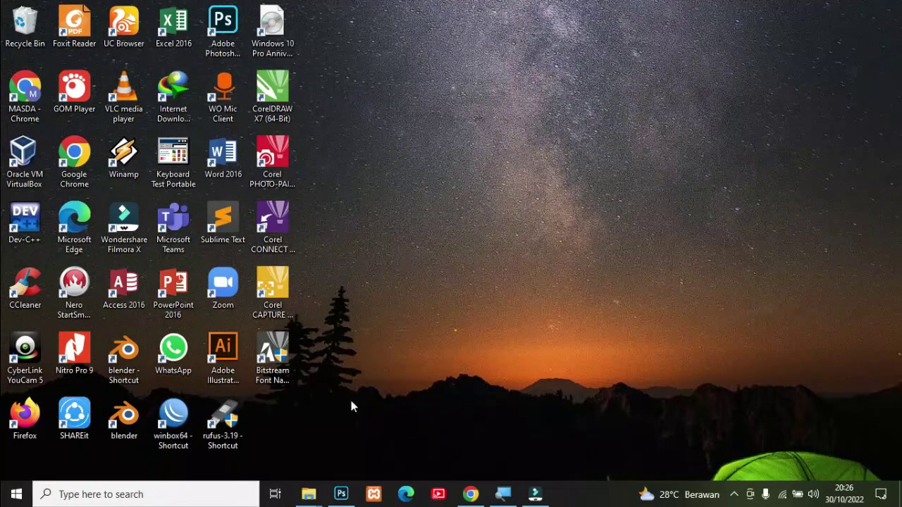
# Step: Bring the Photoshop window with the finished ID CARD SISWA design to the front
pyautogui.click(341, 493)
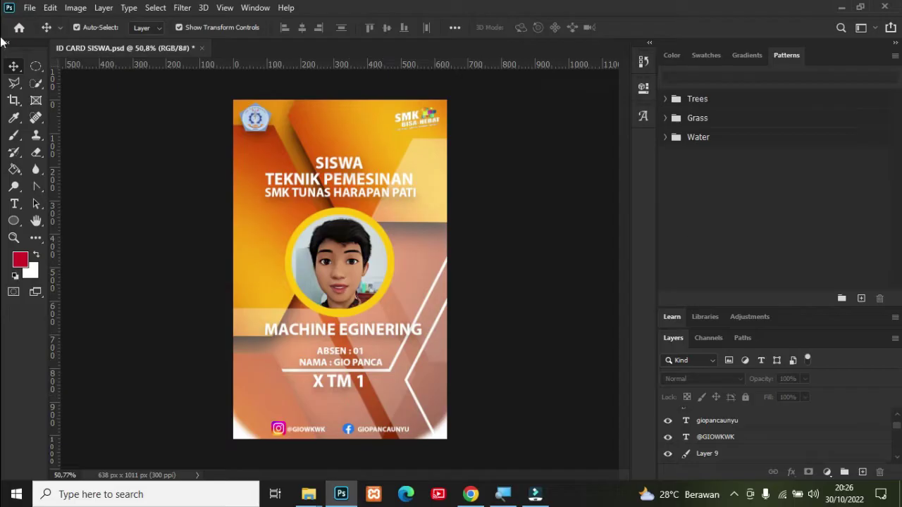
# Step: Minimize and restore Photoshop, then close ID CARD SISWA.psd, saving its changes
pyautogui.click(840, 7)
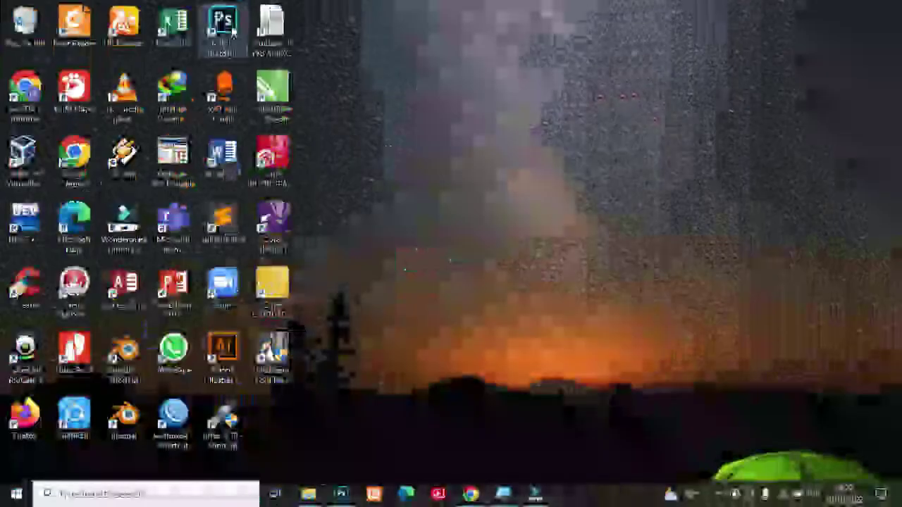
pyautogui.click(341, 494)
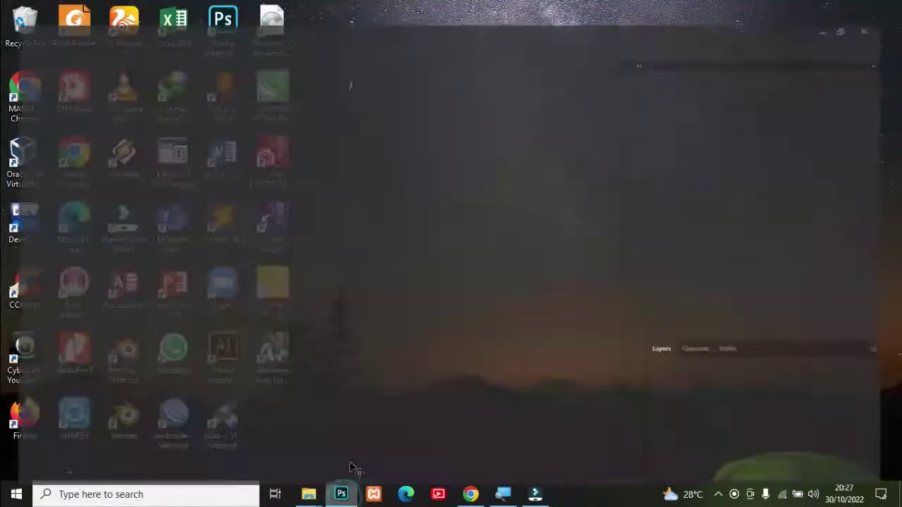
pyautogui.click(30, 10)
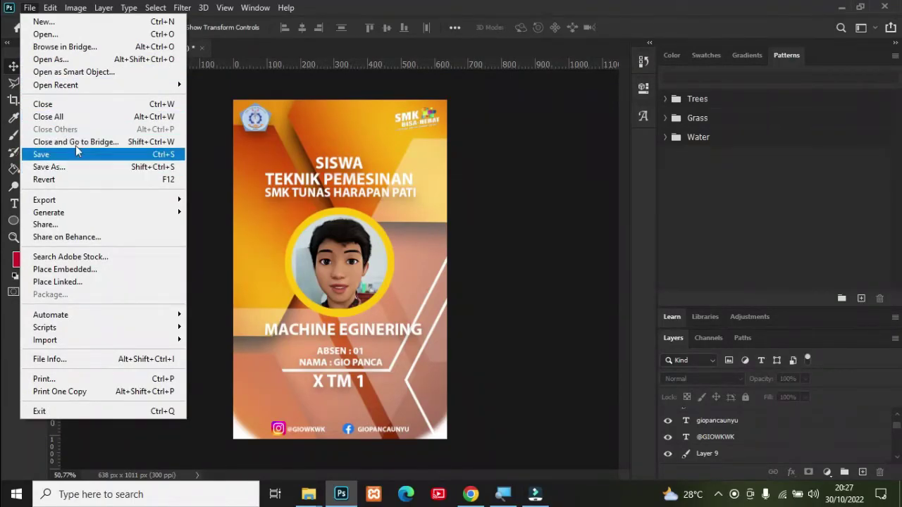
pyautogui.click(70, 105)
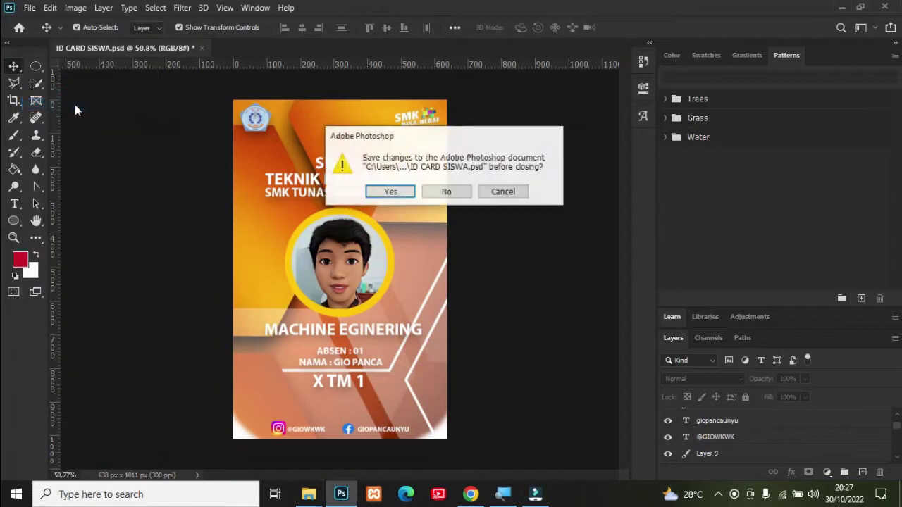
pyautogui.click(392, 194)
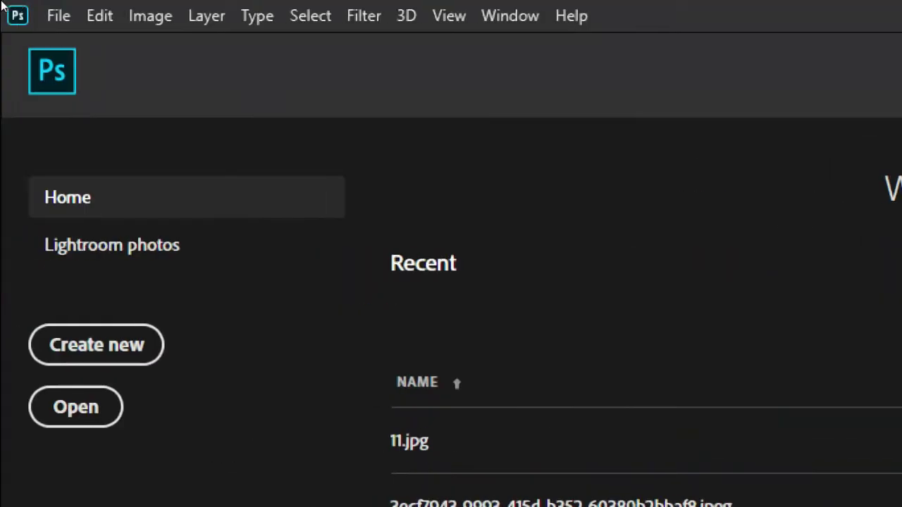
# Step: Start a new document named TUGAS PHOTOSHOP 01 plus the student's name and class X TM 1
pyautogui.click(36, 13)
pyautogui.click(41, 14)
pyautogui.click(38, 12)
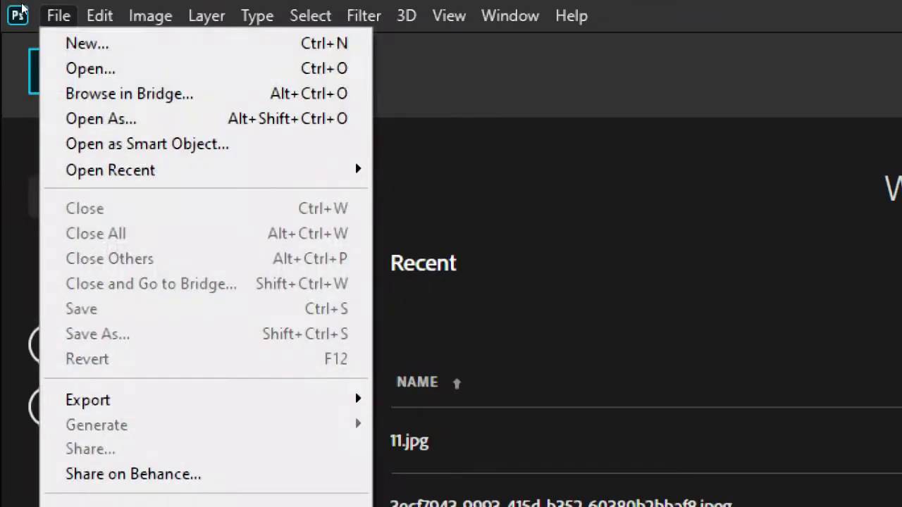
pyautogui.click(52, 32)
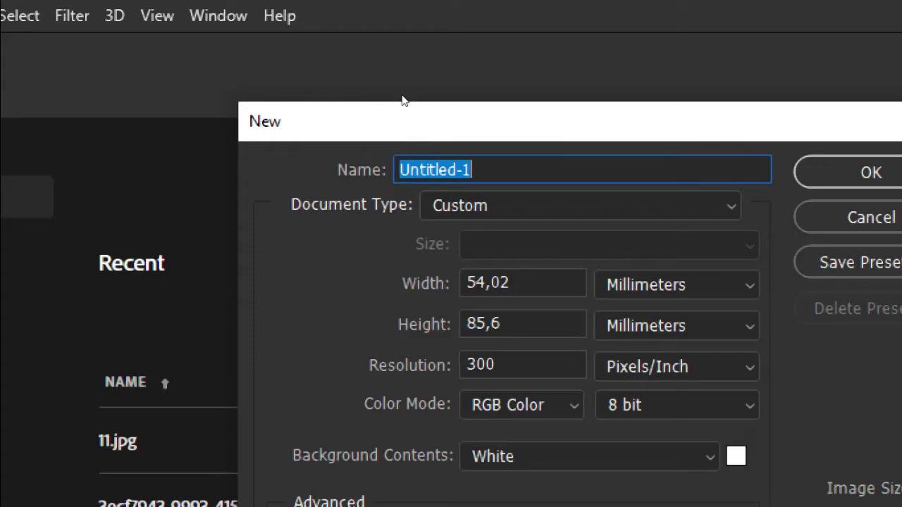
pyautogui.press('BackSpace')
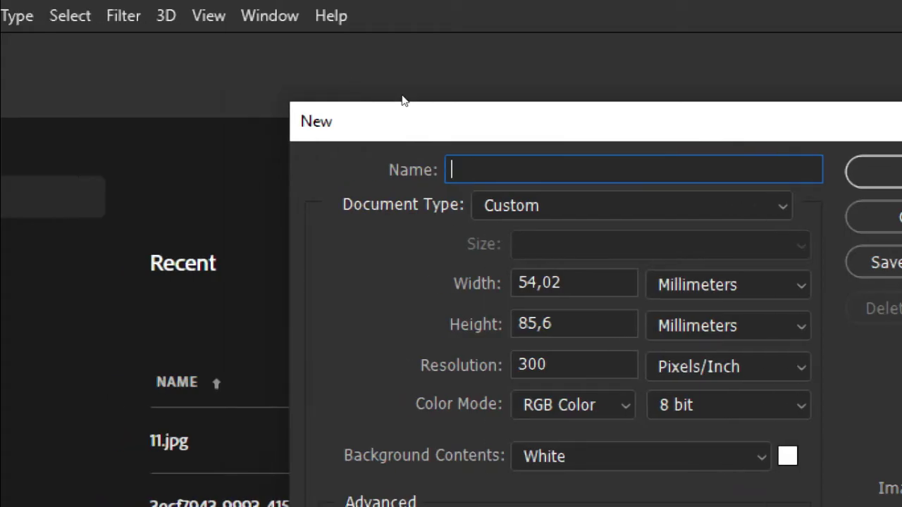
pyautogui.write('t')
pyautogui.press('BackSpace')
pyautogui.write('TUGAS PHO')
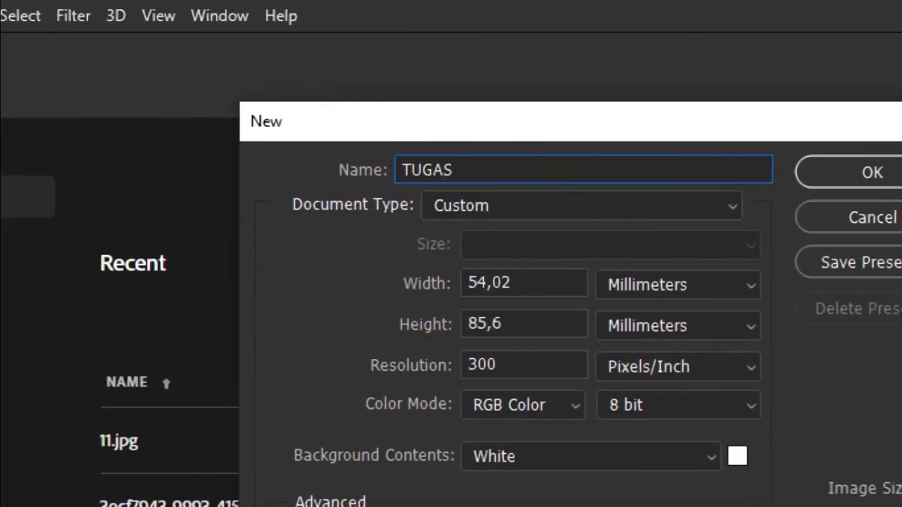
pyautogui.write('TO')
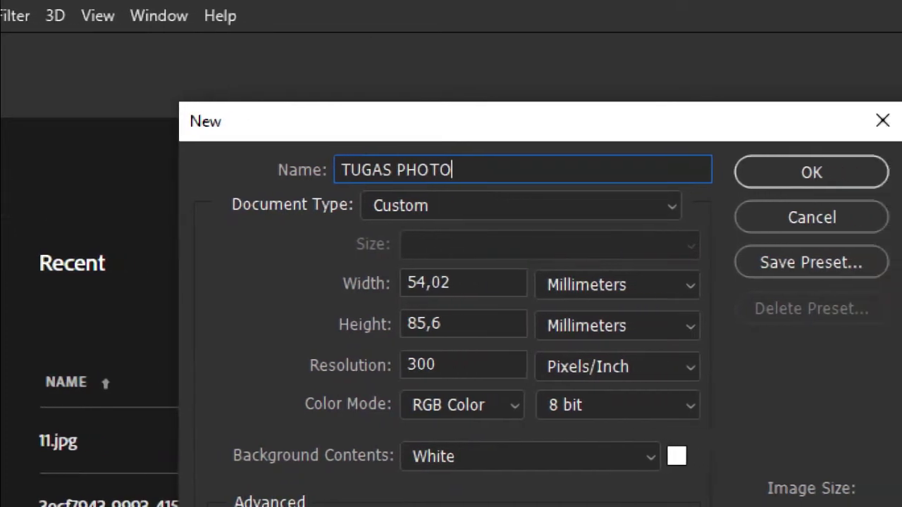
pyautogui.write('SHOP 0')
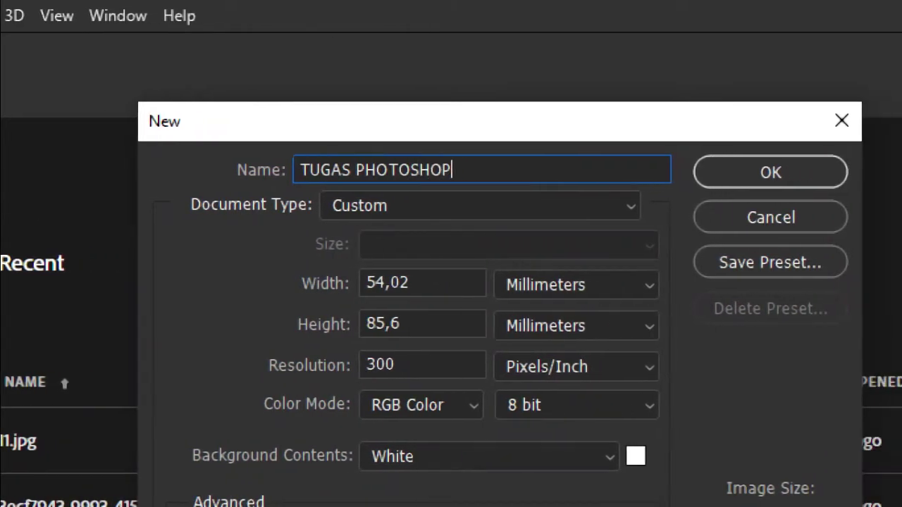
pyautogui.write('1 ')
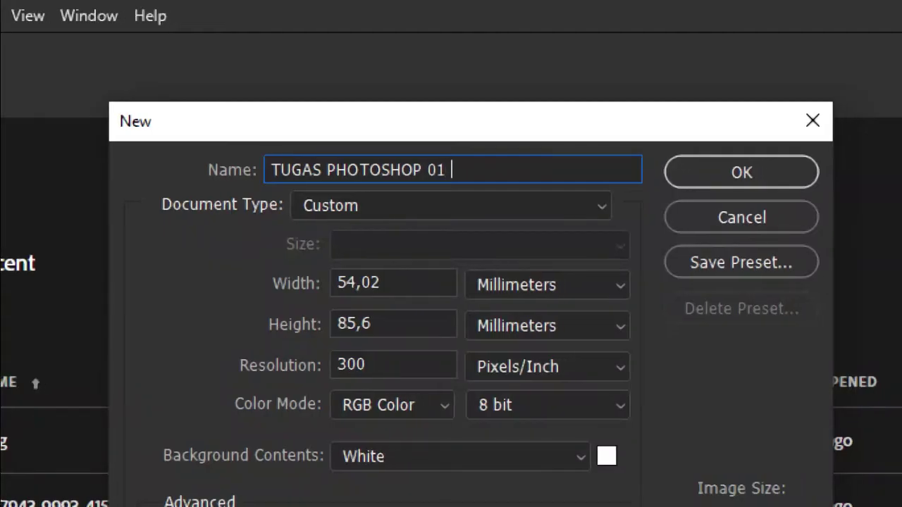
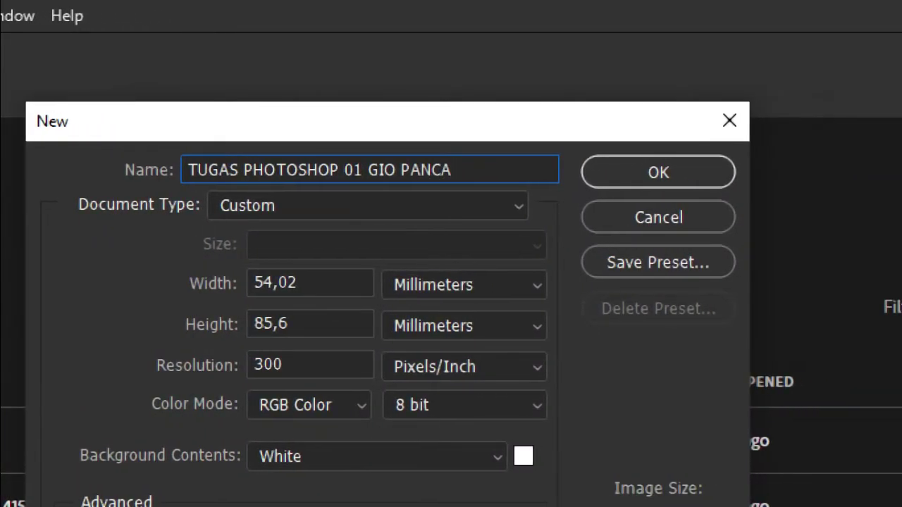
pyautogui.write(' X TM 1')
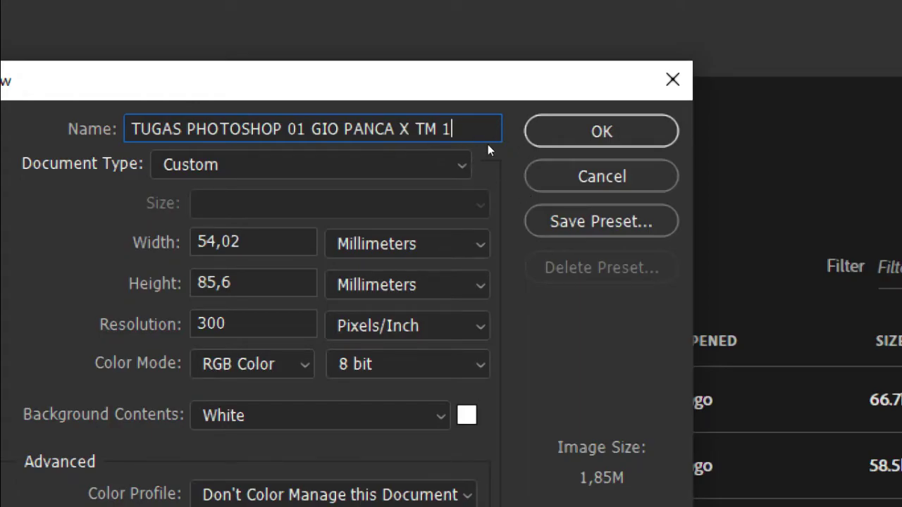
# Step: Set the width to 54 millimetres, with height 85,6 mm and resolution 300 pixels/inch
pyautogui.click(520, 143)
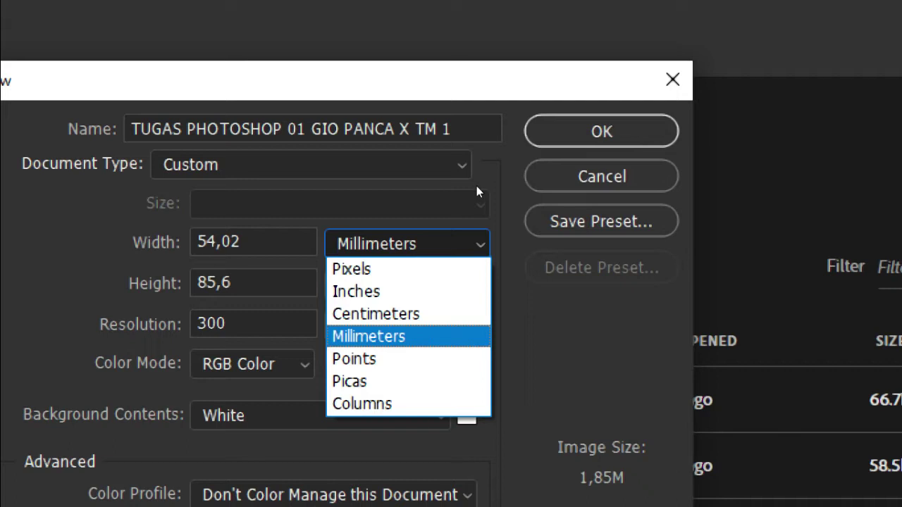
pyautogui.click(476, 188)
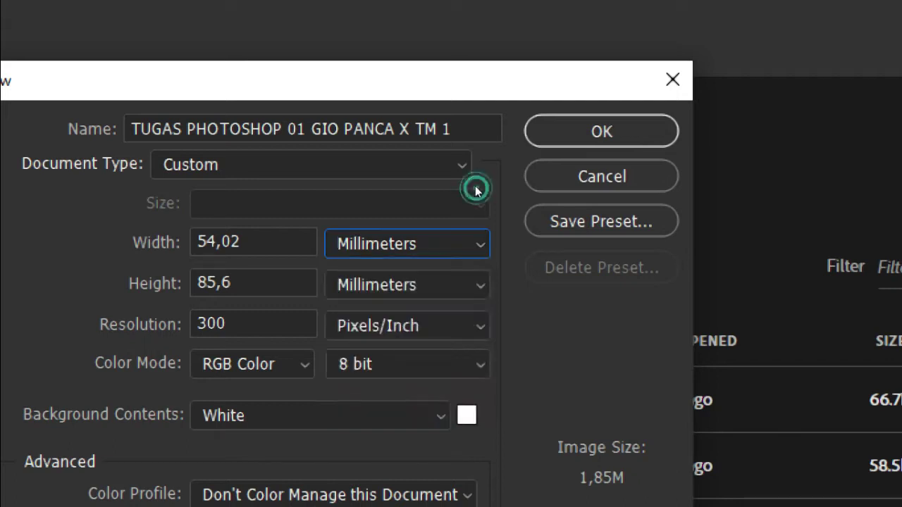
pyautogui.click(414, 147)
pyautogui.hotkey('shift', 'Tab')
pyautogui.click(379, 141)
pyautogui.click(413, 144)
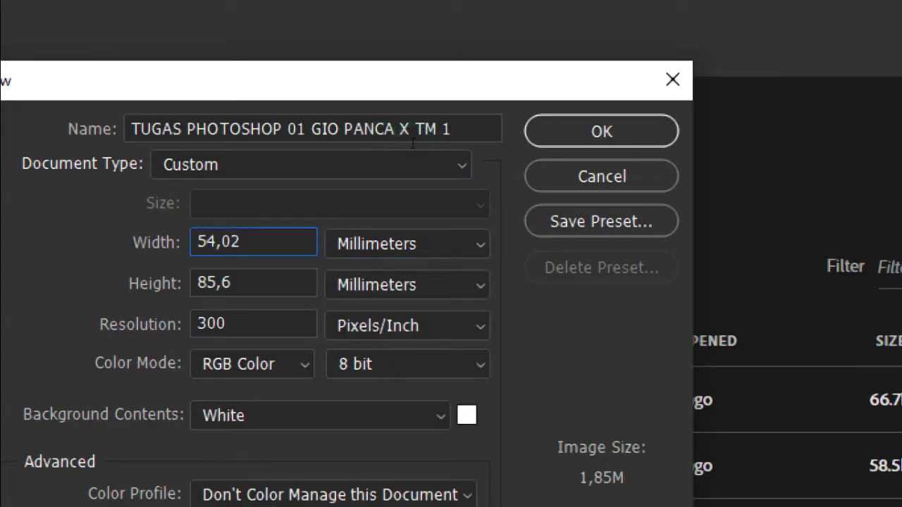
pyautogui.press('BackSpace')
pyautogui.press('BackSpace')
pyautogui.press('BackSpace')
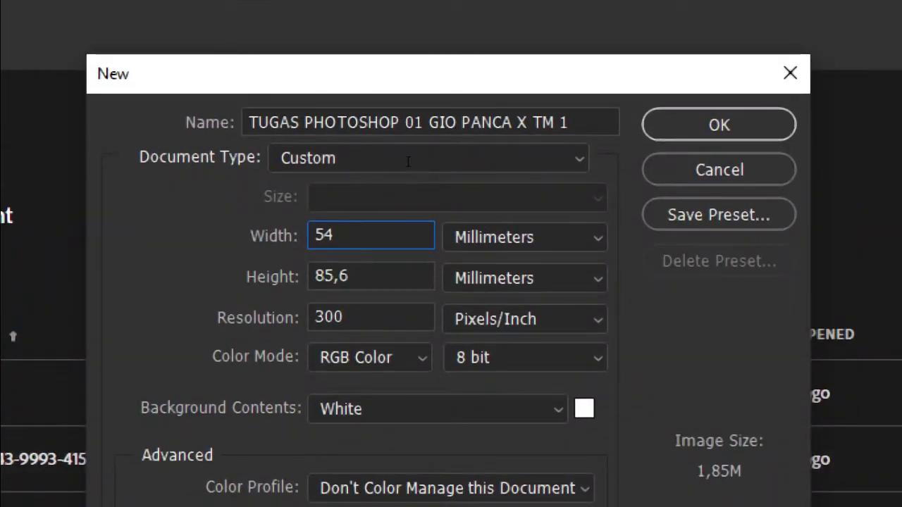
pyautogui.press('Tab')
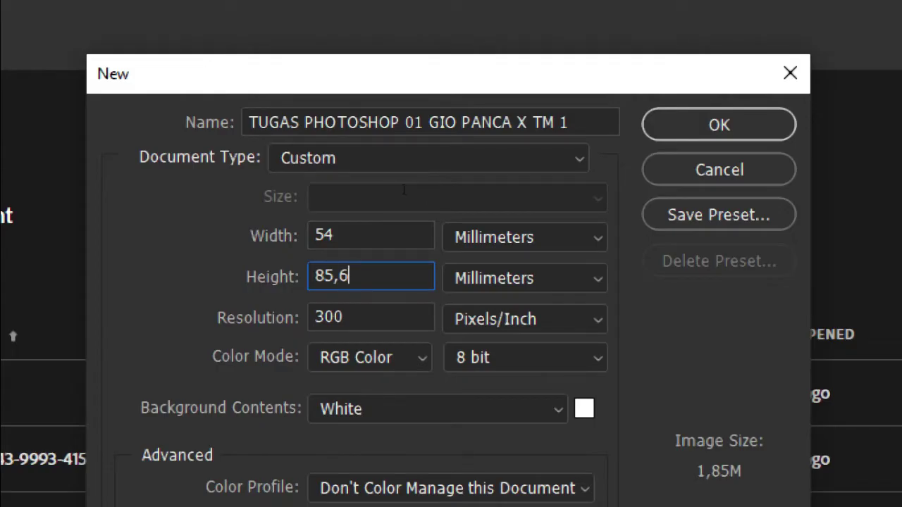
pyautogui.press('Tab')
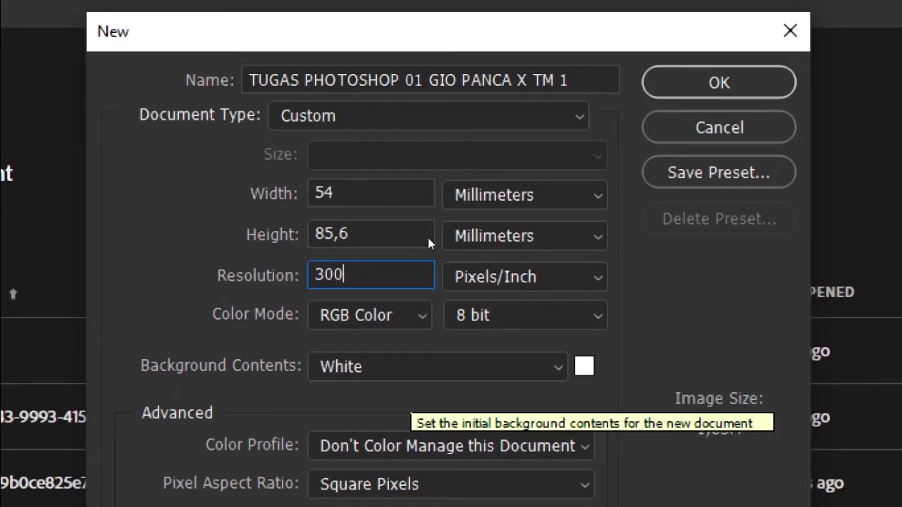
# Step: Keep White as the background contents and create the 54 × 85,6 mm document
pyautogui.click(479, 235)
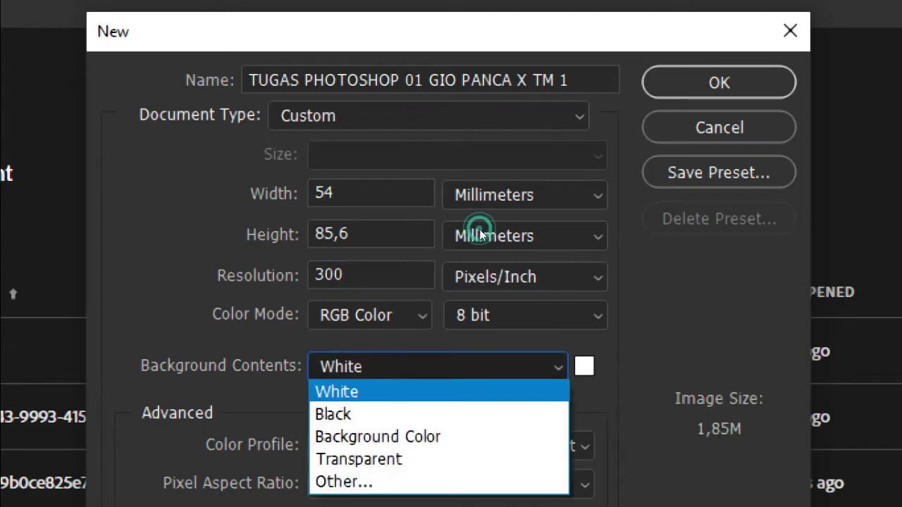
pyautogui.press('Down')
pyautogui.press('Down')
pyautogui.press('Up')
pyautogui.press('Down')
pyautogui.press('Down')
pyautogui.press('Up')
pyautogui.press('Escape')
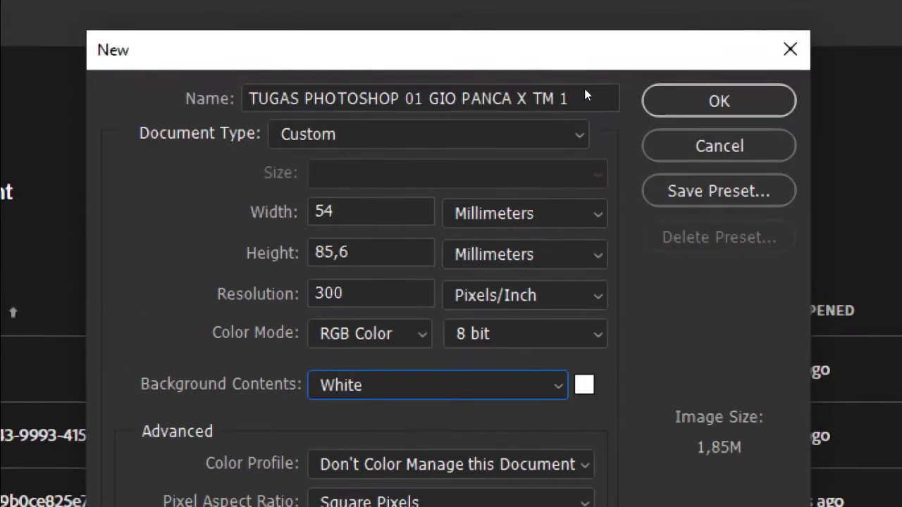
pyautogui.press('Return')
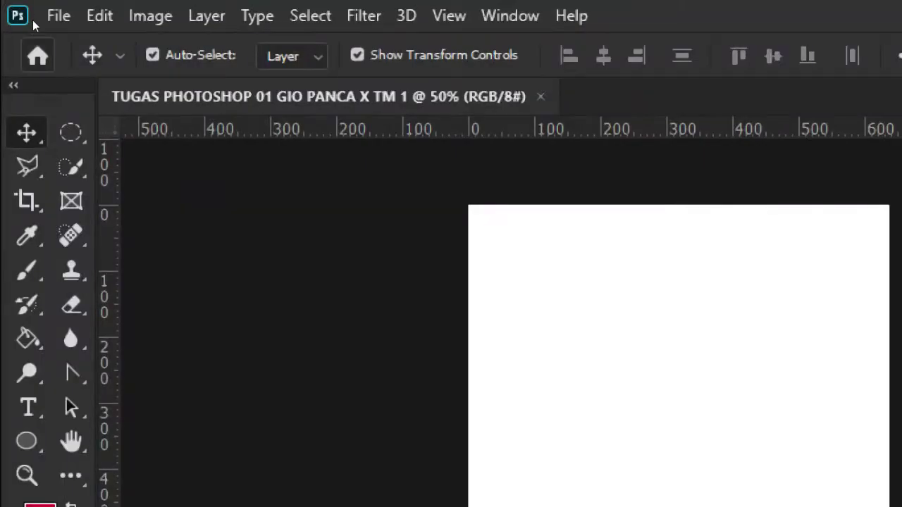
# Step: Look through the File, Edit, Image and Layer menus over the blank canvas
pyautogui.click(46, 11)
pyautogui.click(43, 6)
pyautogui.click(42, 7)
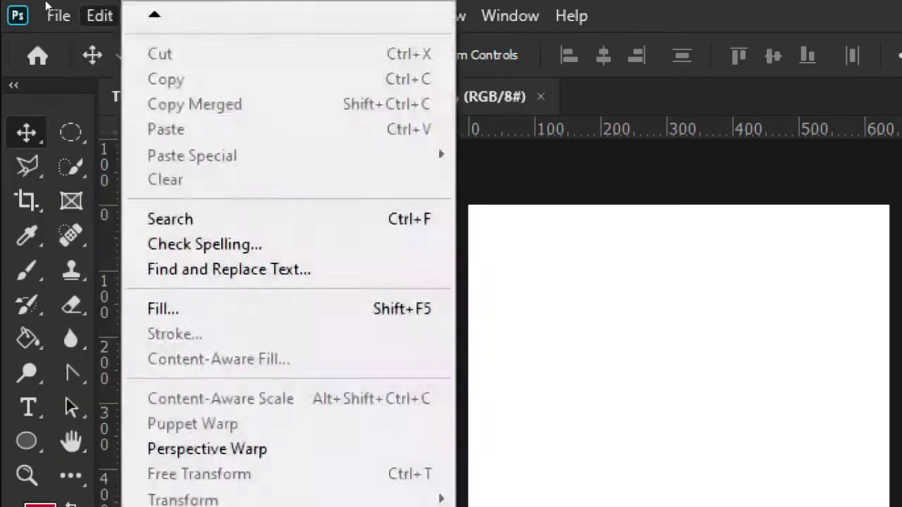
pyautogui.click(48, 7)
pyautogui.click(49, 13)
pyautogui.click(49, 13)
pyautogui.click(74, 14)
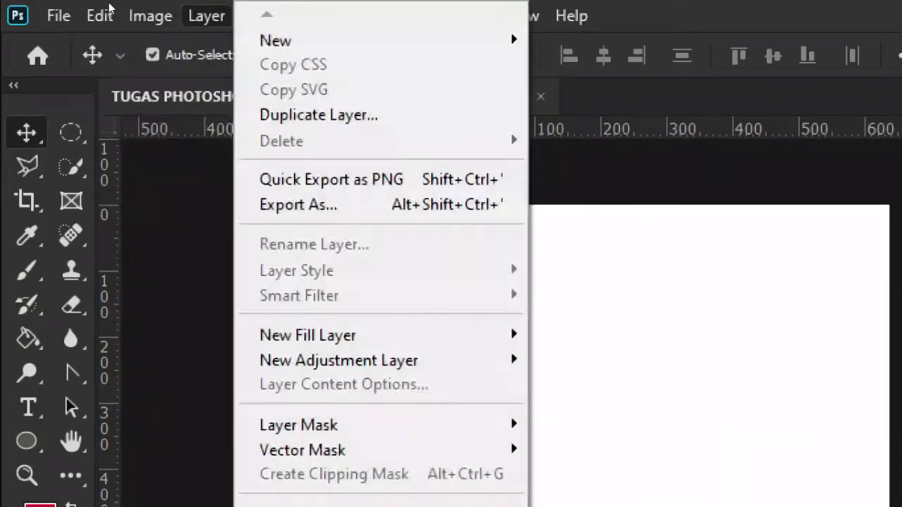
pyautogui.click(106, 11)
pyautogui.click(107, 12)
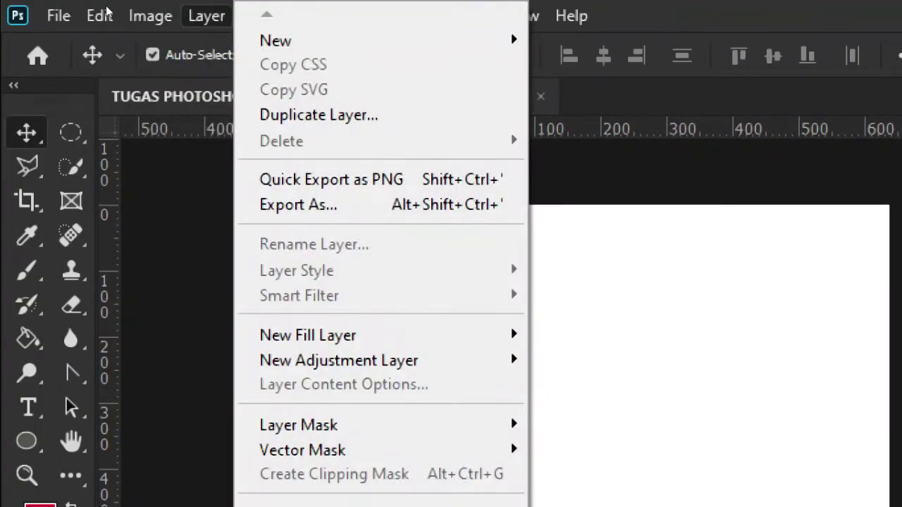
# Step: Step through the Type, Select and 3D menus with the arrow keys, settling on Filter
pyautogui.press('Escape')
pyautogui.press('Right')
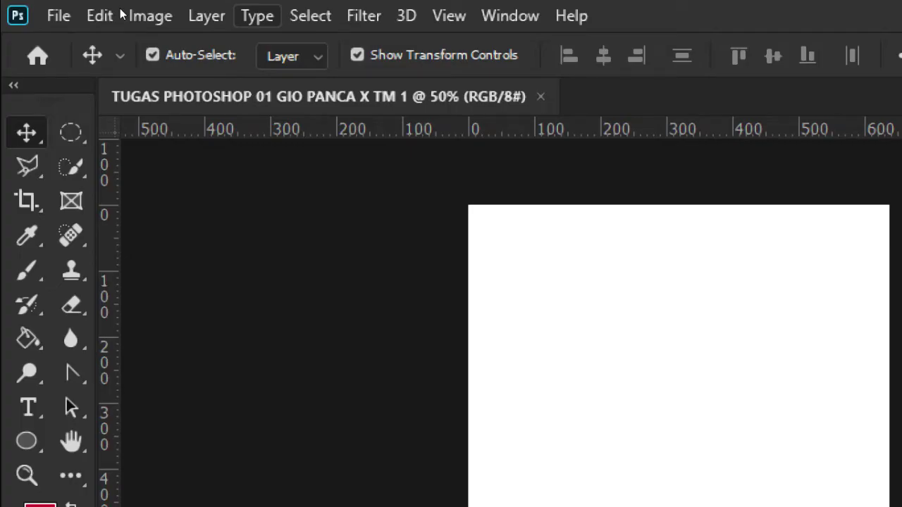
pyautogui.press('Right')
pyautogui.press('Down')
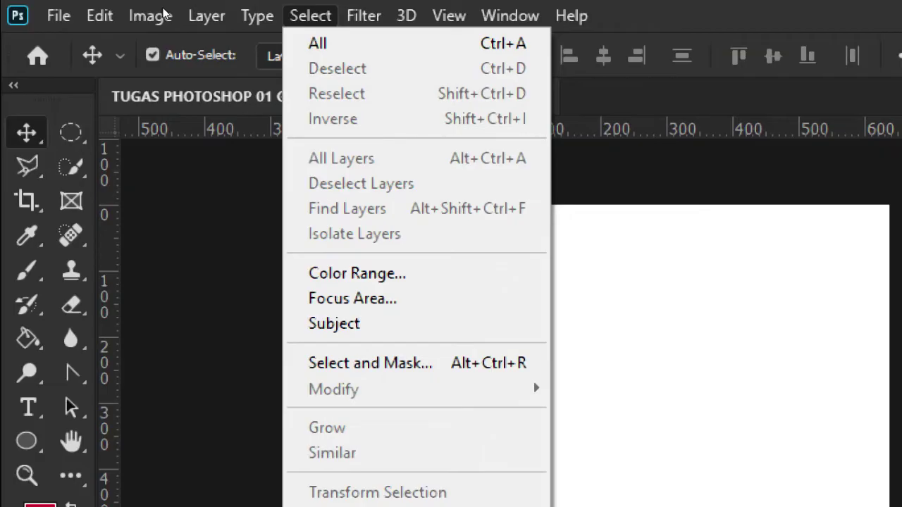
pyautogui.press('Escape')
pyautogui.press('Right')
pyautogui.press('Down')
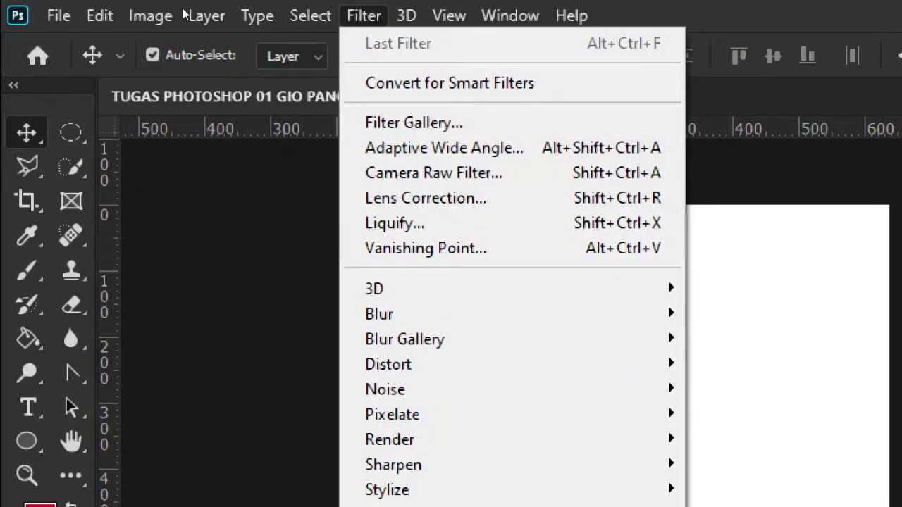
pyautogui.press('Right')
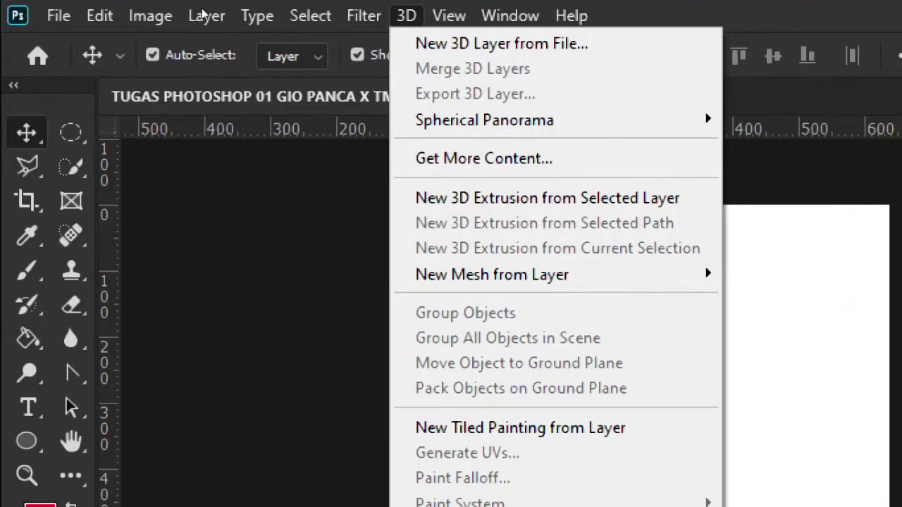
pyautogui.press('Left')
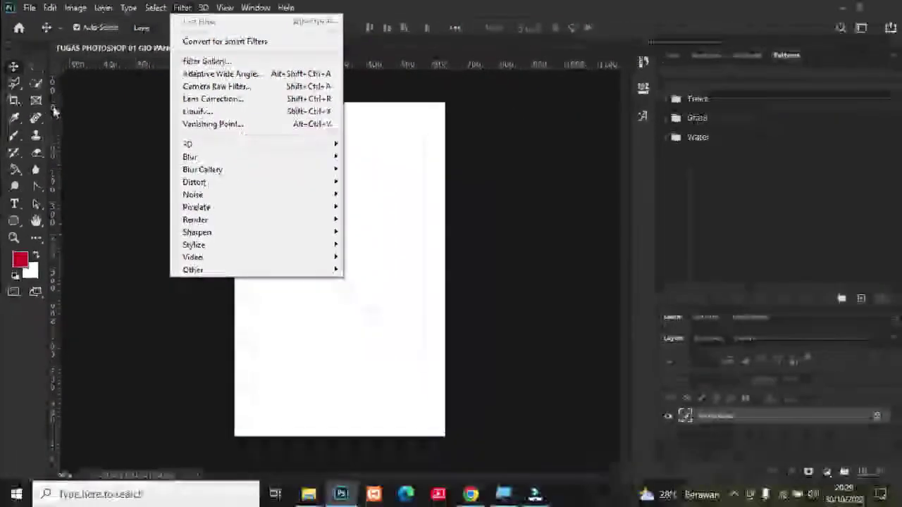
# Step: Close the Filter menu and switch to the Rectangular Marquee Tool
pyautogui.click(94, 156)
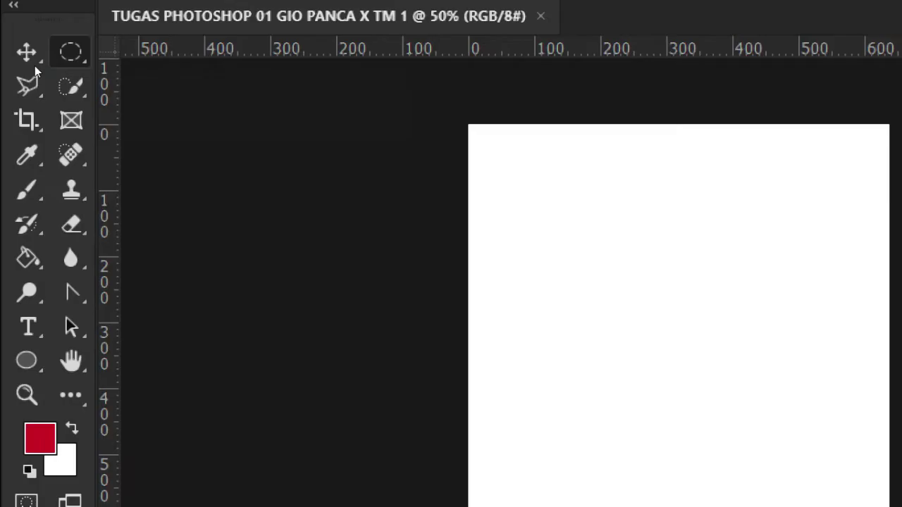
pyautogui.rightClick(67, 54)
pyautogui.click(106, 53)
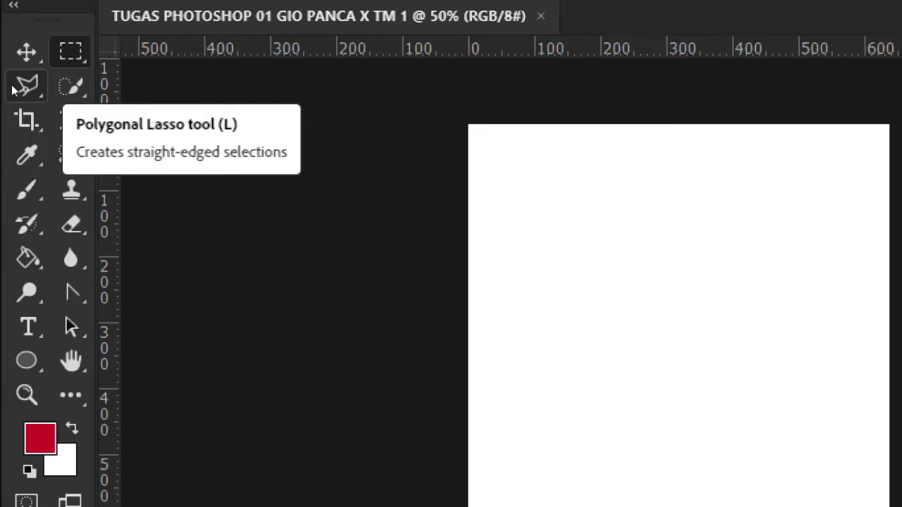
pyautogui.rightClick(18, 88)
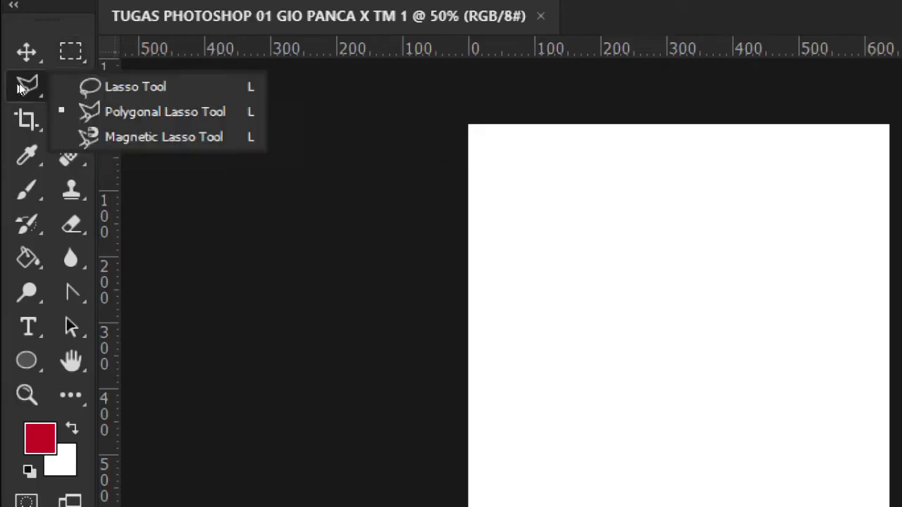
pyautogui.click(61, 85)
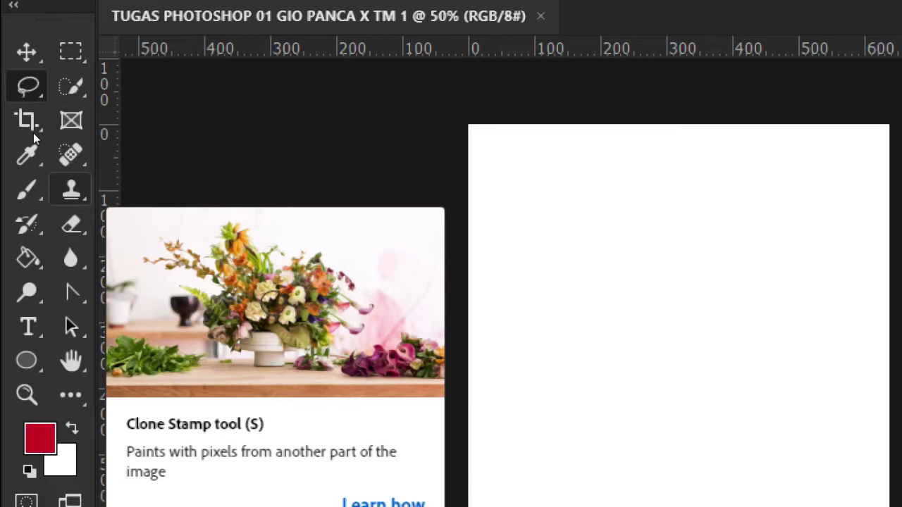
pyautogui.press('y')
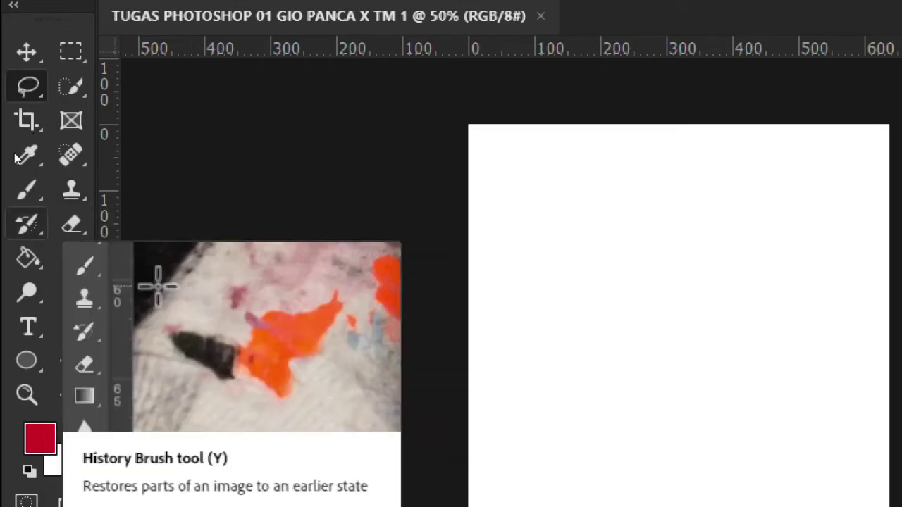
pyautogui.press('e')
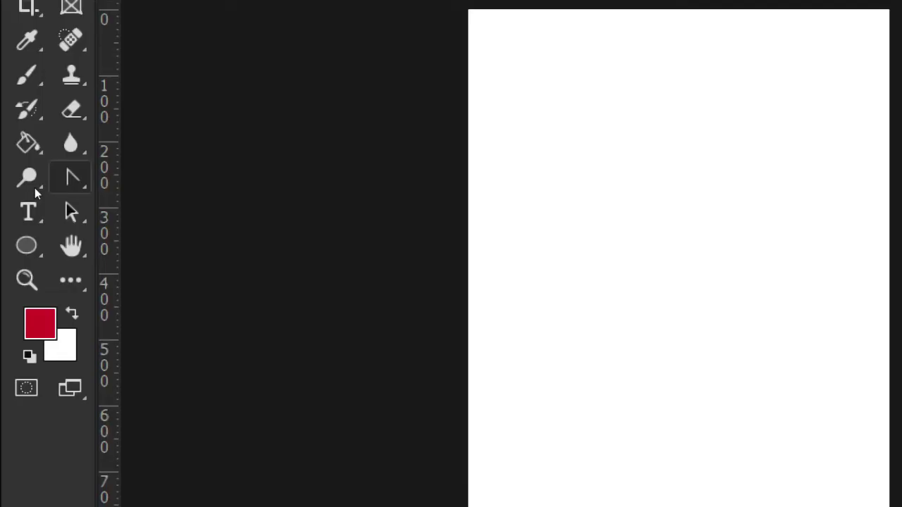
pyautogui.click(70, 180)
pyautogui.click(68, 183)
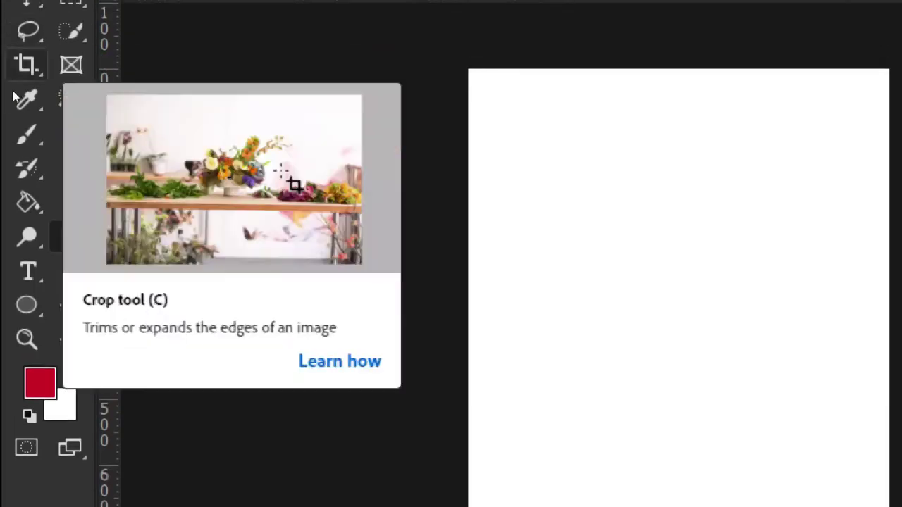
pyautogui.click(29, 30)
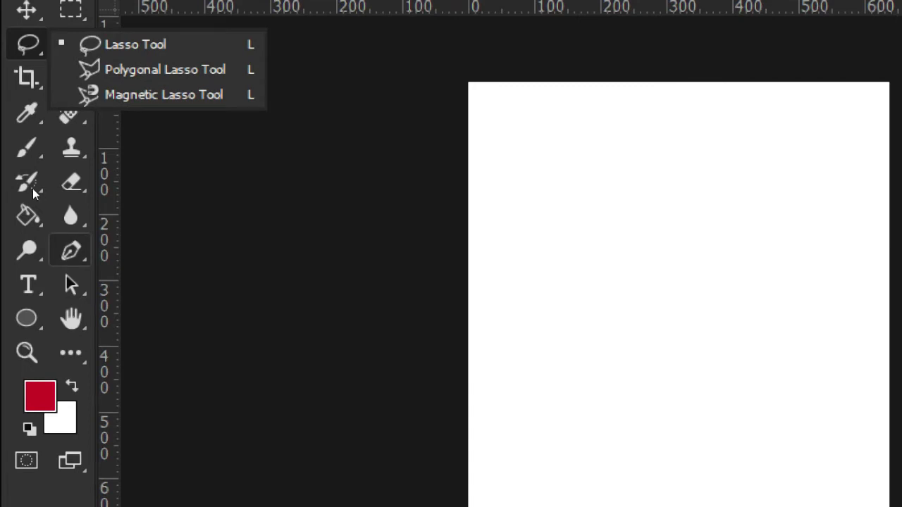
pyautogui.click(34, 186)
pyautogui.rightClick(34, 186)
pyautogui.click(71, 185)
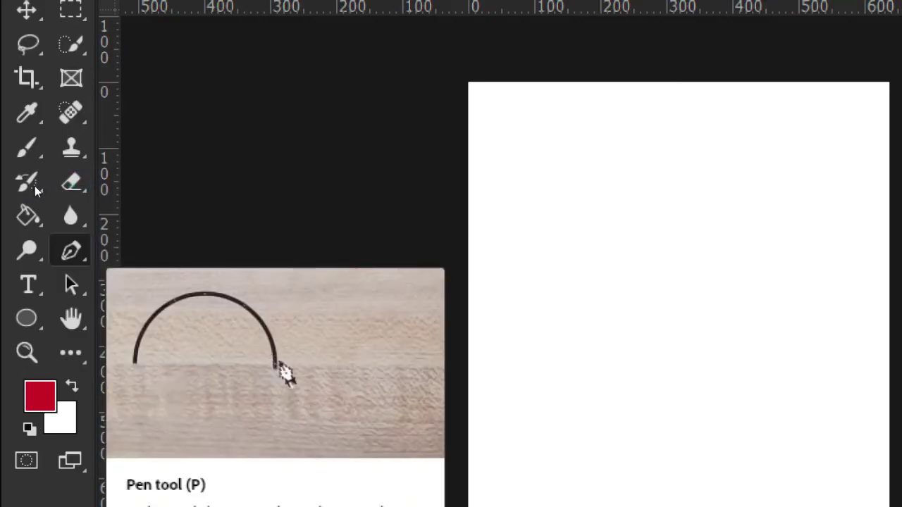
pyautogui.rightClick(86, 258)
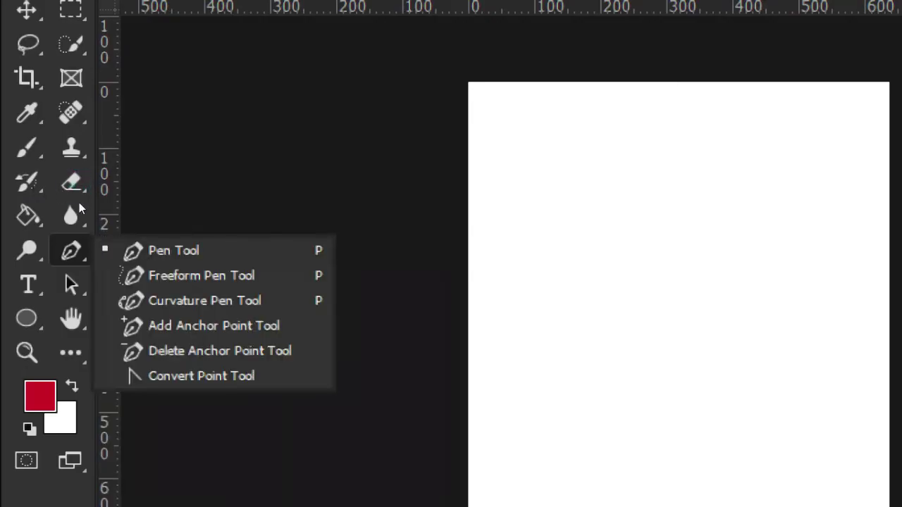
pyautogui.click(100, 256)
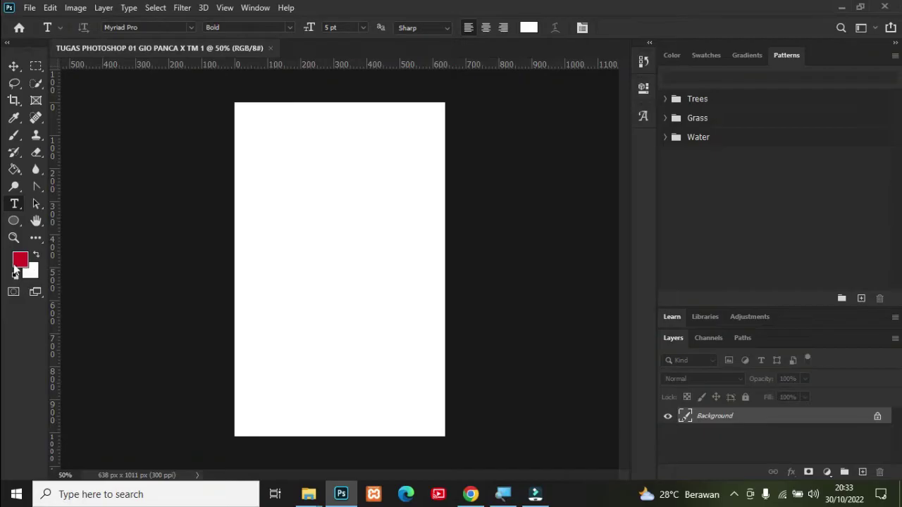
# Step: Change the foreground colour from red to orange (F87002) in the Color Picker
pyautogui.click(18, 265)
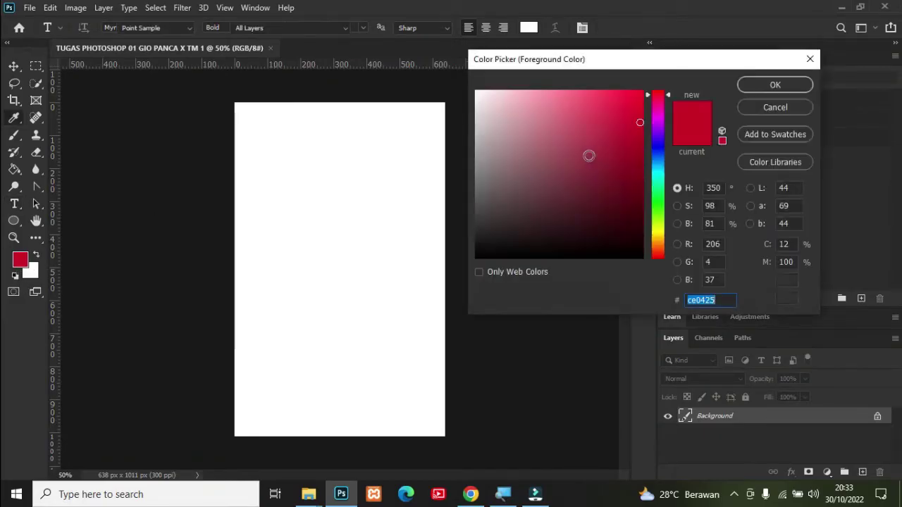
pyautogui.click(304, 187)
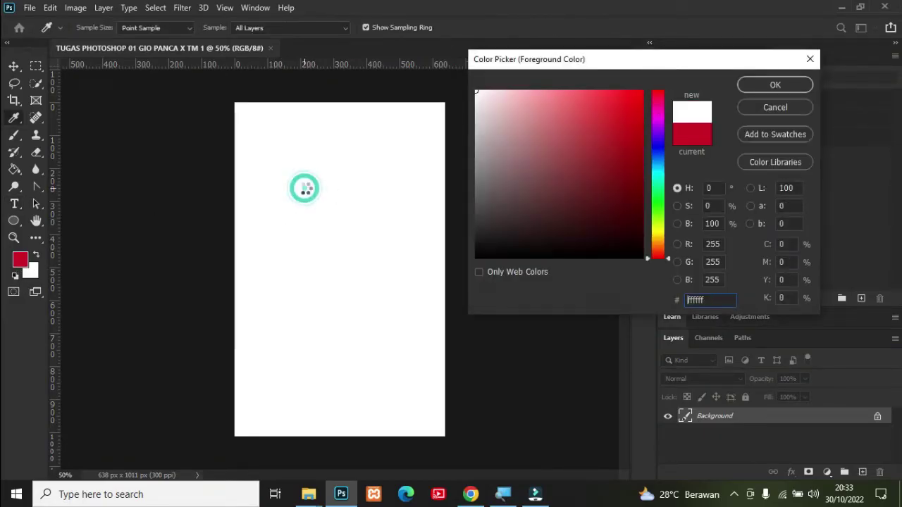
pyautogui.click(410, 202)
pyautogui.click(384, 255)
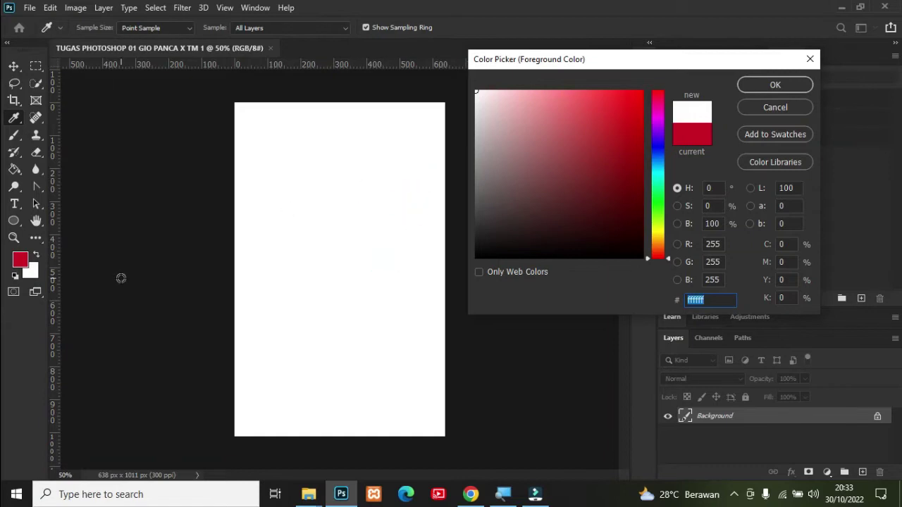
pyautogui.click(129, 167)
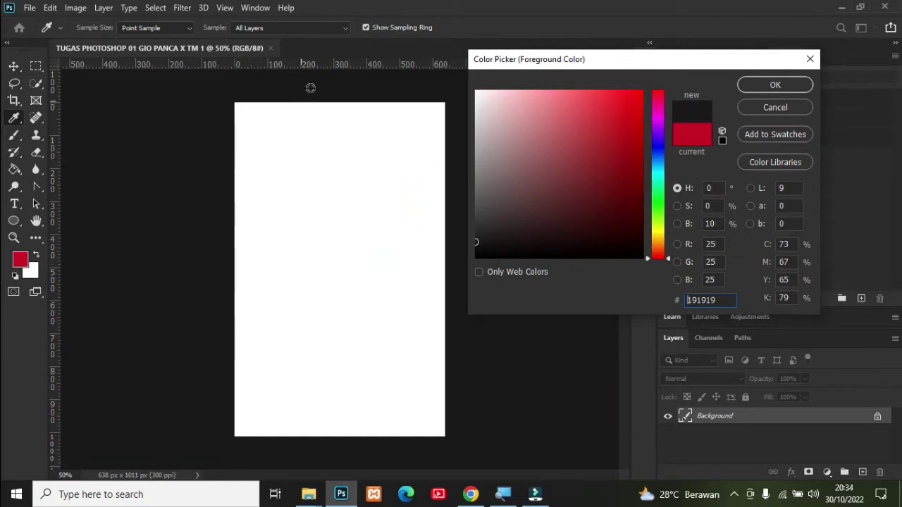
pyautogui.moveTo(615, 109); pyautogui.dragTo(640, 94)
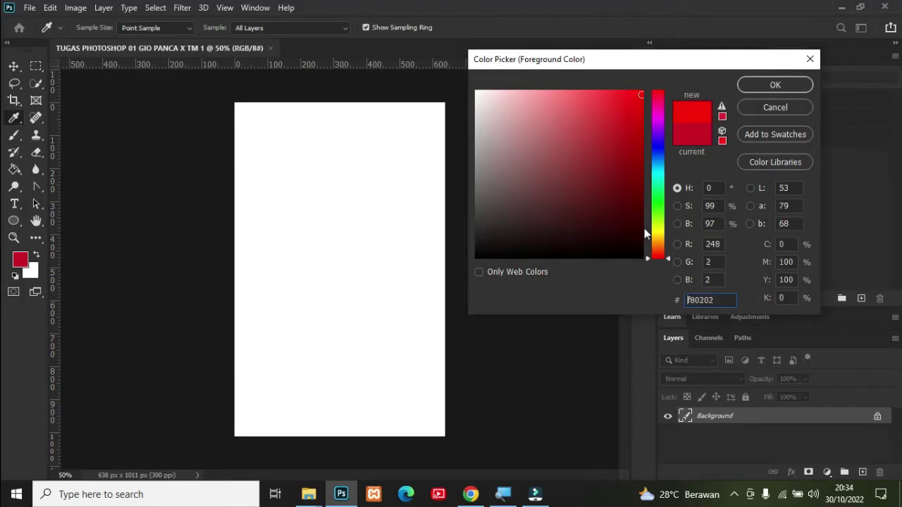
pyautogui.moveTo(660, 234); pyautogui.dragTo(660, 243)
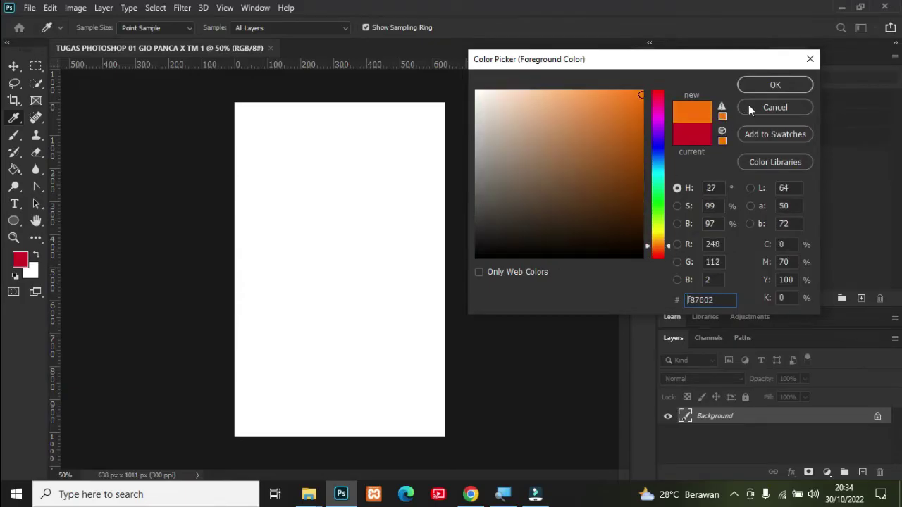
pyautogui.click(770, 86)
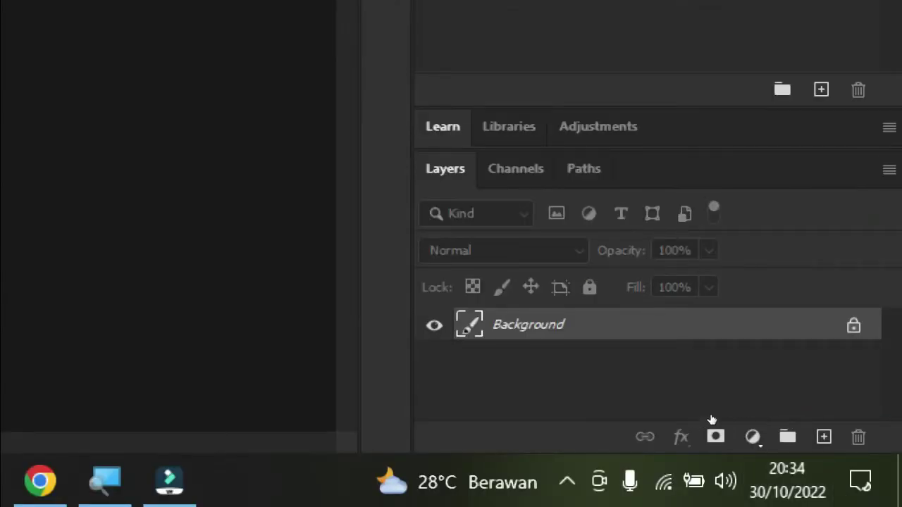
# Step: Unlock the Background by converting it into an editable Layer 0
pyautogui.click(761, 415)
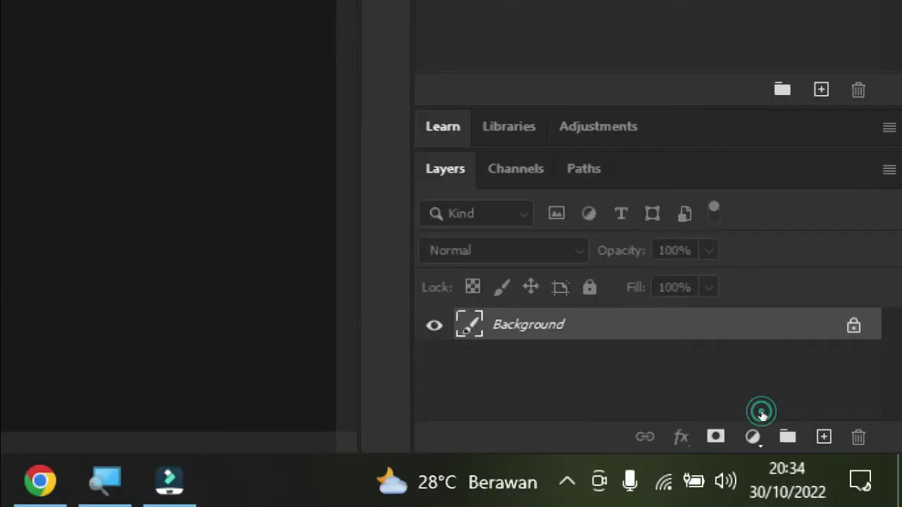
pyautogui.click(835, 417)
pyautogui.doubleClick(835, 417)
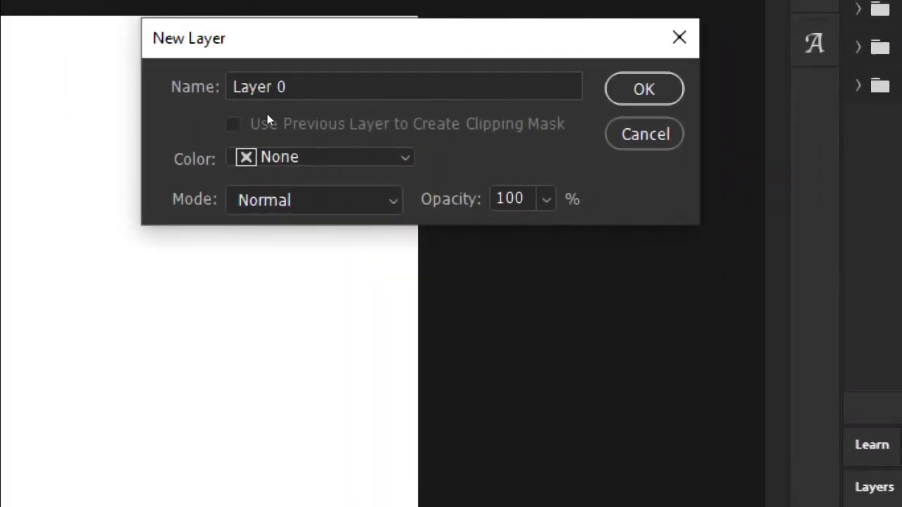
pyautogui.press('Return')
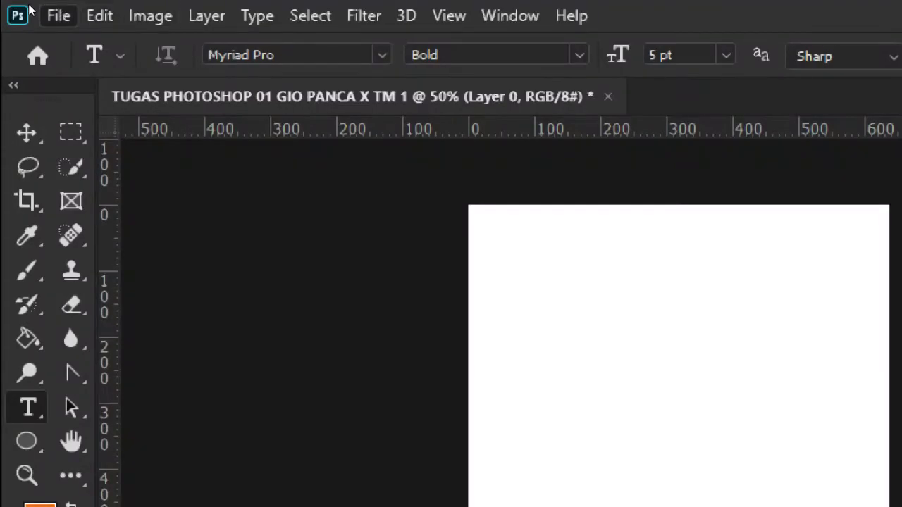
# Step: Open the orange hexagon pattern JPG from the Pictures folder as a 1600 × 800 document
pyautogui.click(49, 15)
pyautogui.click(60, 46)
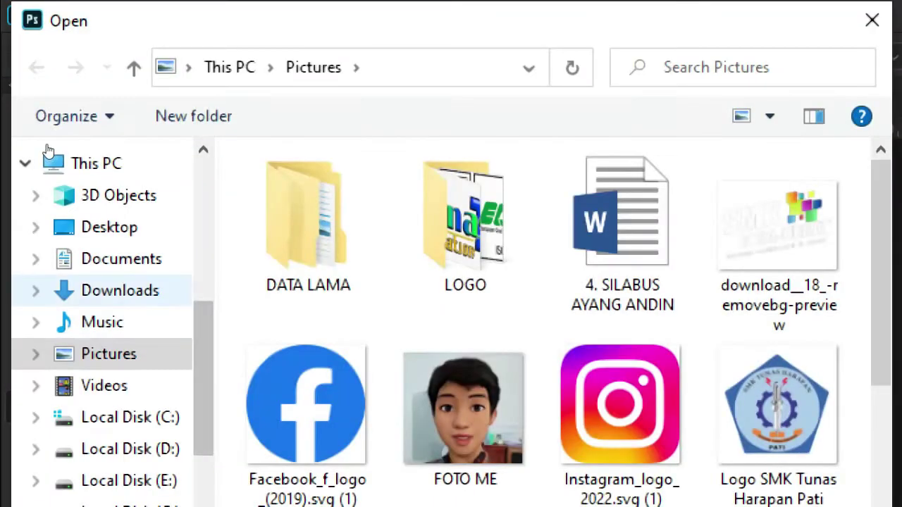
pyautogui.scroll(-1, 106, 296)
pyautogui.click(62, 140)
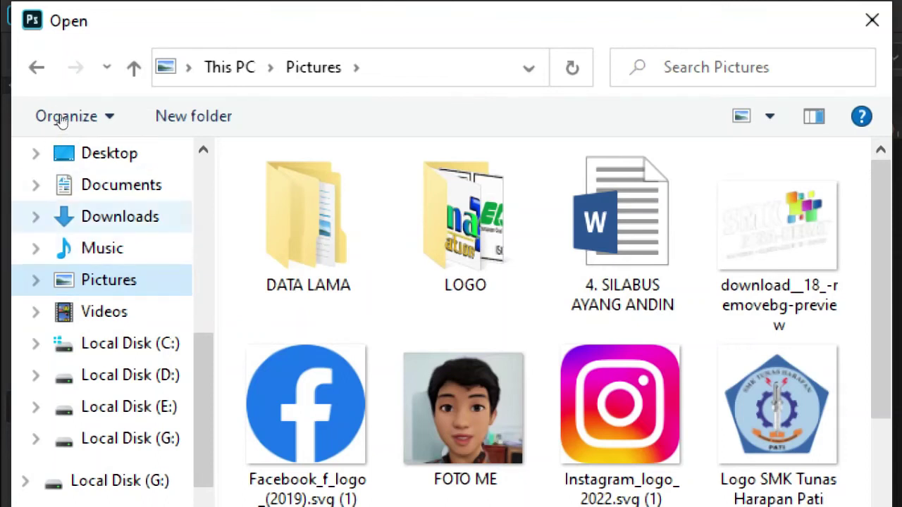
pyautogui.click(54, 139)
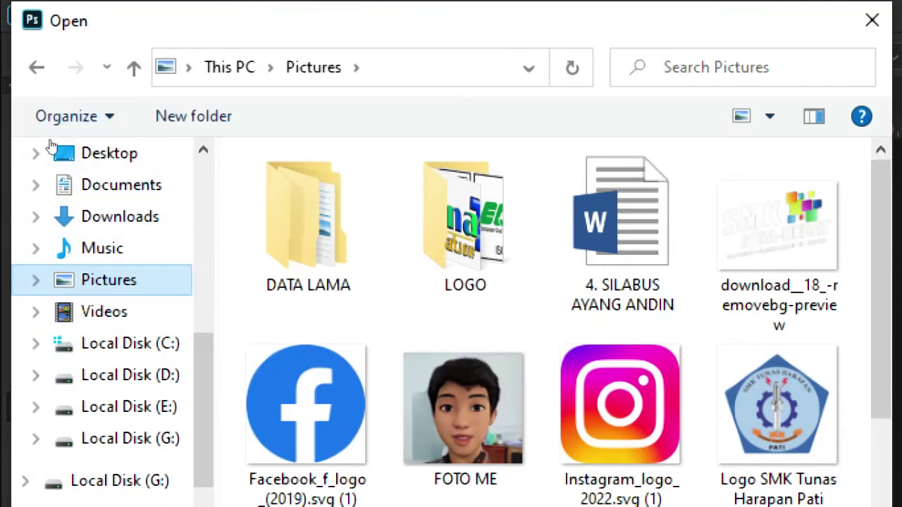
pyautogui.click(49, 138)
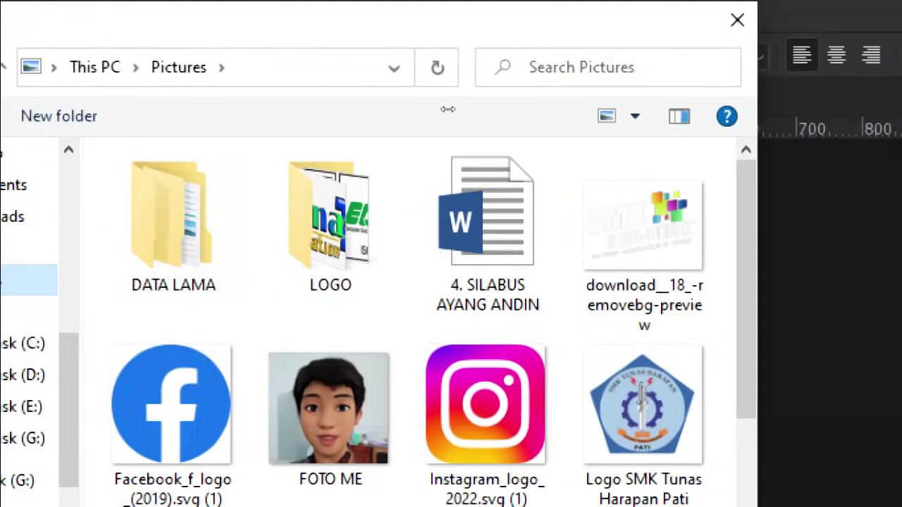
pyautogui.scroll(-1, 578, 133)
pyautogui.scroll(-2, 444, 134)
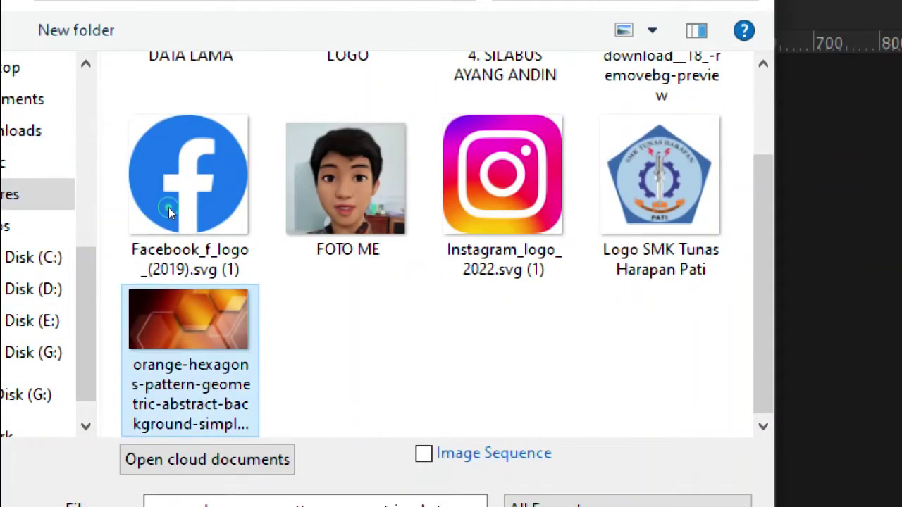
pyautogui.doubleClick(170, 209)
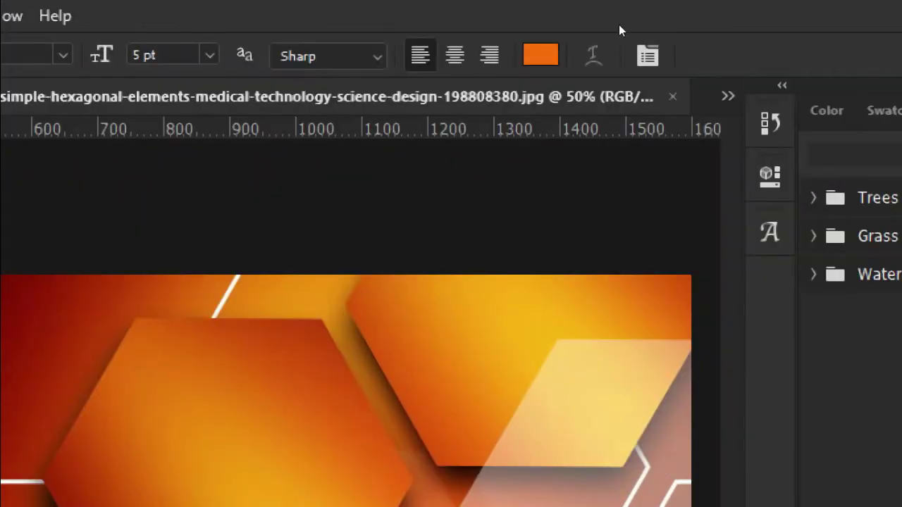
# Step: Check the list of open documents, then switch to the Rectangular Marquee tool on the hexagon image
pyautogui.click(727, 96)
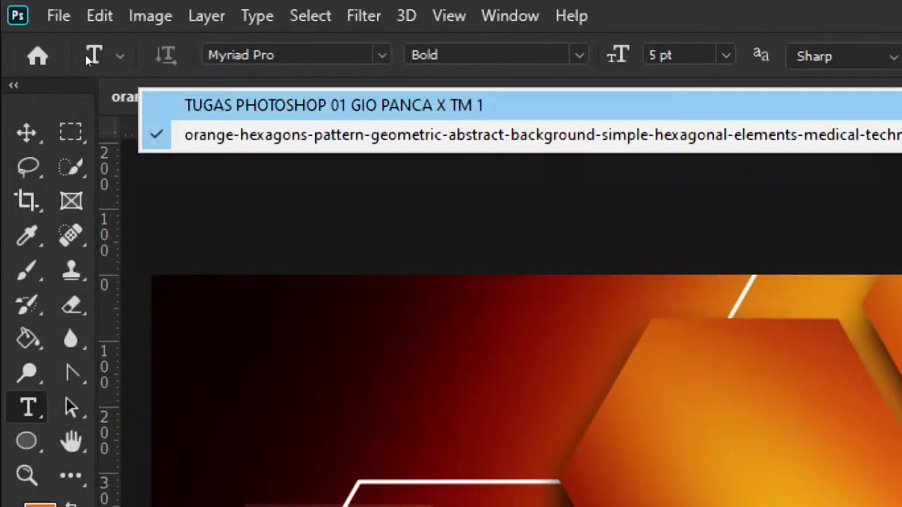
pyautogui.click(165, 67)
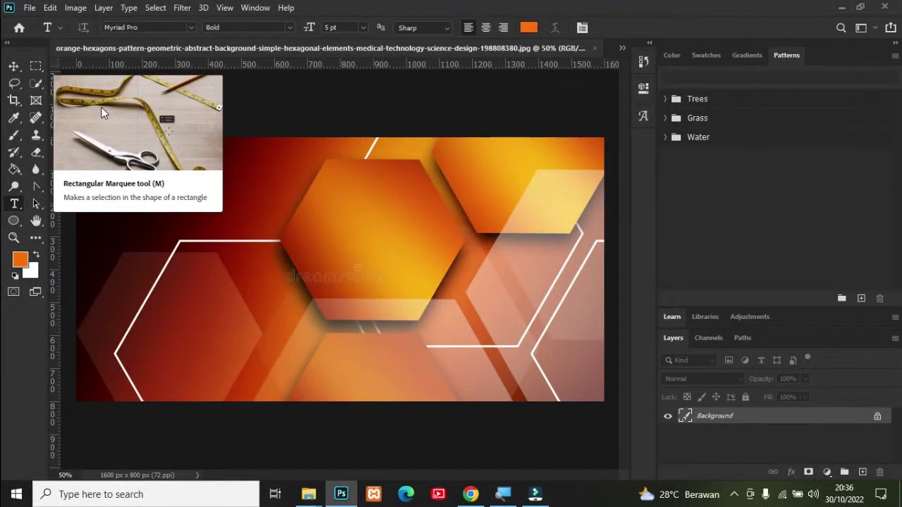
pyautogui.press('m')
pyautogui.click(70, 131)
# Step: Select all, deselect, and fill the whole hexagon canvas with white
pyautogui.hotkey('ctrl', 'a')
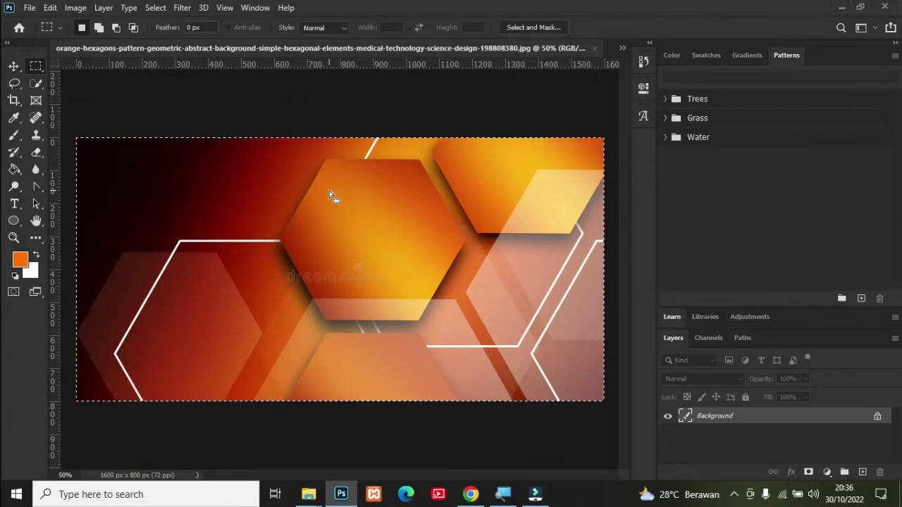
pyautogui.hotkey('ctrl', 'd')
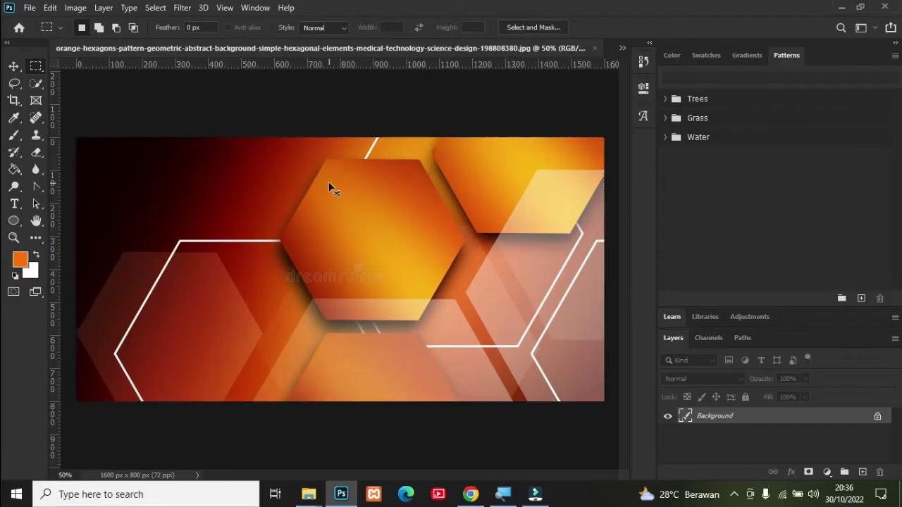
pyautogui.hotkey('ctrl', 'BackSpace')
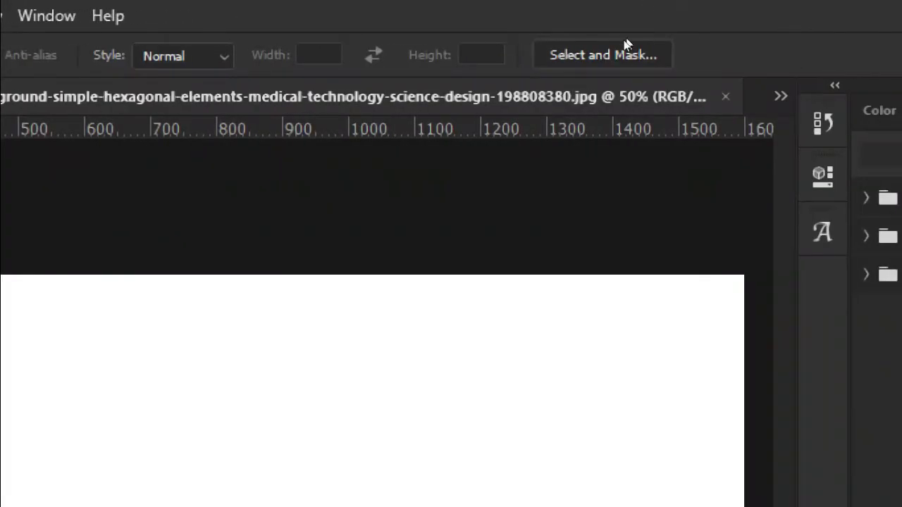
pyautogui.click(781, 96)
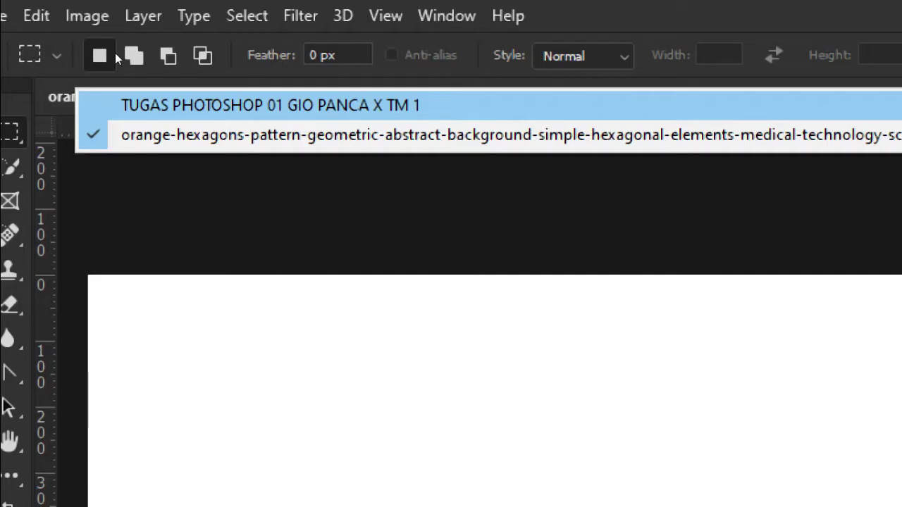
# Step: In the TUGAS PHOTOSHOP document, add Layer 1 and paste the orange hexagon image into it
pyautogui.click(172, 104)
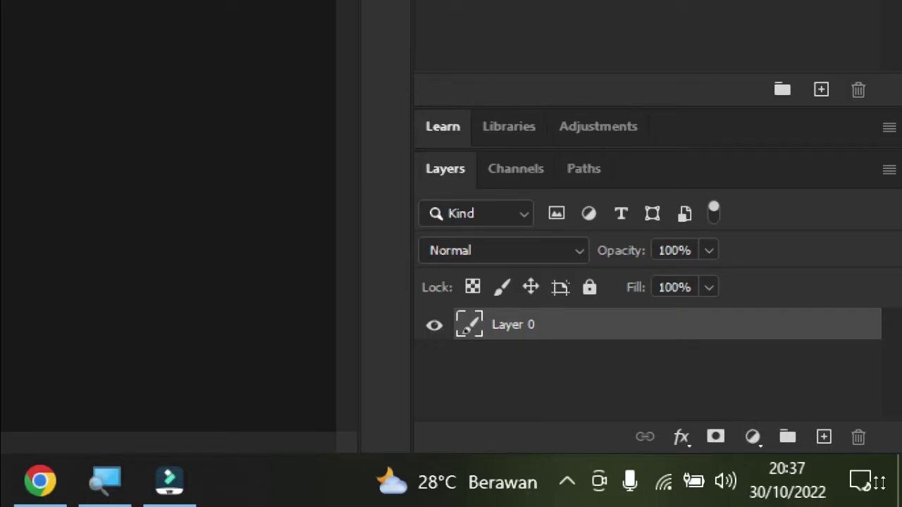
pyautogui.click(824, 437)
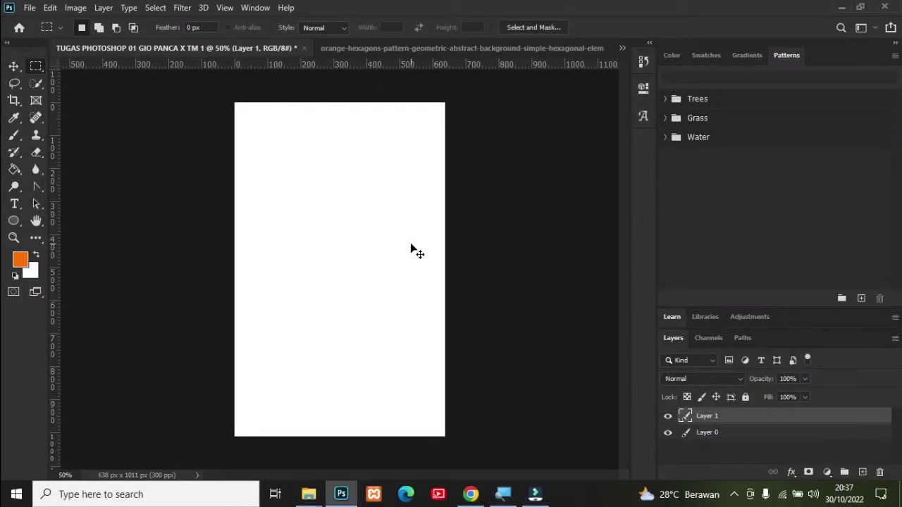
pyautogui.hotkey('ctrl', 'v')
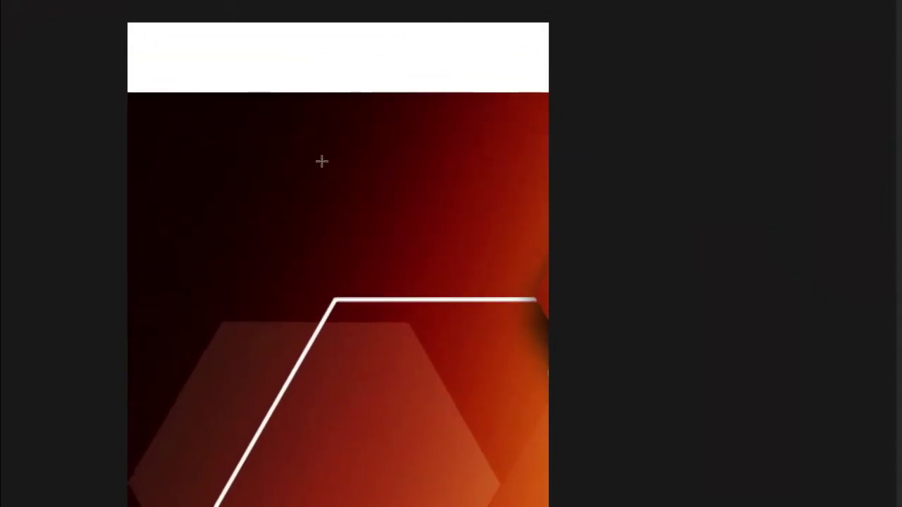
# Step: Free-transform the hexagon image, enlarging and shifting it until it covers the whole card, then commit
pyautogui.rightClick(317, 135)
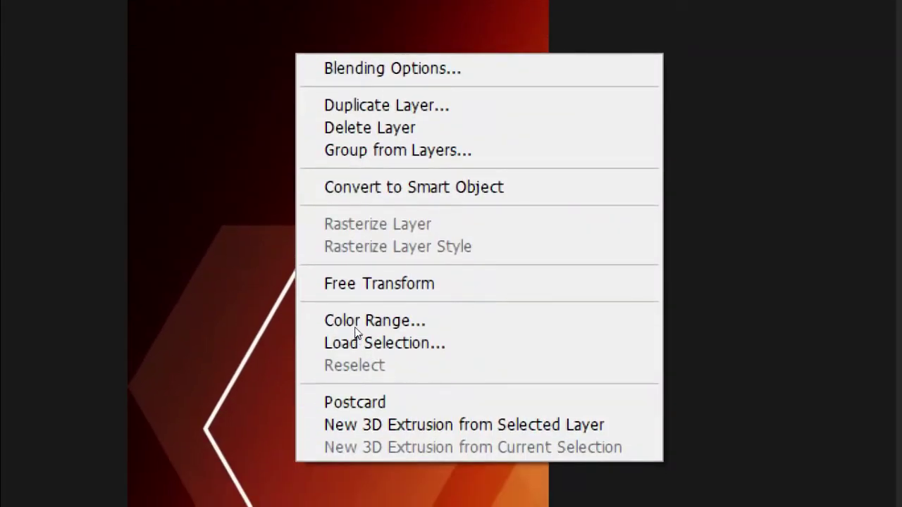
pyautogui.click(359, 284)
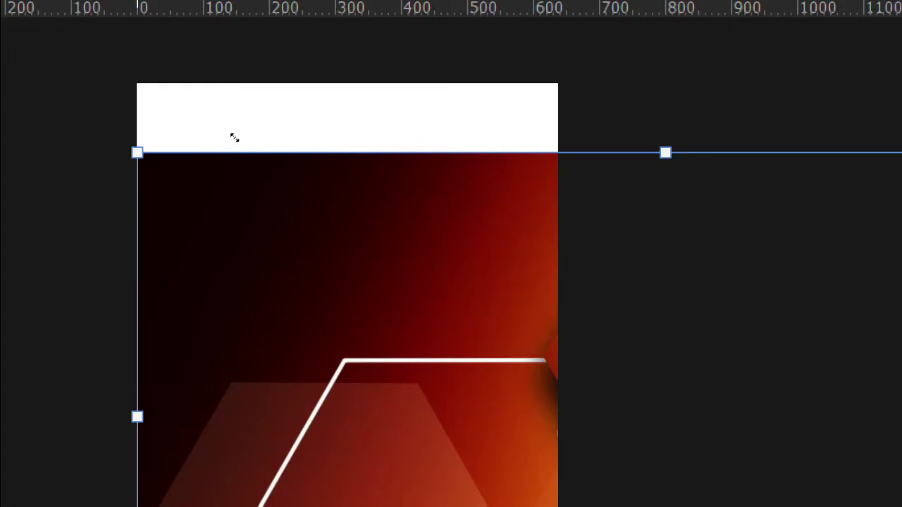
pyautogui.moveTo(235, 137); pyautogui.dragTo(224, 161)
pyautogui.moveTo(281, 192); pyautogui.dragTo(197, 177)
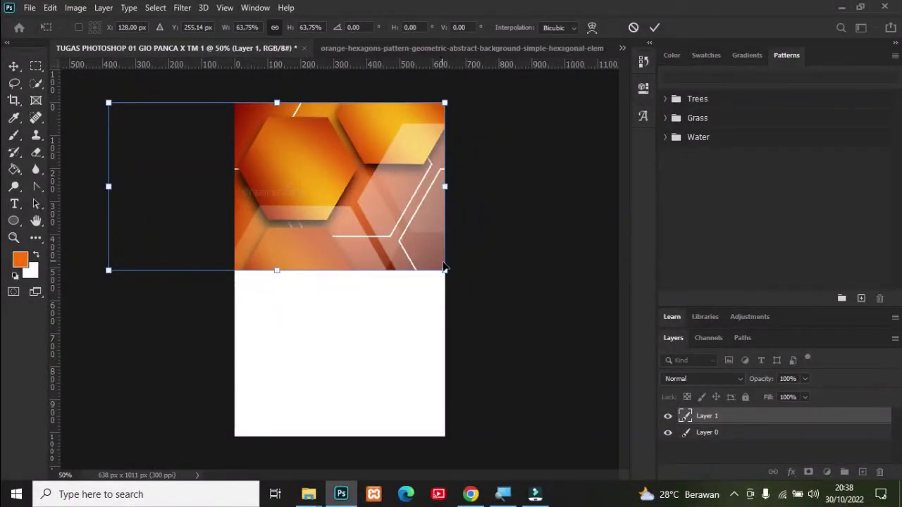
pyautogui.moveTo(444, 270); pyautogui.dragTo(597, 348)
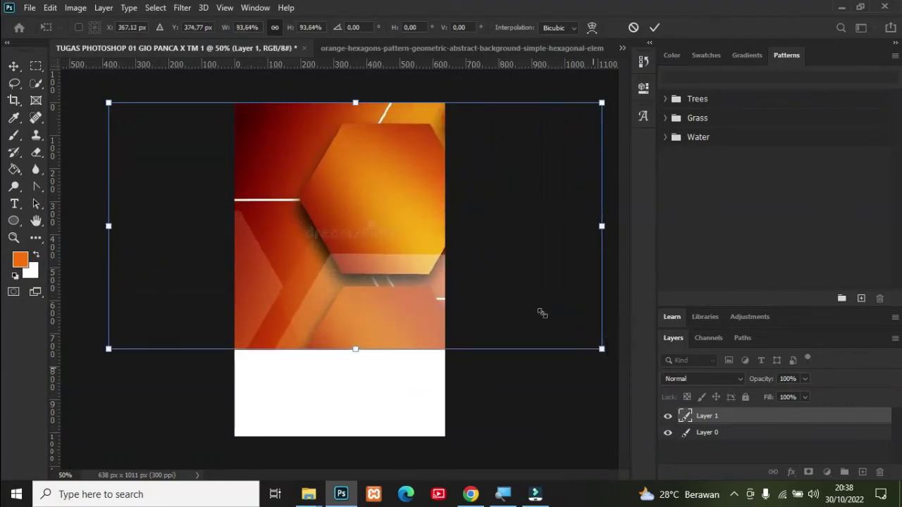
pyautogui.moveTo(521, 296); pyautogui.dragTo(367, 297)
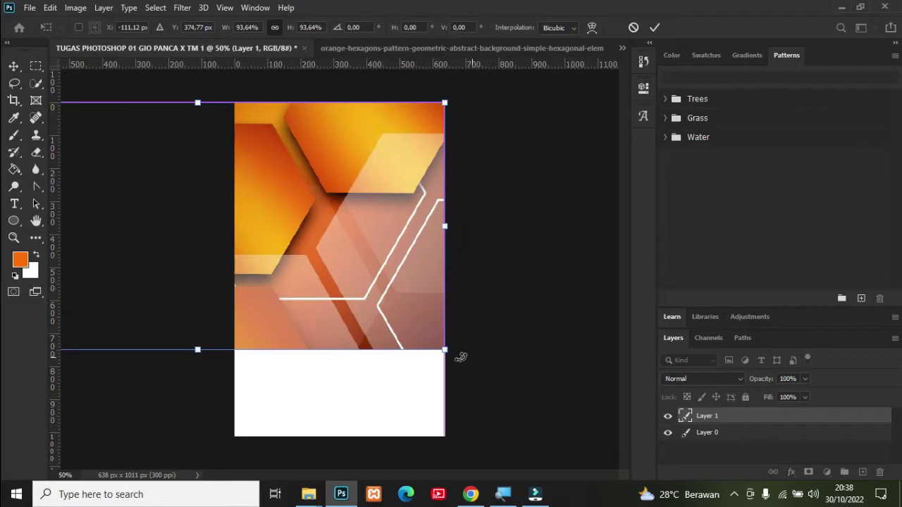
pyautogui.moveTo(446, 350); pyautogui.dragTo(575, 436)
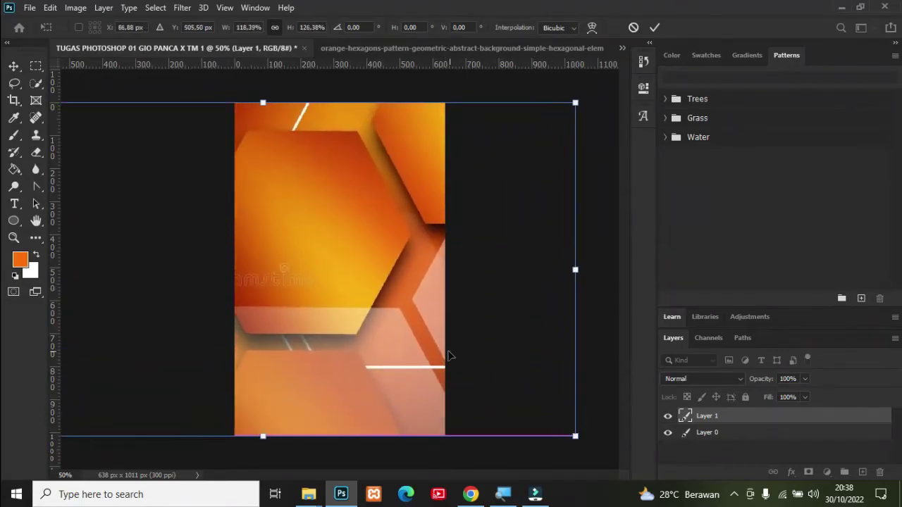
pyautogui.moveTo(424, 348); pyautogui.dragTo(298, 348)
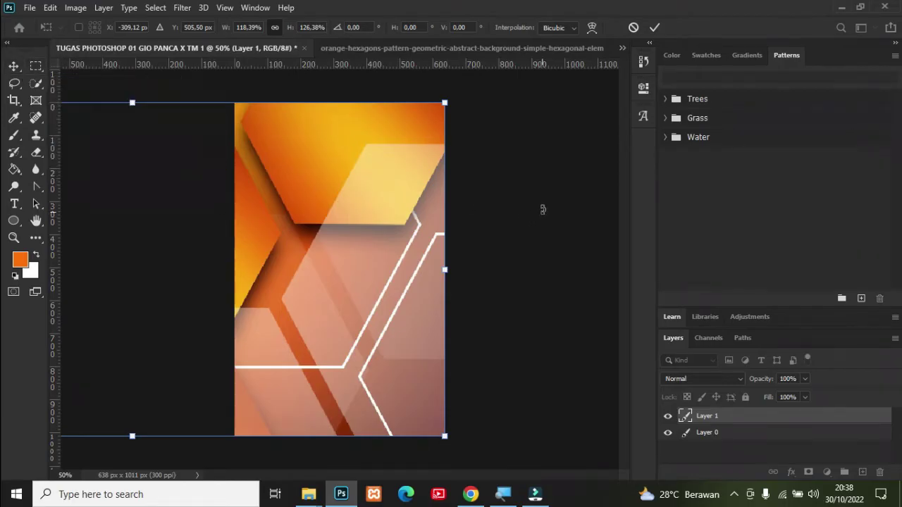
pyautogui.click(507, 188)
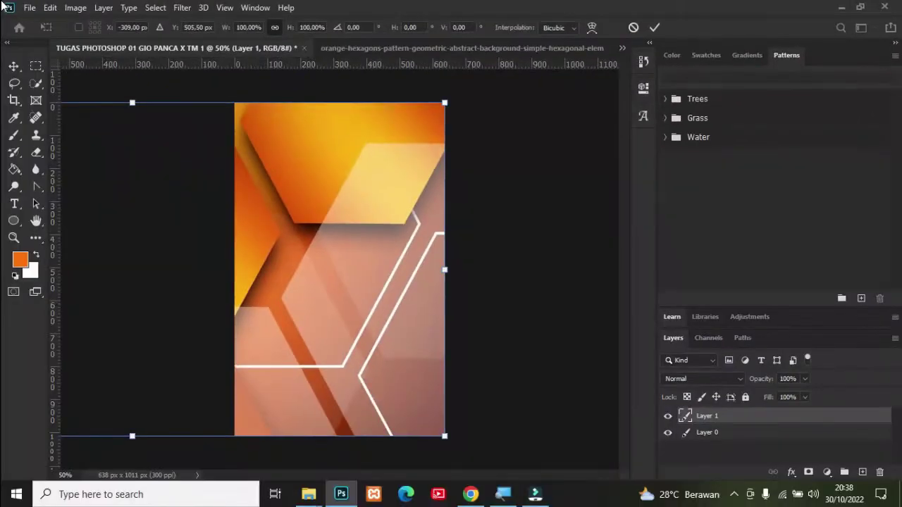
pyautogui.click(13, 66)
pyautogui.click(505, 153)
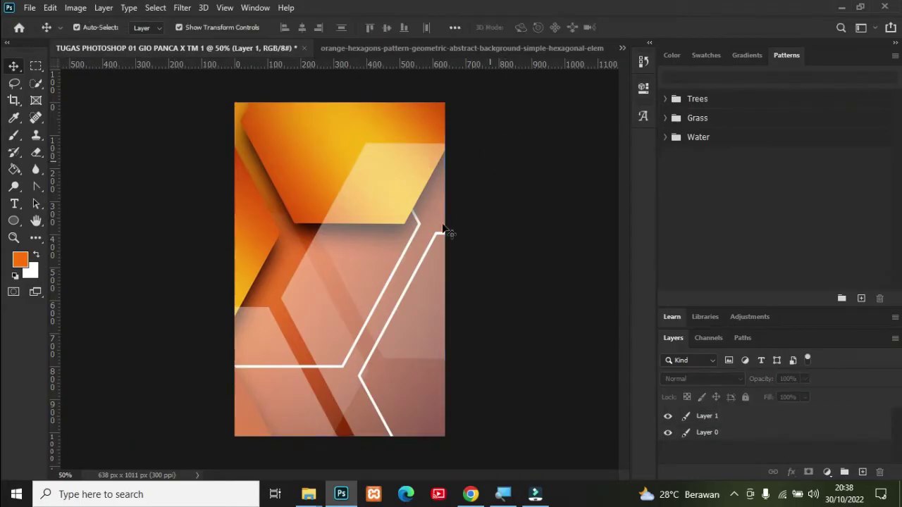
# Step: Rename the hexagon image layer from Layer 1 to BG
pyautogui.doubleClick(707, 417)
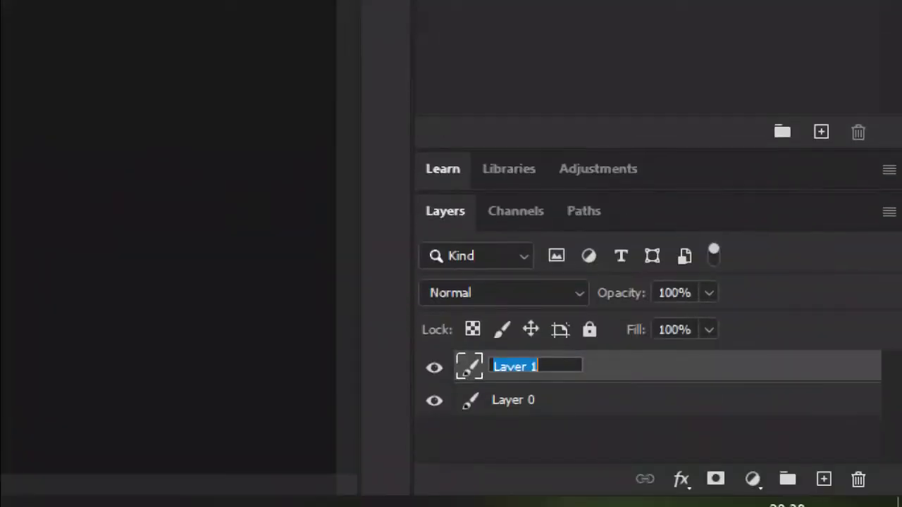
pyautogui.press('BackSpace')
pyautogui.write('BG')
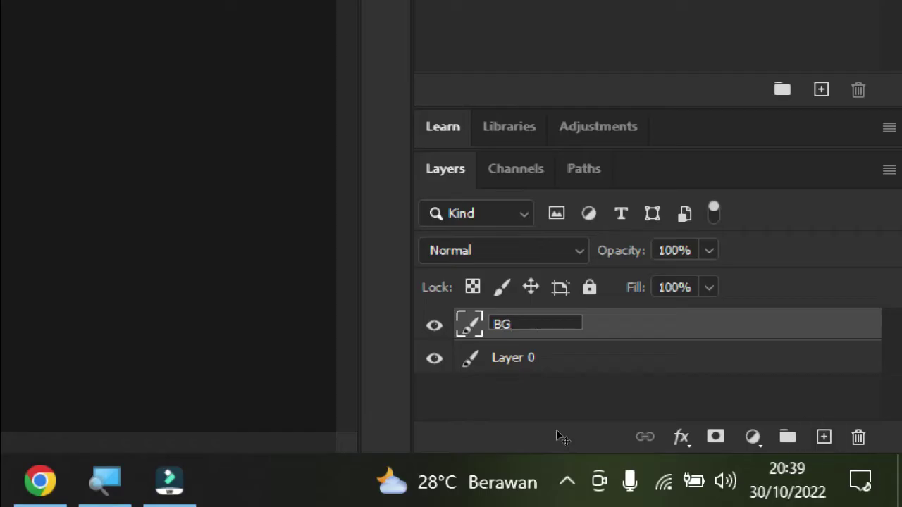
pyautogui.press('Return')
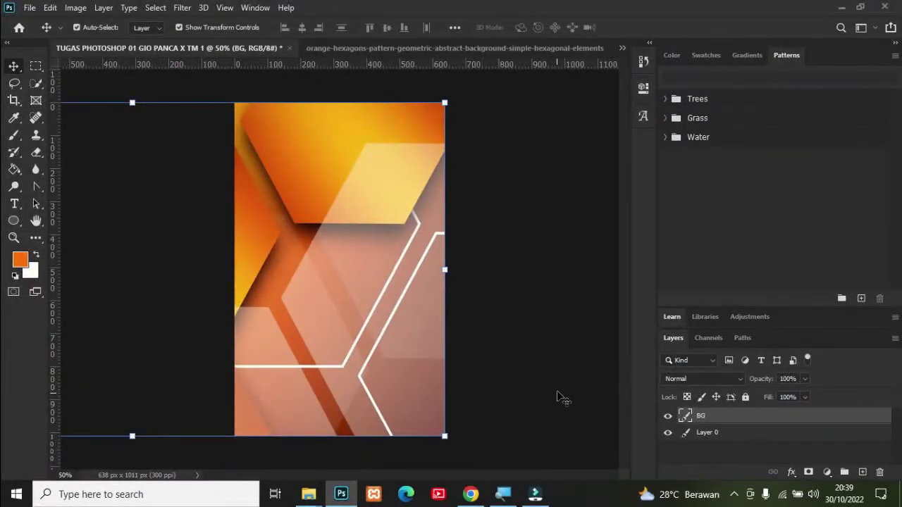
pyautogui.click(557, 358)
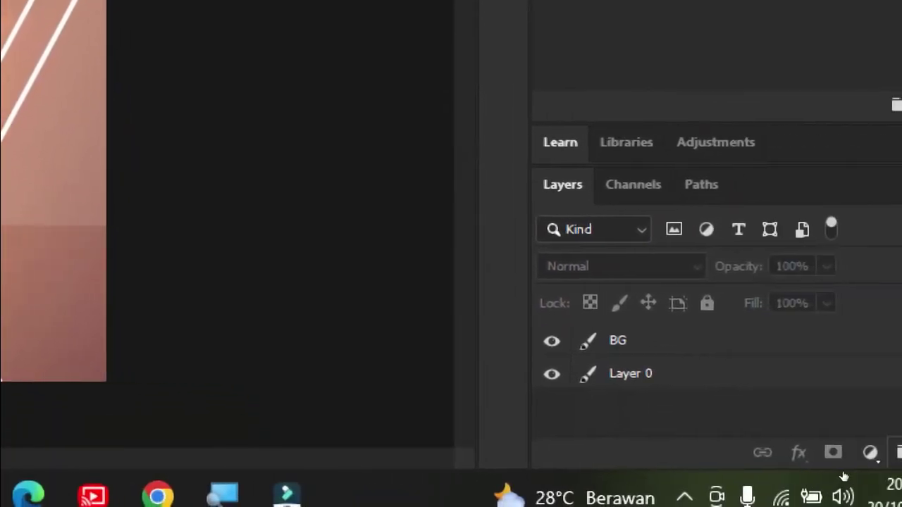
# Step: Add a new empty layer above BG and name it LINGKARAN FOTO
pyautogui.click(872, 452)
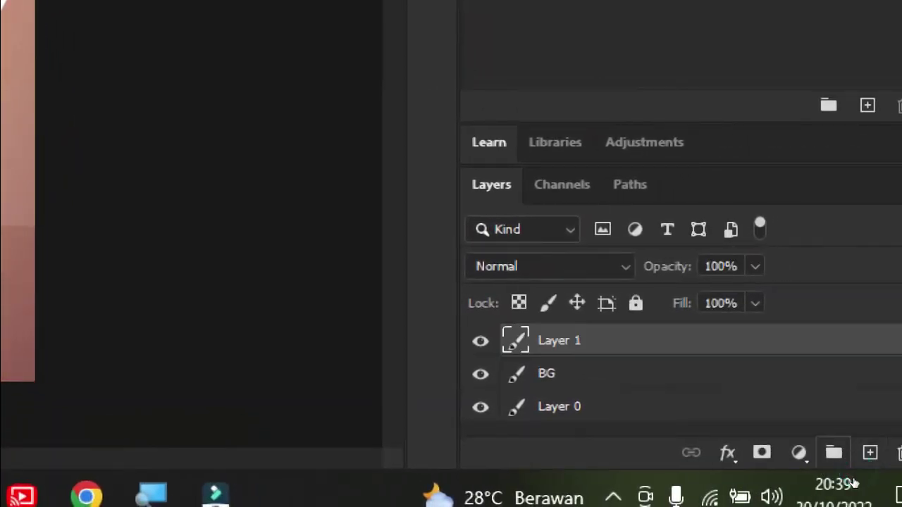
pyautogui.click(687, 418)
pyautogui.doubleClick(698, 417)
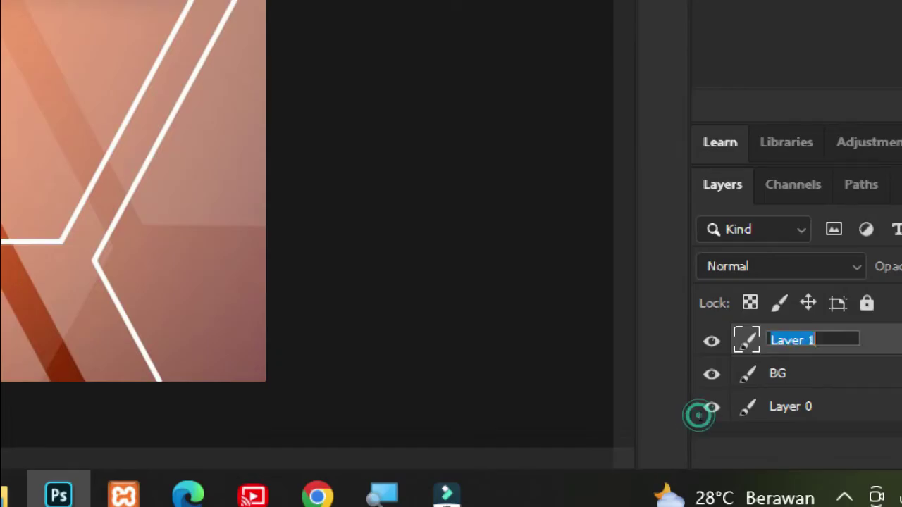
pyautogui.press('BackSpace')
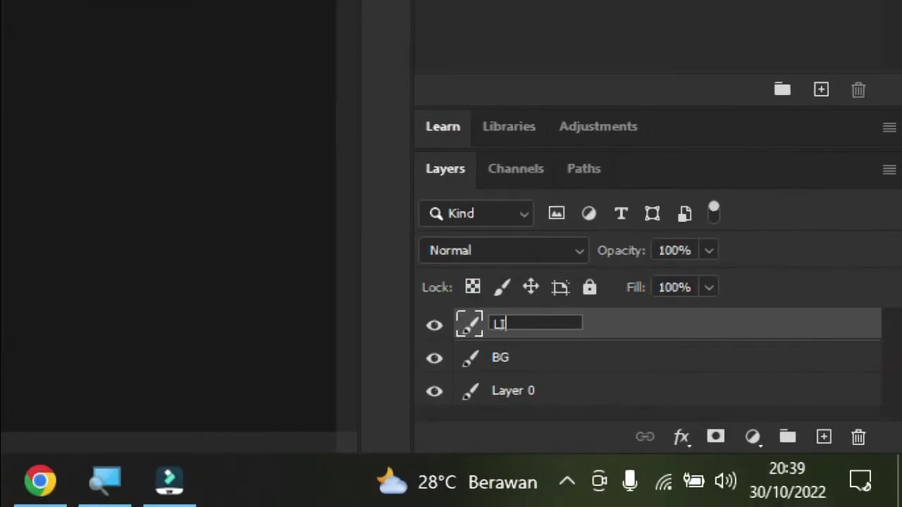
pyautogui.write('LINGKARAN FOTO')
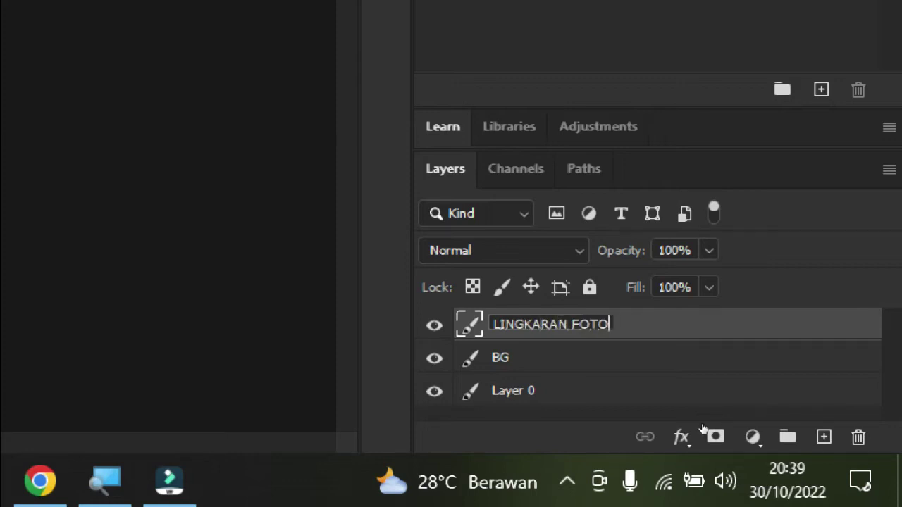
pyautogui.click(574, 392)
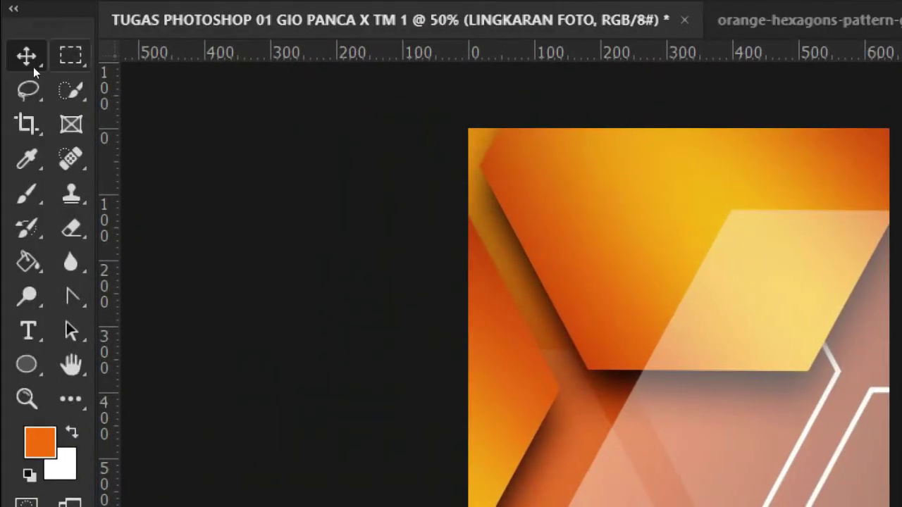
# Step: Switch to the Elliptical Marquee Tool and draw a circular selection over the upper card
pyautogui.rightClick(67, 63)
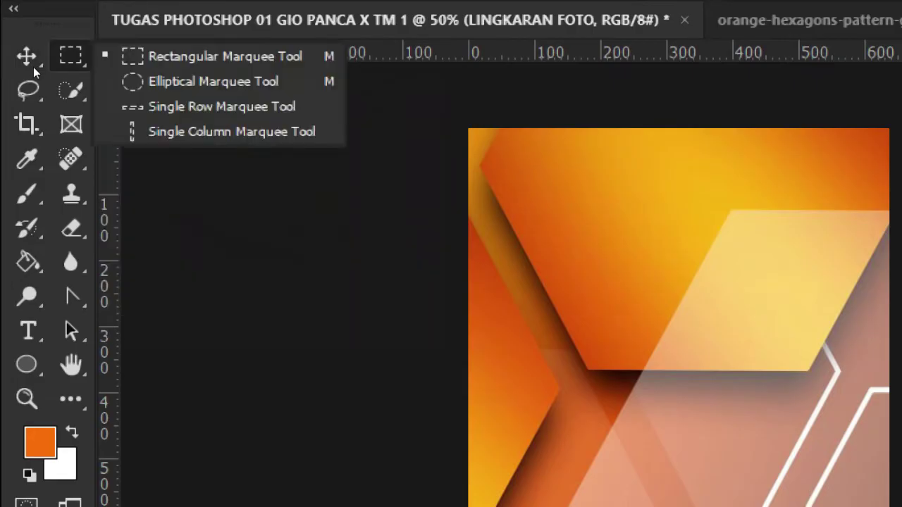
pyautogui.click(105, 81)
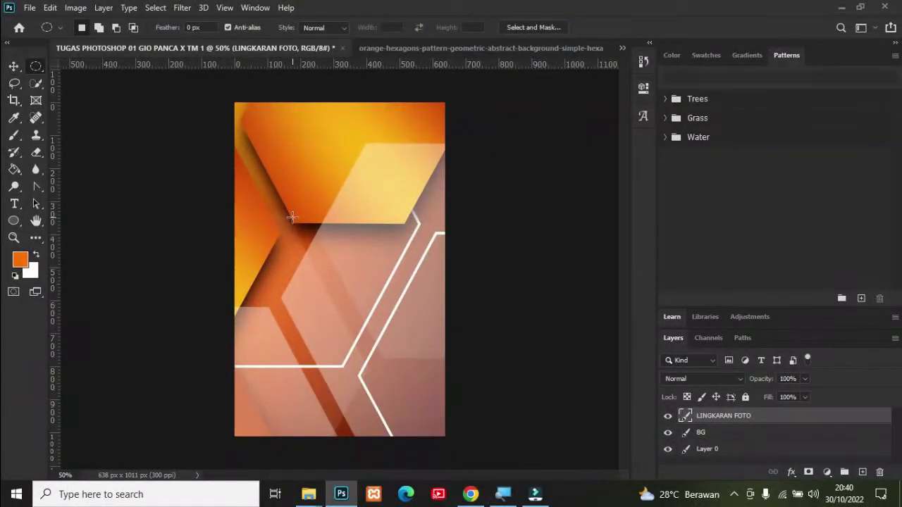
pyautogui.moveTo(290, 201); pyautogui.dragTo(404, 290)
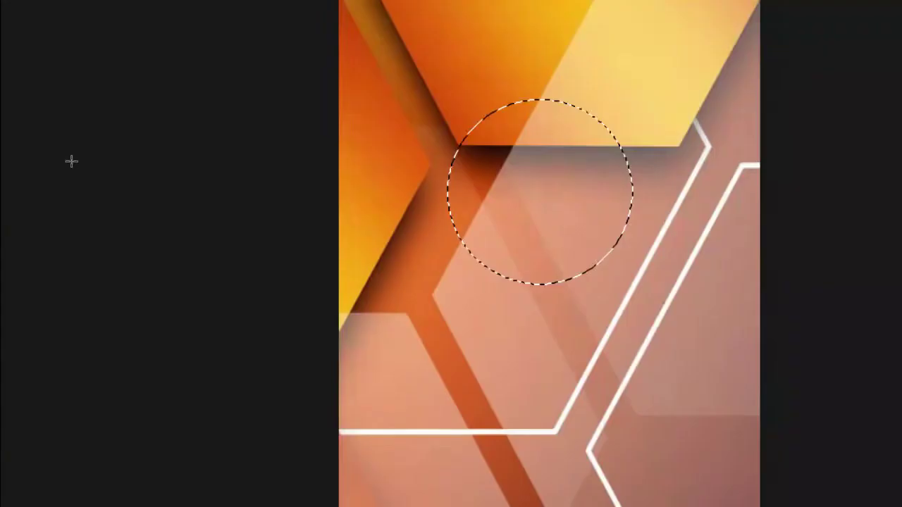
pyautogui.rightClick(327, 233)
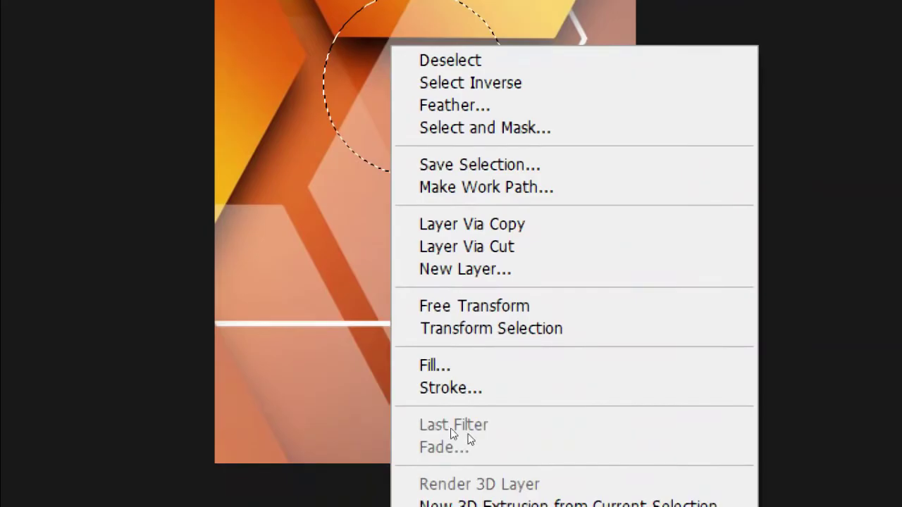
# Step: Fill the circular selection with orange e86803 sampled from the card background
pyautogui.click(434, 365)
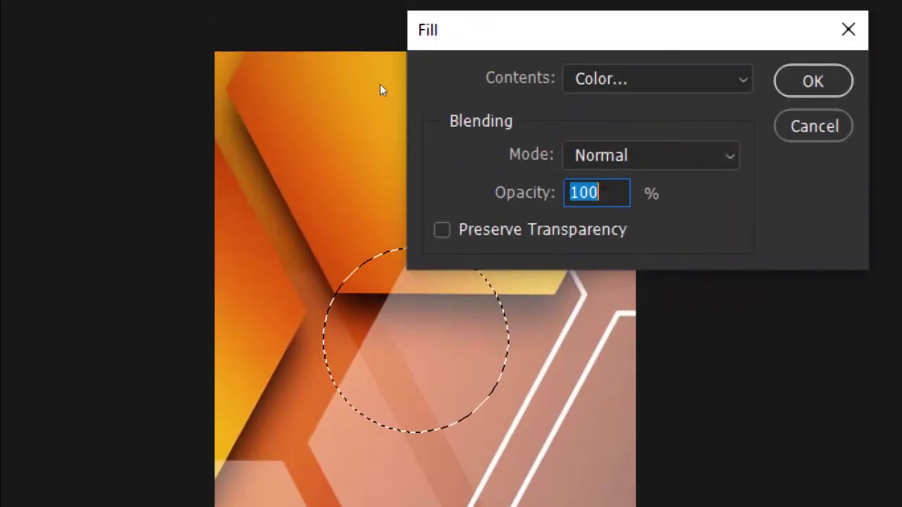
pyautogui.click(497, 115)
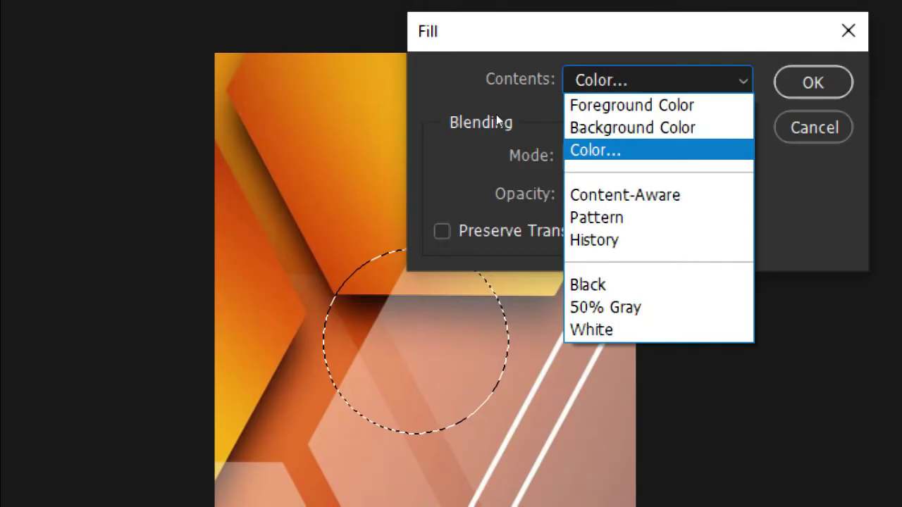
pyautogui.click(447, 150)
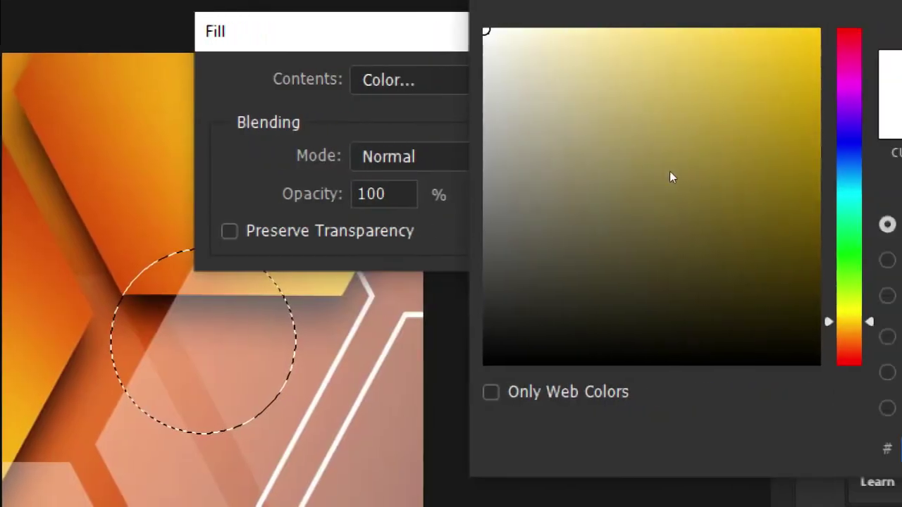
pyautogui.click(739, 107)
pyautogui.write('66c328')
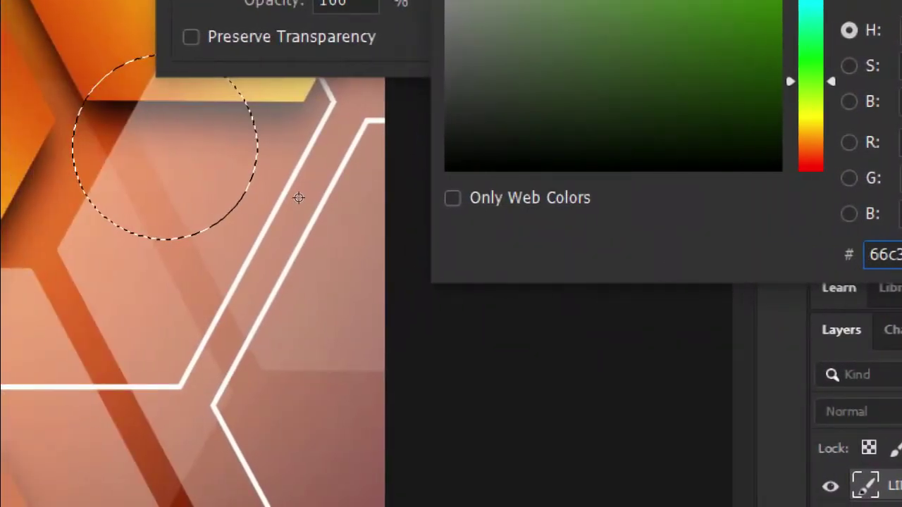
pyautogui.click(302, 193)
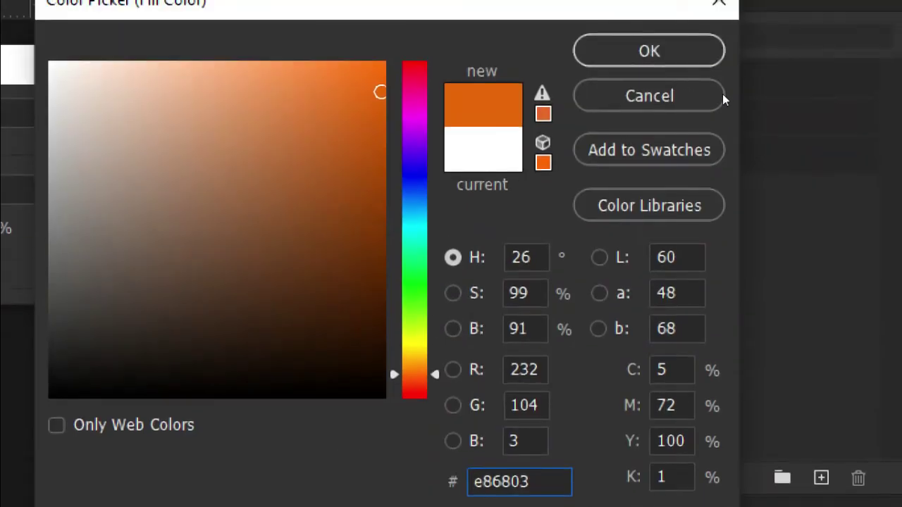
pyautogui.click(767, 85)
pyautogui.press('Return')
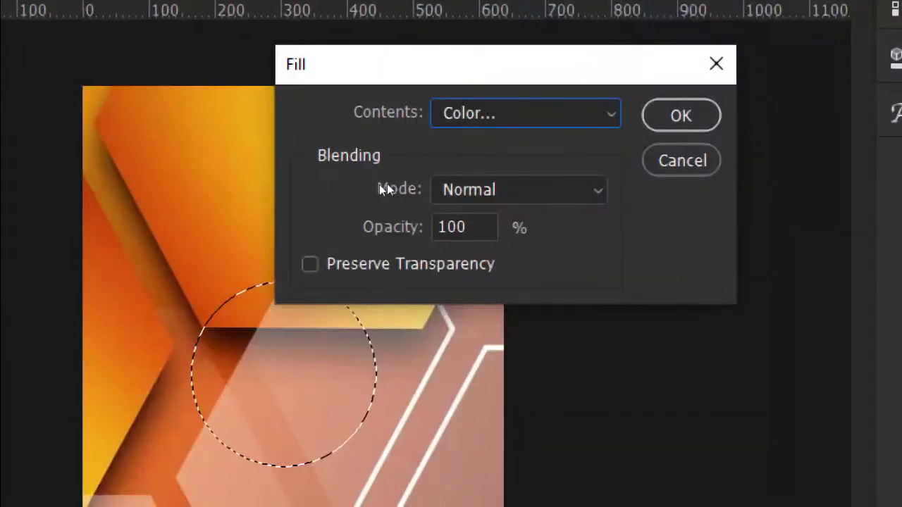
pyautogui.press('Return')
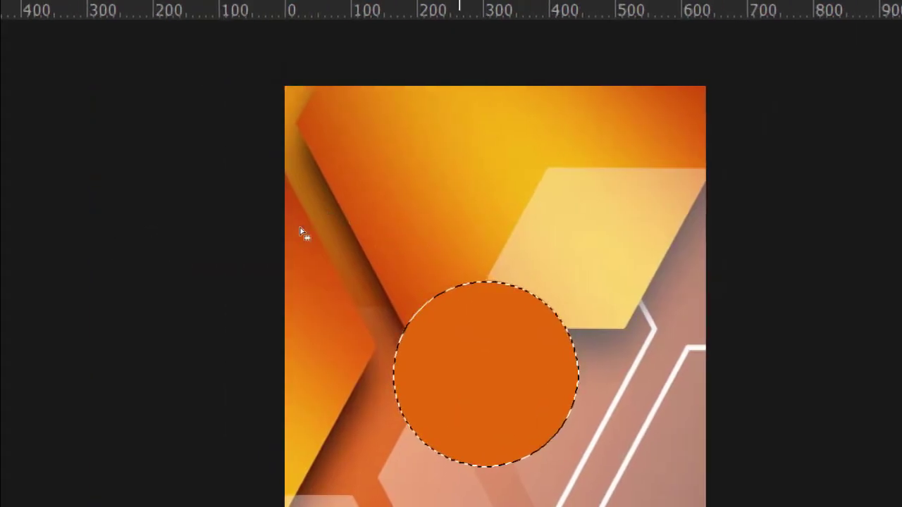
# Step: Deselect, then move the orange circle slightly down and right with the Move Tool
pyautogui.click(163, 197)
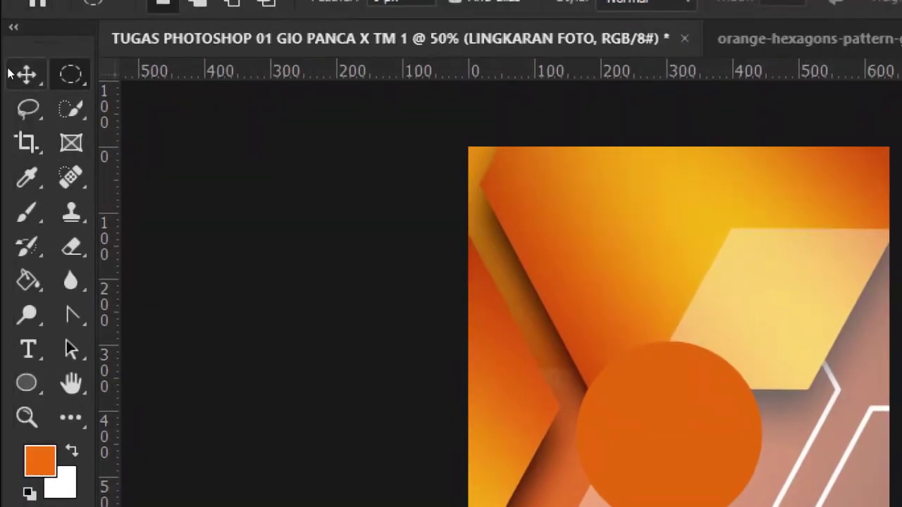
pyautogui.click(11, 73)
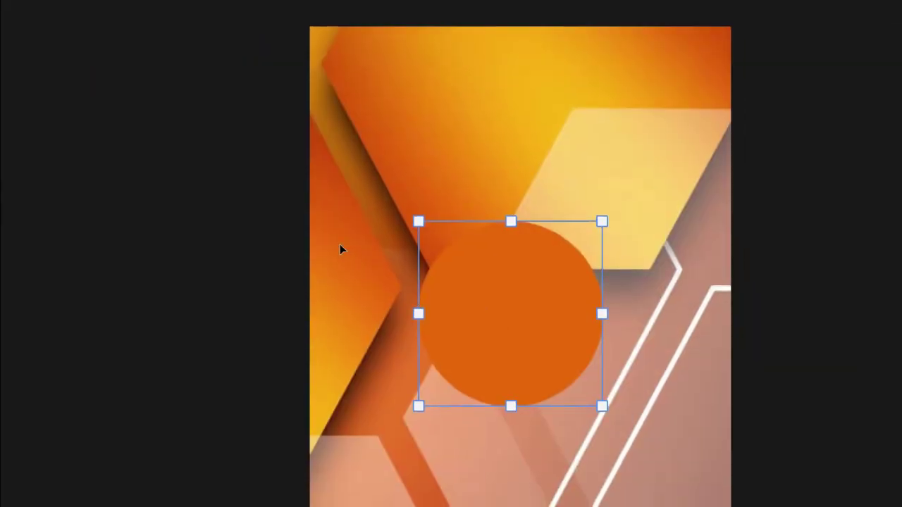
pyautogui.moveTo(340, 245); pyautogui.dragTo(352, 259)
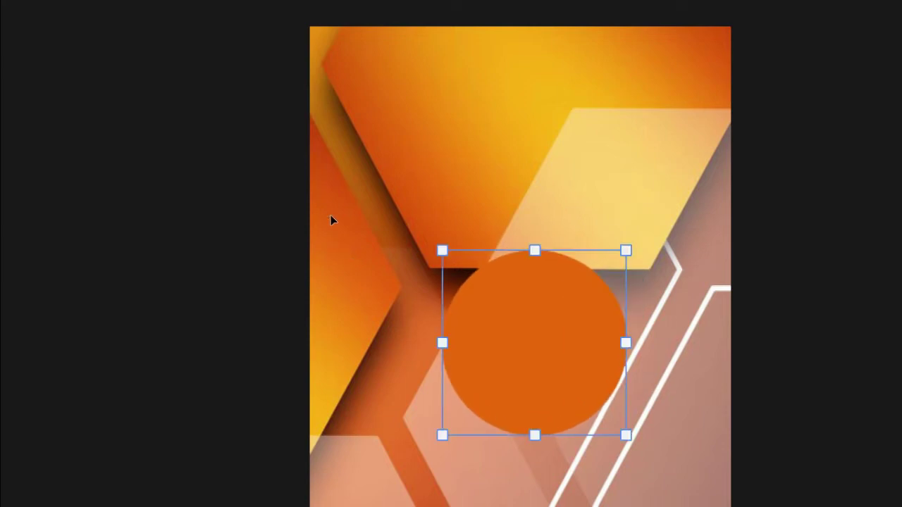
pyautogui.press('super')
pyautogui.click(499, 224)
pyautogui.click(506, 272)
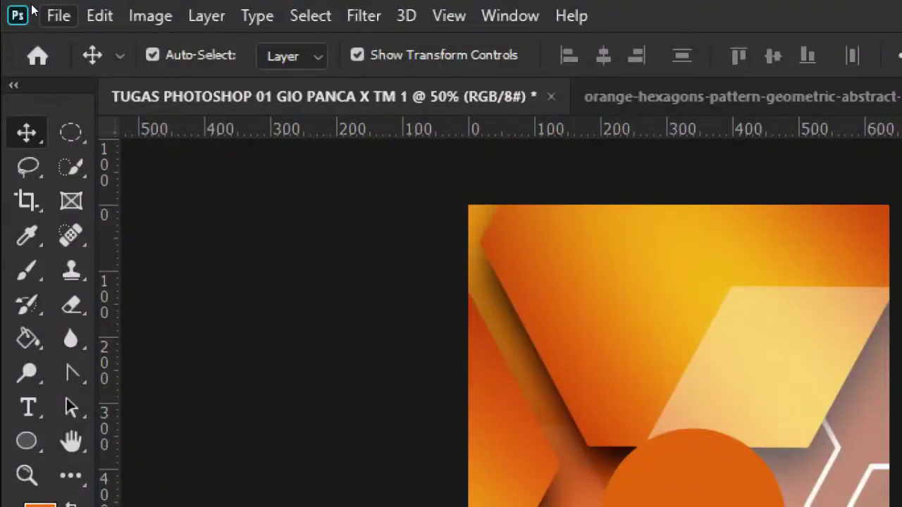
# Step: Open FOTO ME.png from the Pictures folder with Ctrl+O
pyautogui.click(33, 10)
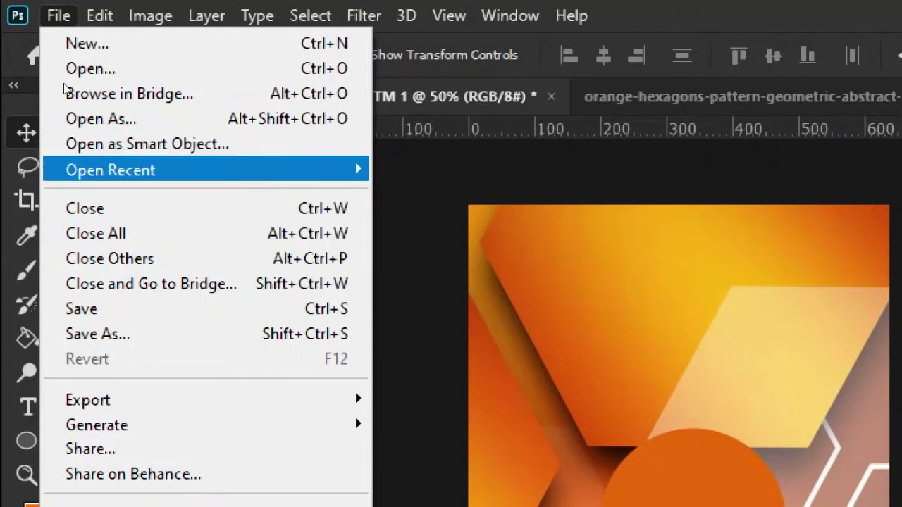
pyautogui.press('Escape')
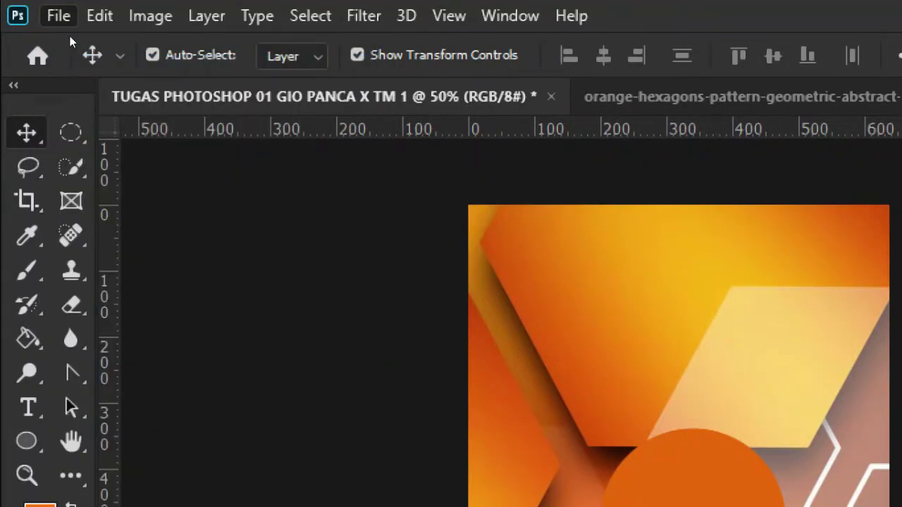
pyautogui.hotkey('ctrl', 'o')
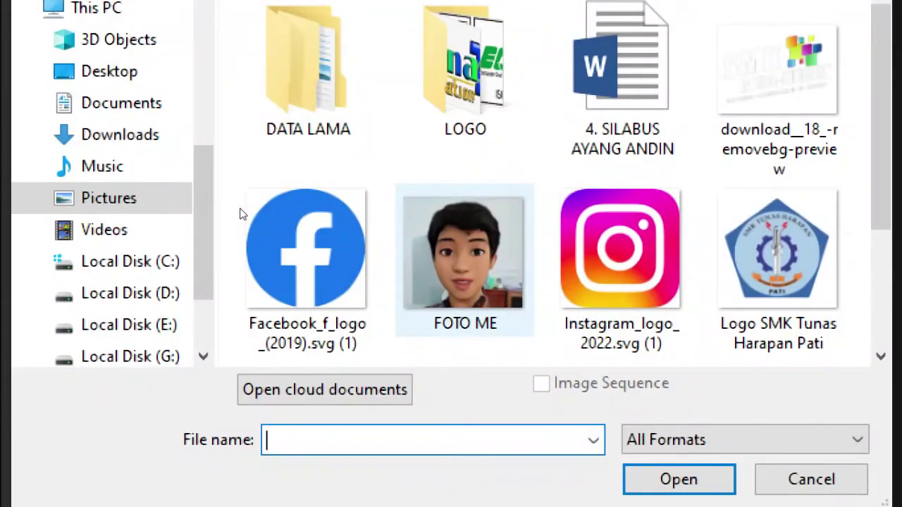
pyautogui.doubleClick(465, 256)
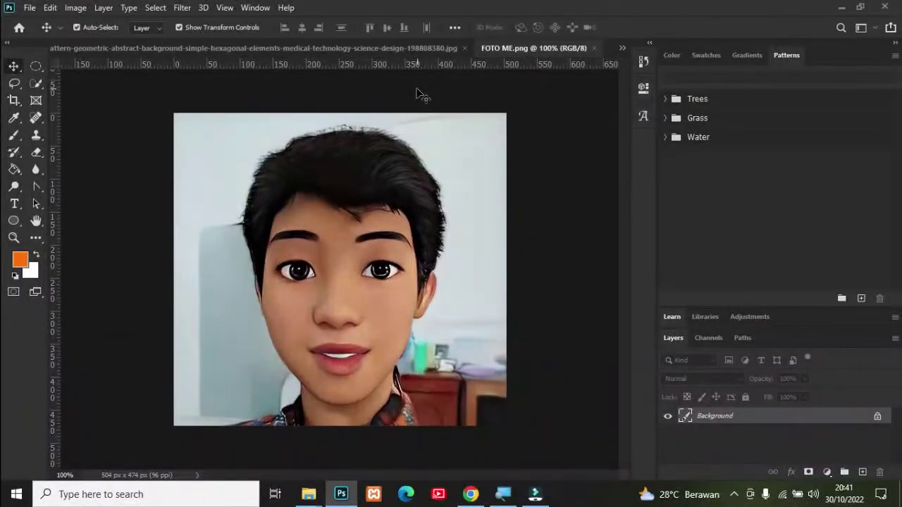
# Step: Draw a circular selection over the portrait face, nudge it into place, and fill it white
pyautogui.click(36, 66)
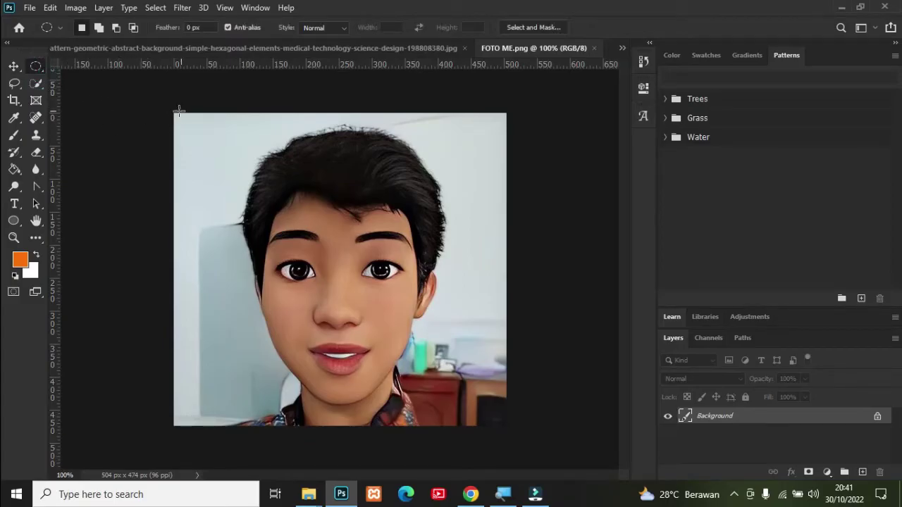
pyautogui.moveTo(175, 115); pyautogui.dragTo(634, 424)
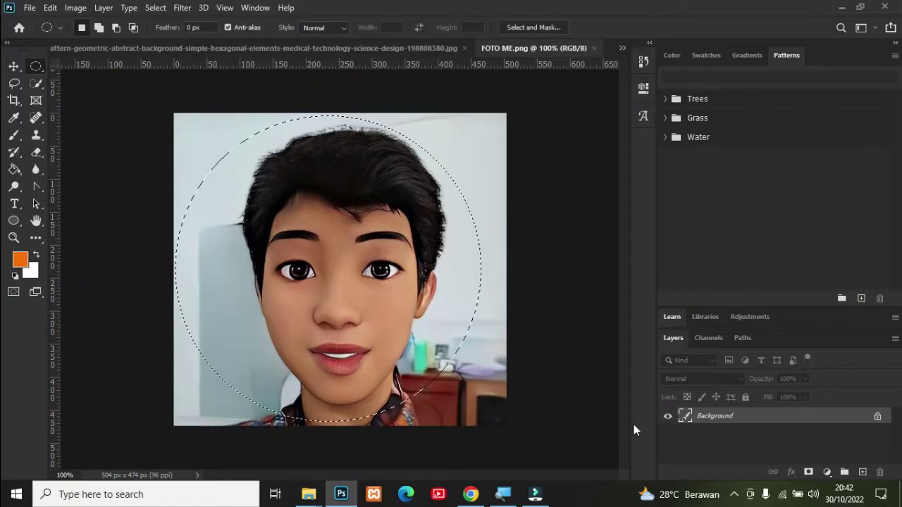
pyautogui.press('Right')
pyautogui.press('Right')
pyautogui.press('Right')
pyautogui.press('Right')
pyautogui.press('Right')
pyautogui.press('Right')
pyautogui.press('Right')
pyautogui.press('Right')
pyautogui.press('Right')
pyautogui.press('Right')
pyautogui.press('Right')
pyautogui.press('Right')
pyautogui.press('Right')
pyautogui.press('Right')
pyautogui.press('Right')
pyautogui.press('Right')
pyautogui.press('Right')
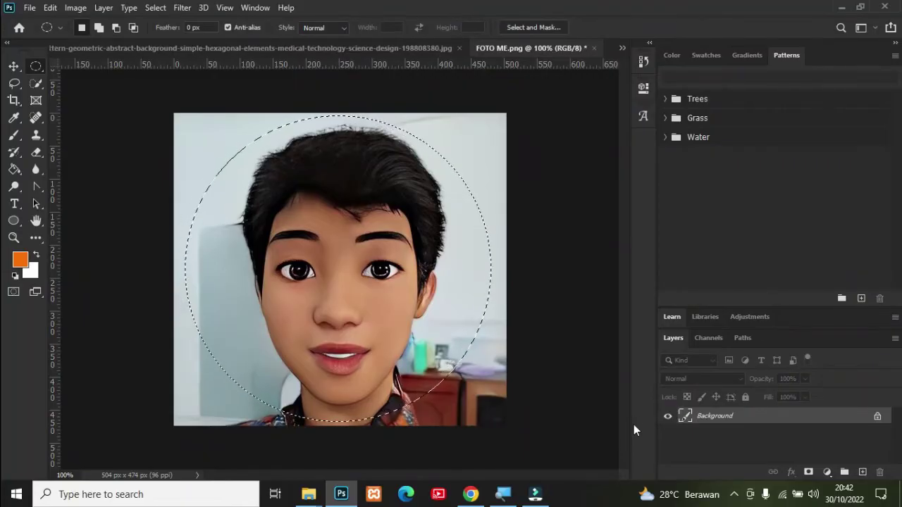
pyautogui.press('Right')
pyautogui.press('Right')
pyautogui.press('Right')
pyautogui.press('Right')
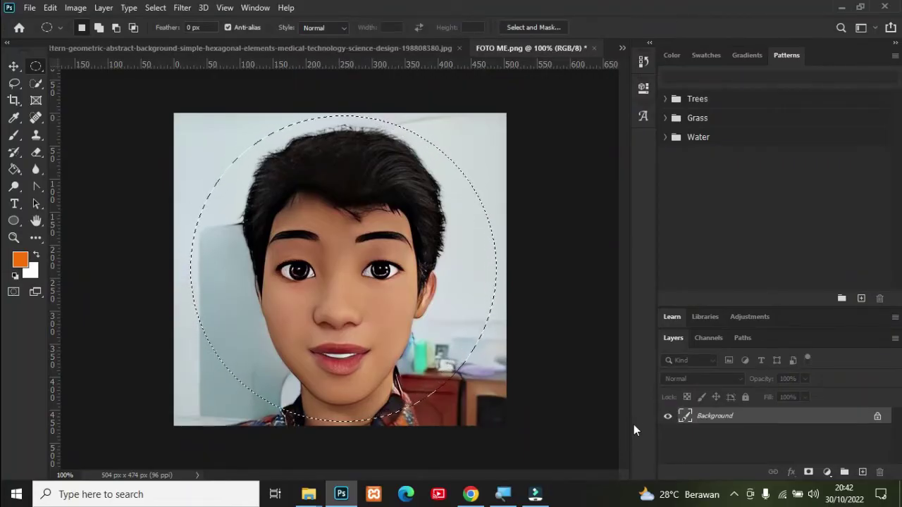
pyautogui.press('Right')
pyautogui.press('Right')
pyautogui.press('Right')
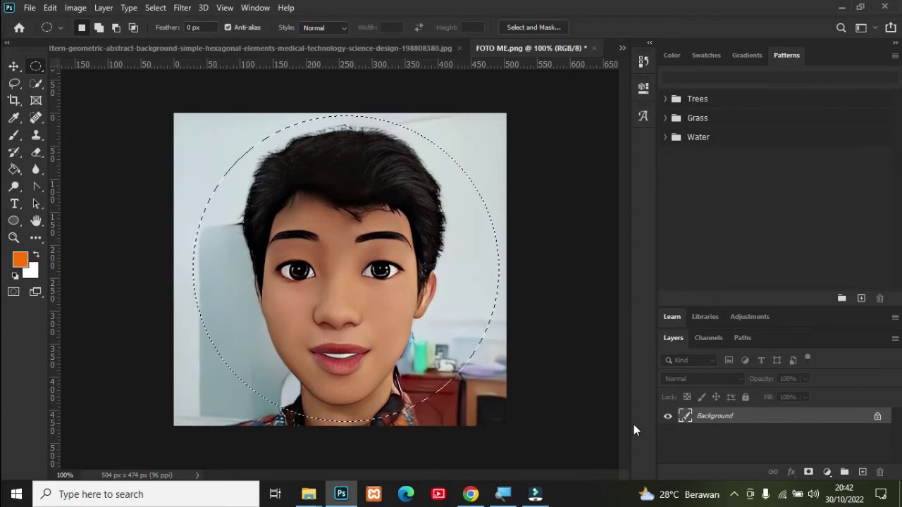
pyautogui.press('Left')
pyautogui.press('Left')
pyautogui.press('Left')
pyautogui.press('Left')
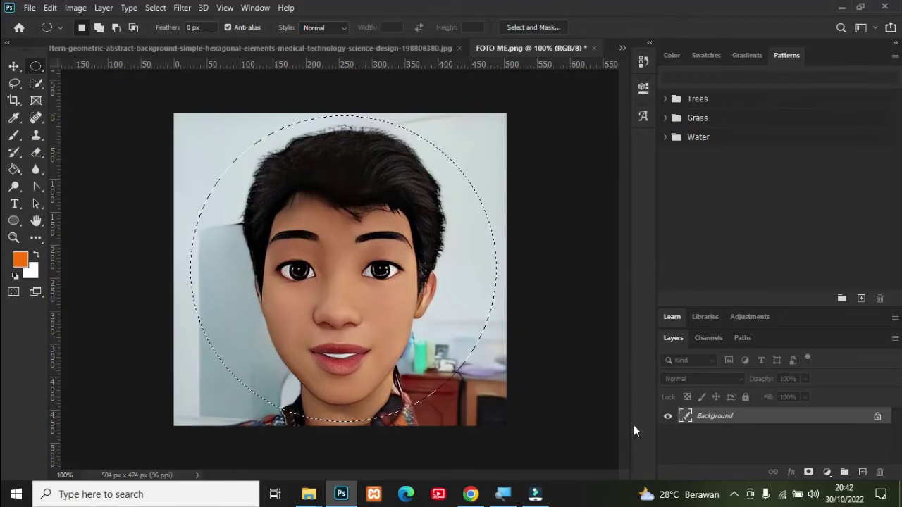
pyautogui.hotkey('ctrl', 'BackSpace')
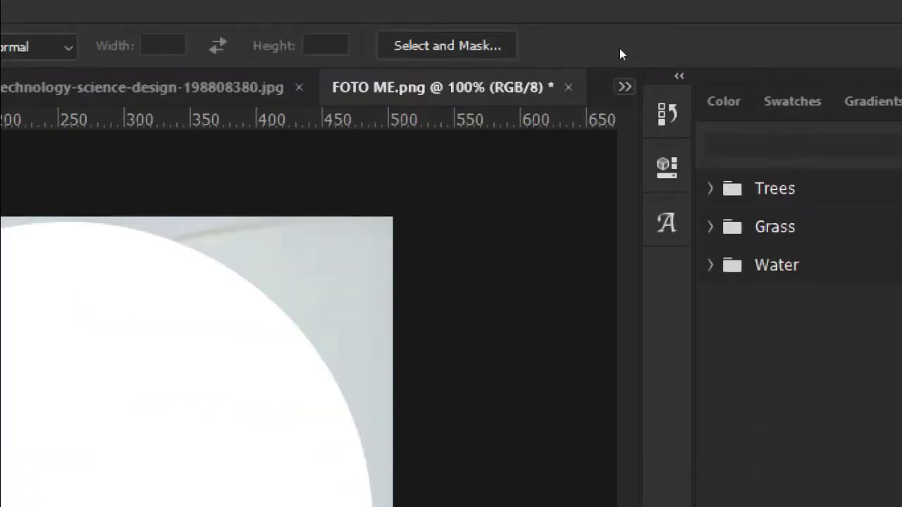
# Step: Return to the ID card document and add a new layer above LINGKARAN FOTO
pyautogui.click(624, 86)
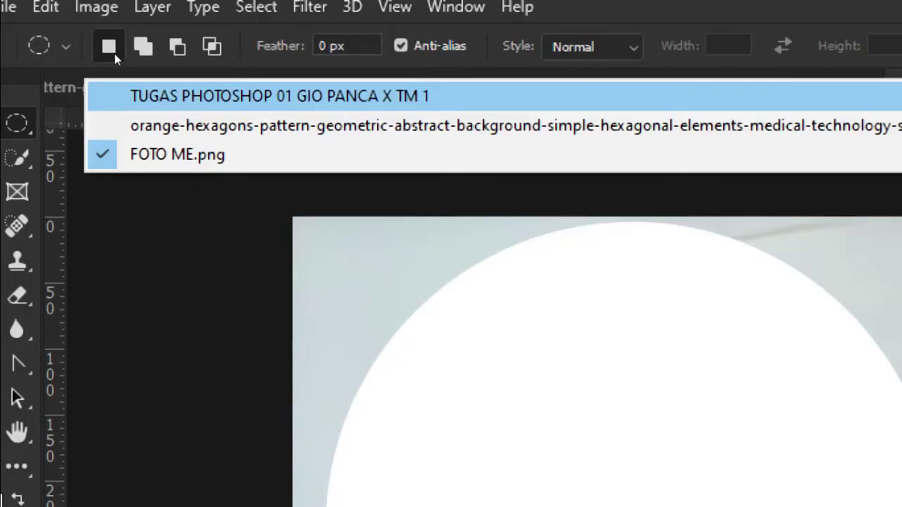
pyautogui.click(141, 96)
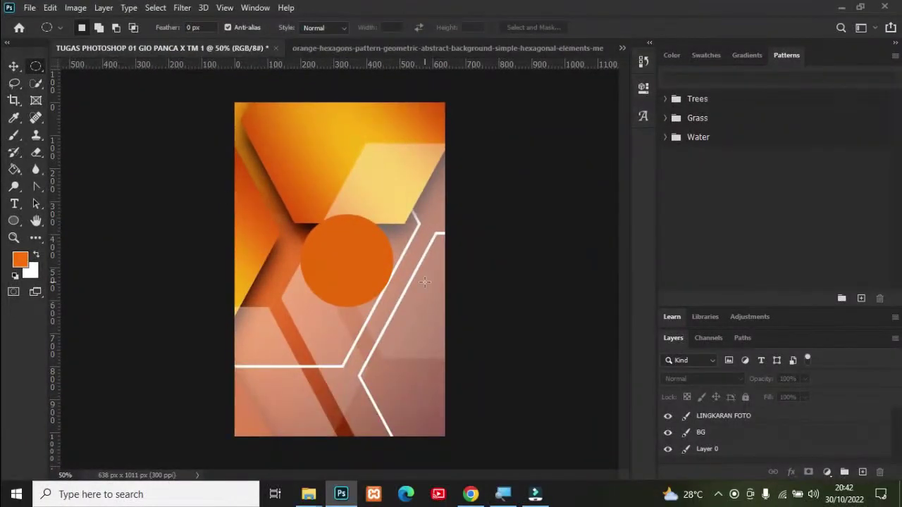
pyautogui.click(725, 417)
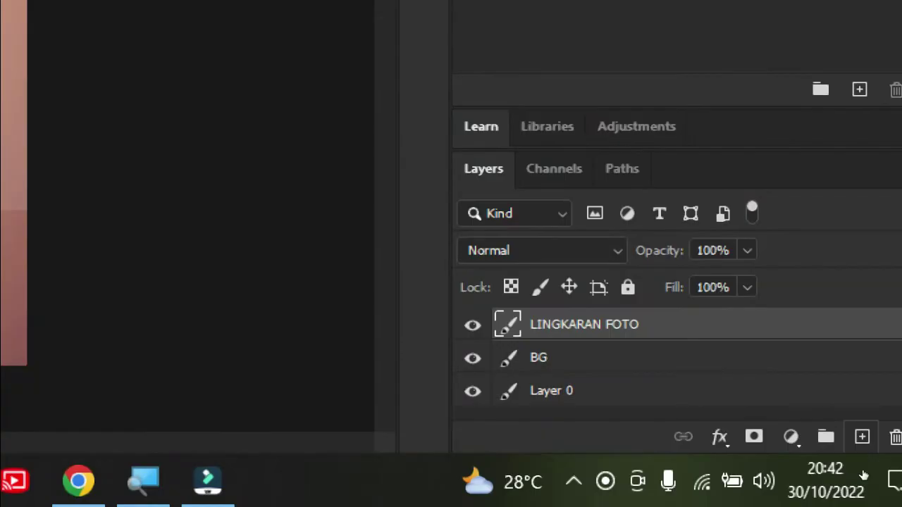
pyautogui.click(861, 436)
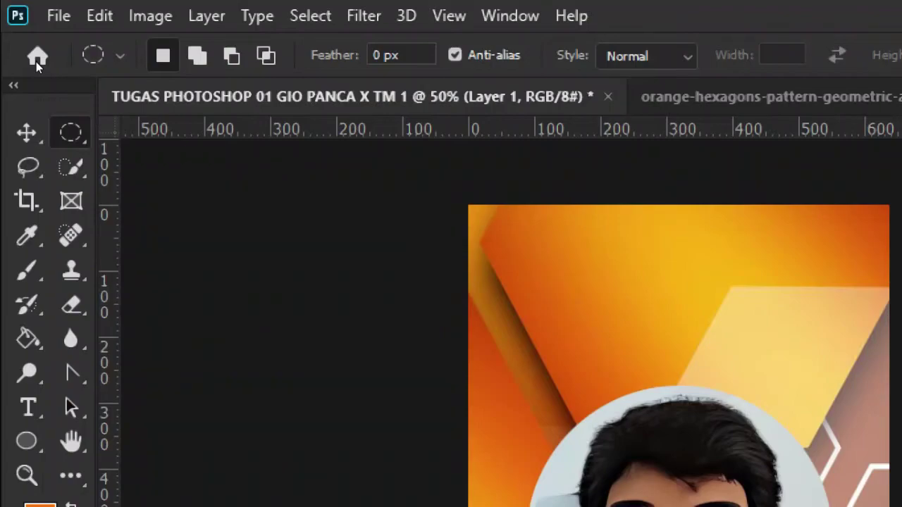
# Step: Scale the portrait to about 259 × 251 px and centre it inside the orange circle
pyautogui.rightClick(70, 132)
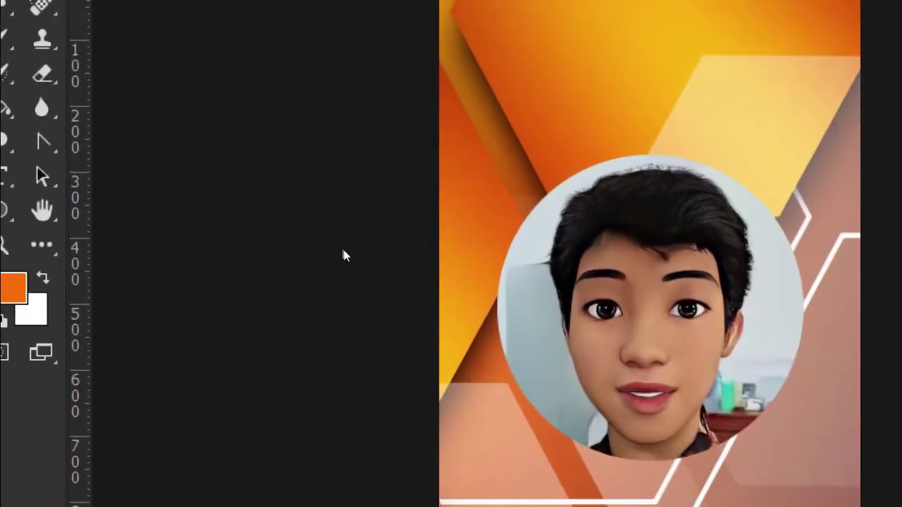
pyautogui.rightClick(660, 259)
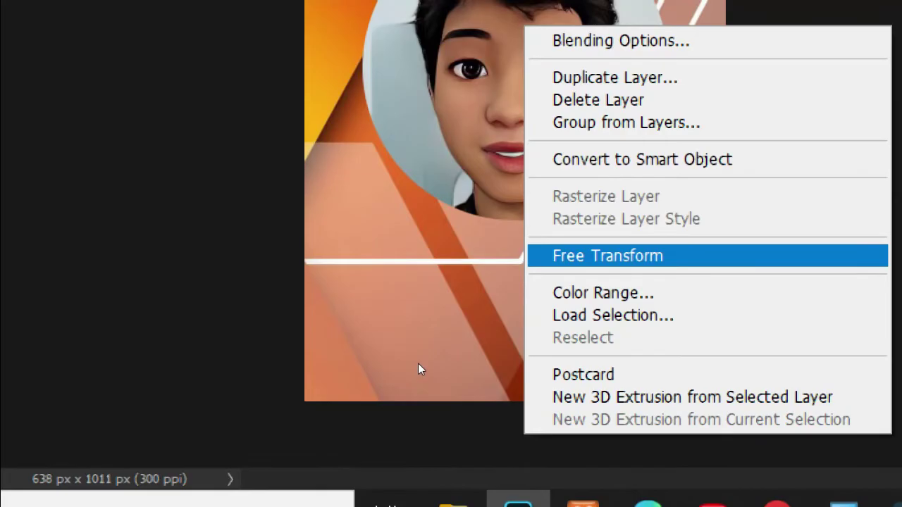
pyautogui.press('Return')
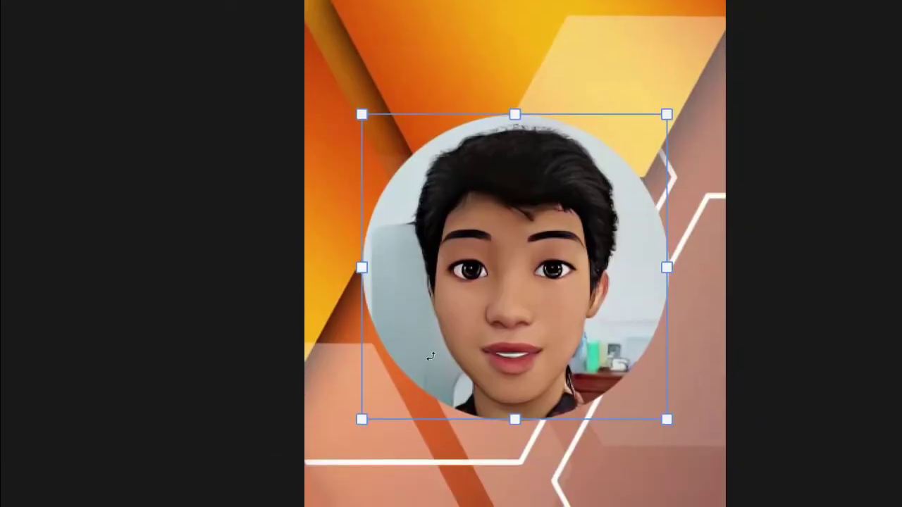
pyautogui.moveTo(415, 345); pyautogui.dragTo(352, 267)
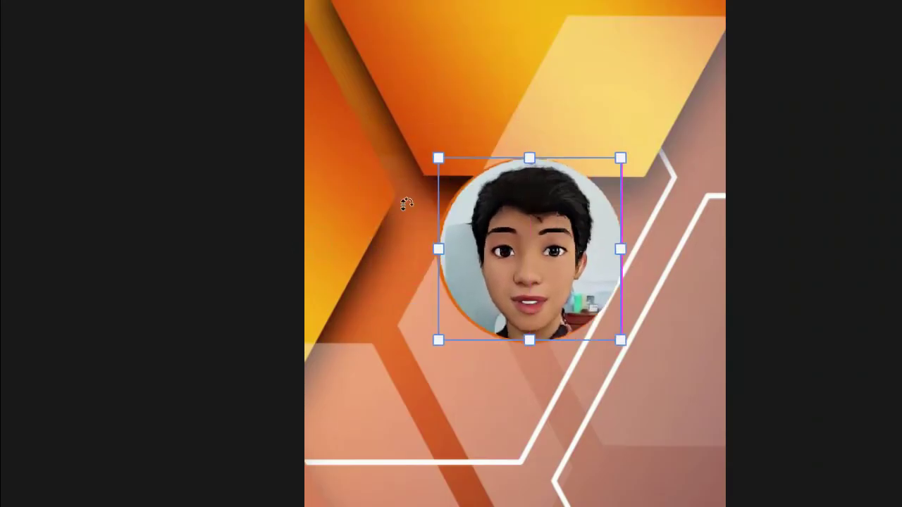
pyautogui.moveTo(393, 214)
pyautogui.mouseDown()
pyautogui.moveTo(378, 221)
pyautogui.moveTo(388, 220)
pyautogui.mouseUp()
pyautogui.moveTo(345, 288); pyautogui.dragTo(347, 277)
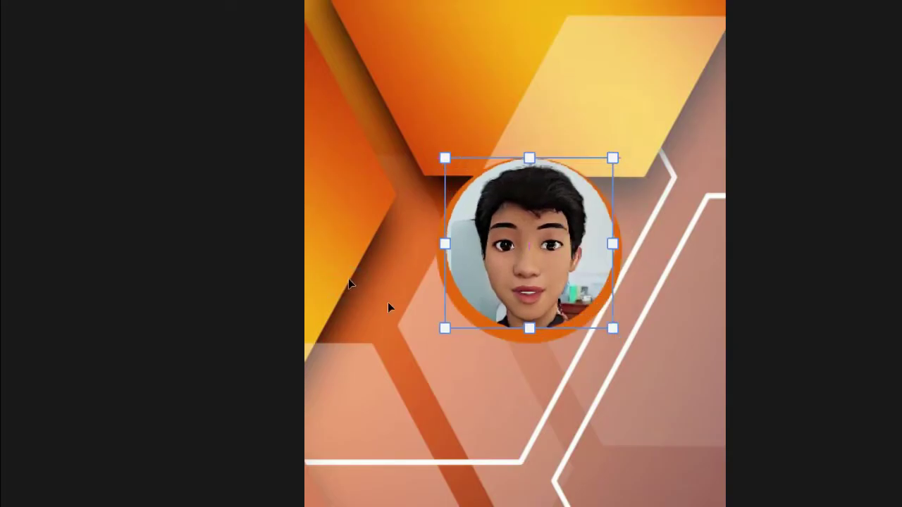
pyautogui.press('Down')
pyautogui.press('Down')
pyautogui.press('Down')
pyautogui.press('Down')
pyautogui.press('Down')
pyautogui.press('Down')
pyautogui.press('Left')
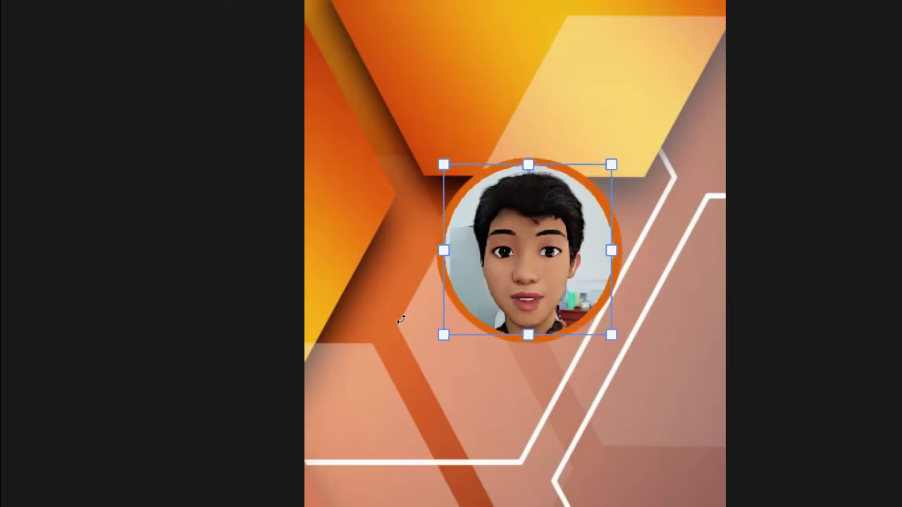
pyautogui.press('Up')
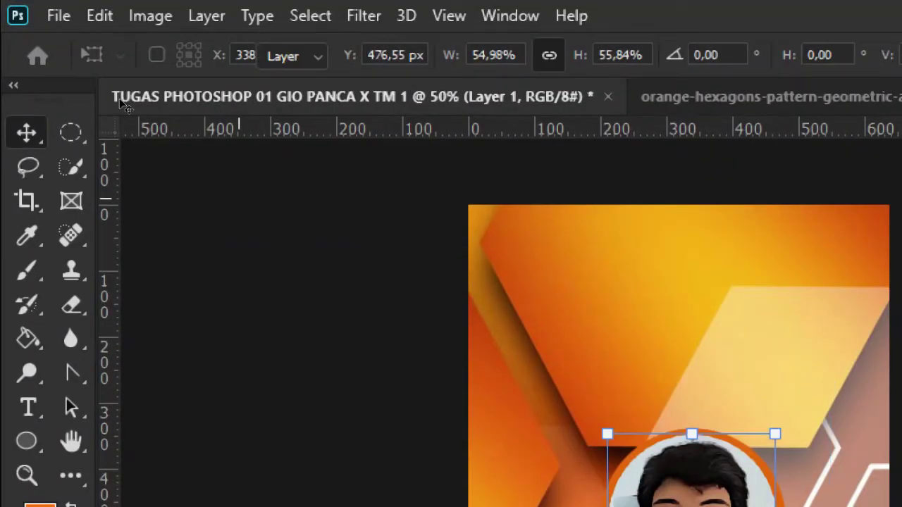
pyautogui.press('Return')
# Step: Rename the portrait layer from Layer 1 to FOTO
pyautogui.click(157, 147)
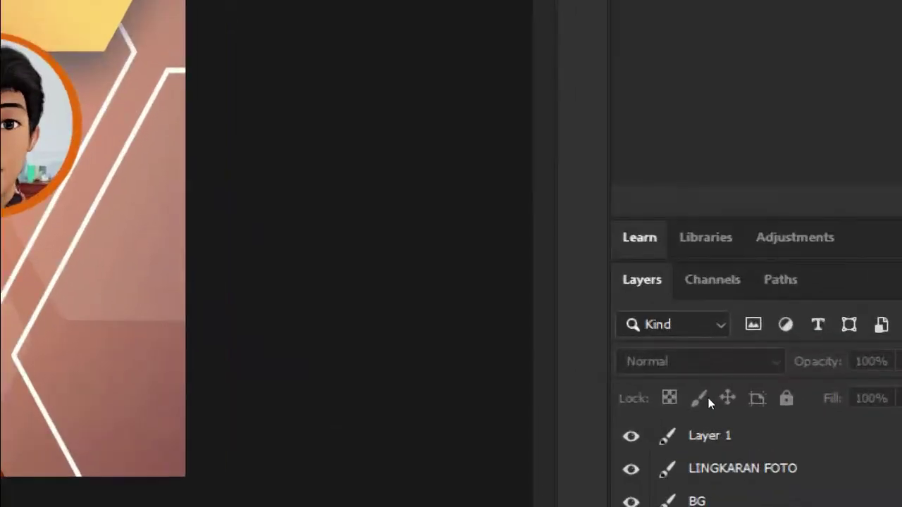
pyautogui.click(715, 424)
pyautogui.click(709, 420)
pyautogui.doubleClick(711, 426)
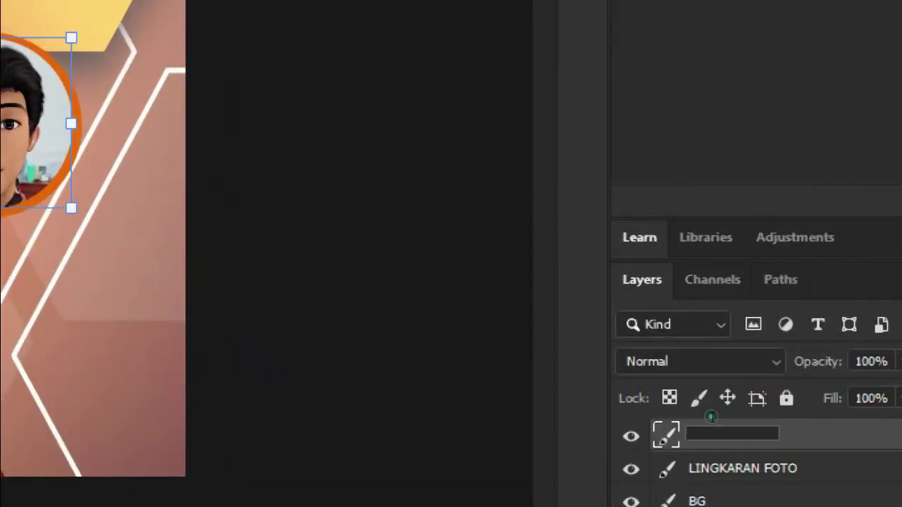
pyautogui.press('BackSpace')
pyautogui.write('FOTO')
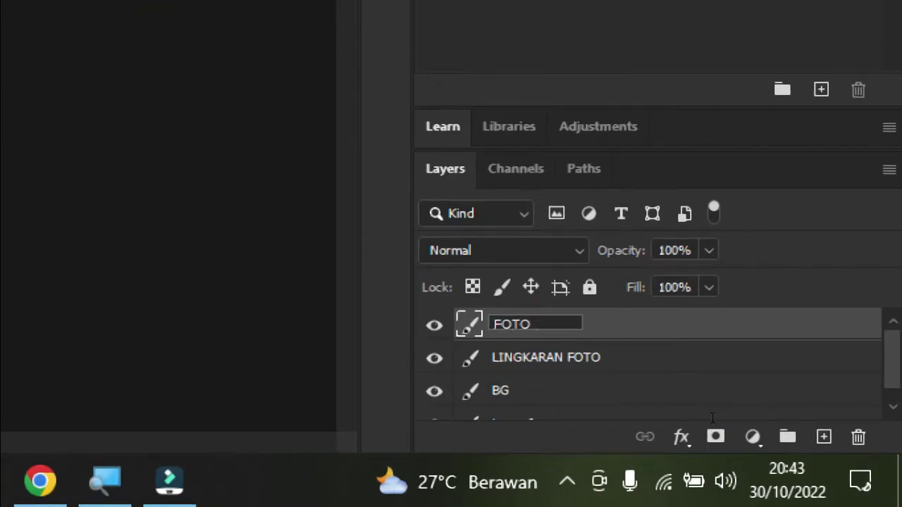
pyautogui.click(571, 382)
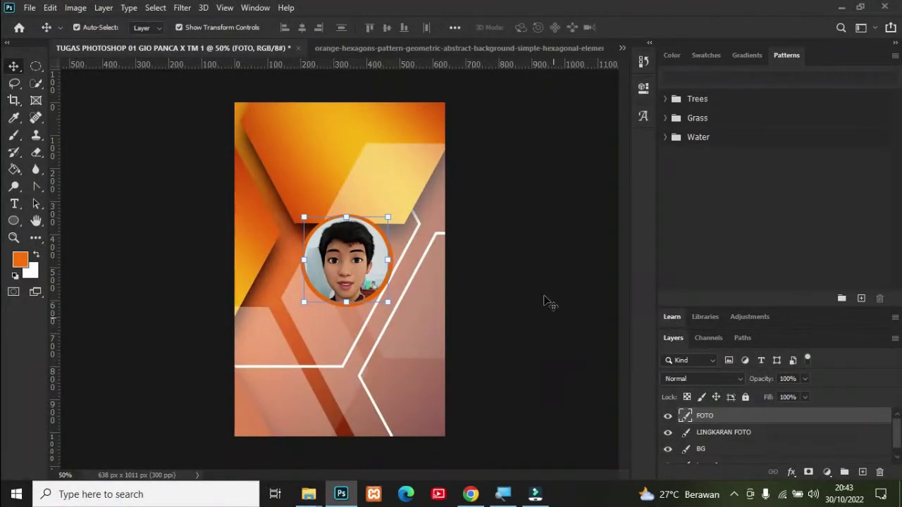
pyautogui.click(536, 286)
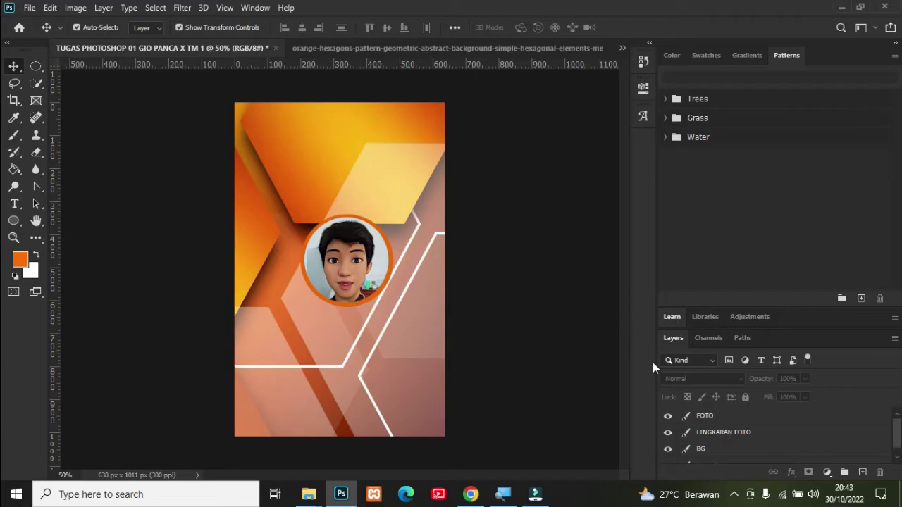
# Step: Open Logo SMK Tunas Harapan Pati.png and cut the whole logo to the clipboard
pyautogui.click(31, 8)
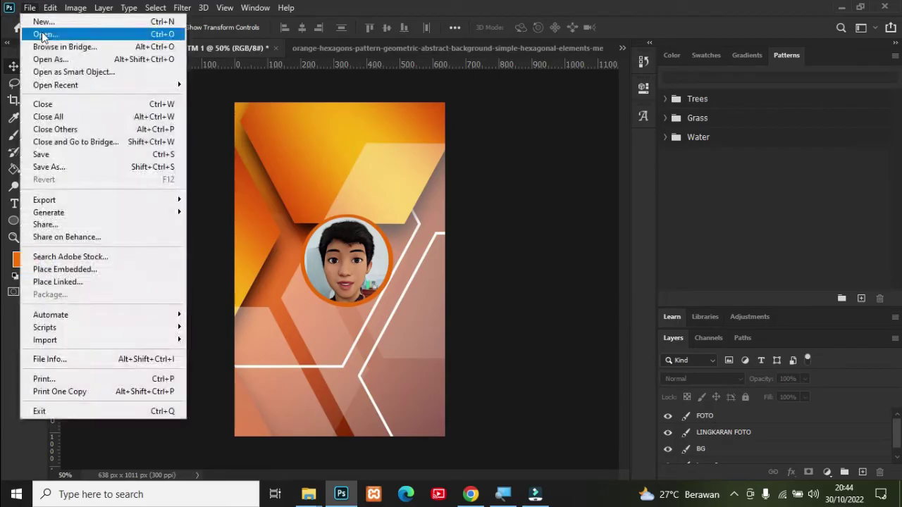
pyautogui.click(42, 33)
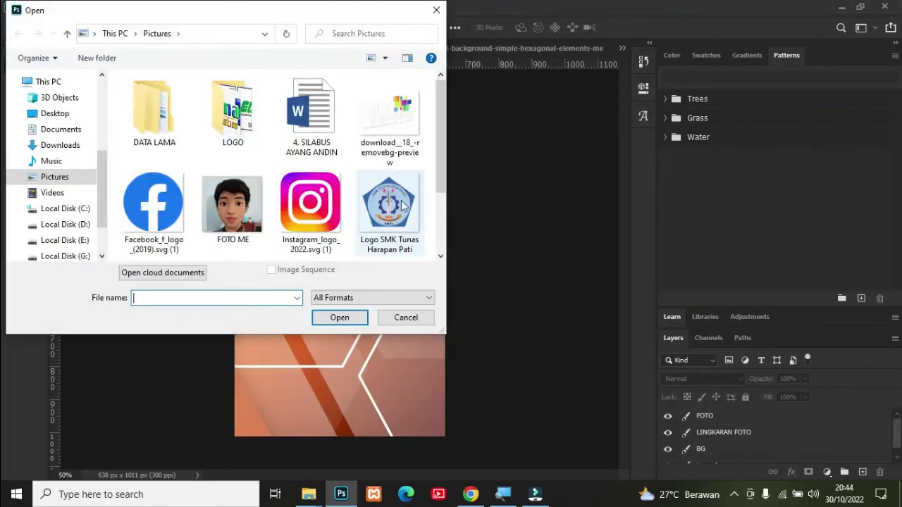
pyautogui.doubleClick(400, 205)
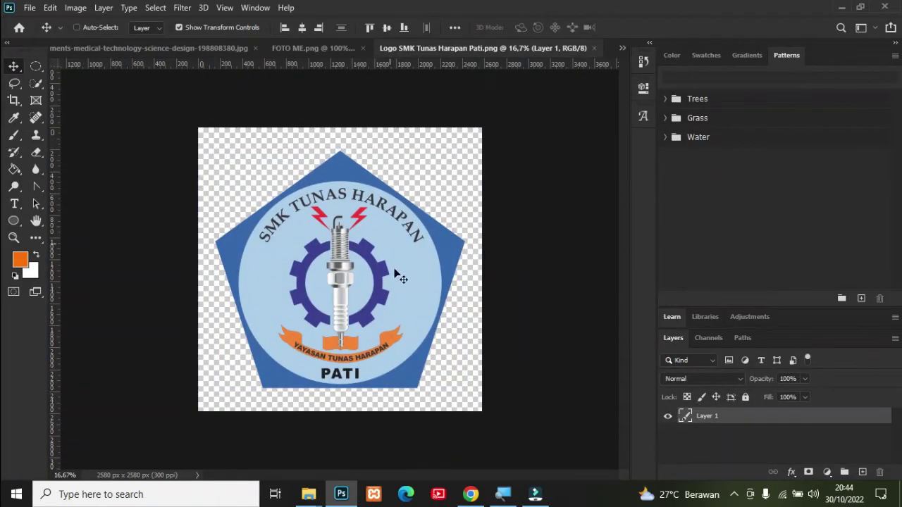
pyautogui.hotkey('ctrl', 'x')
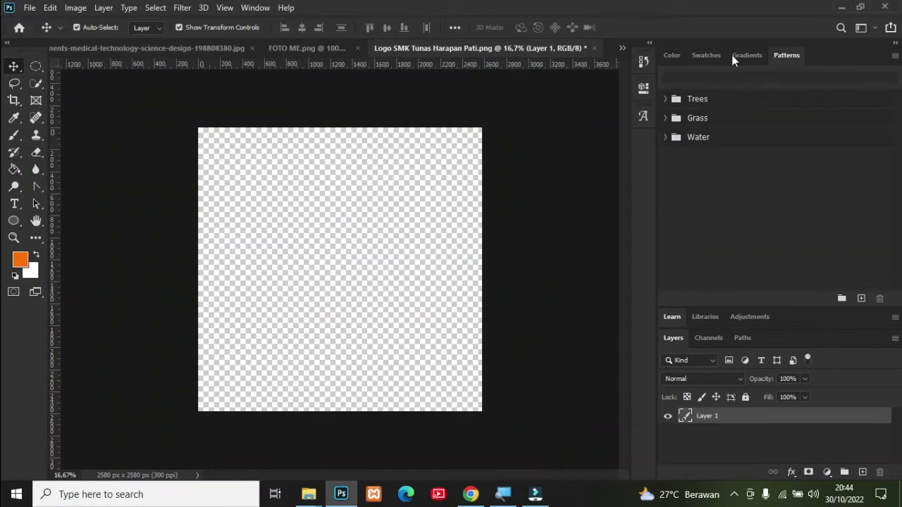
# Step: Switch back to the TUGAS PHOTOSHOP 01 ID card document
pyautogui.click(622, 48)
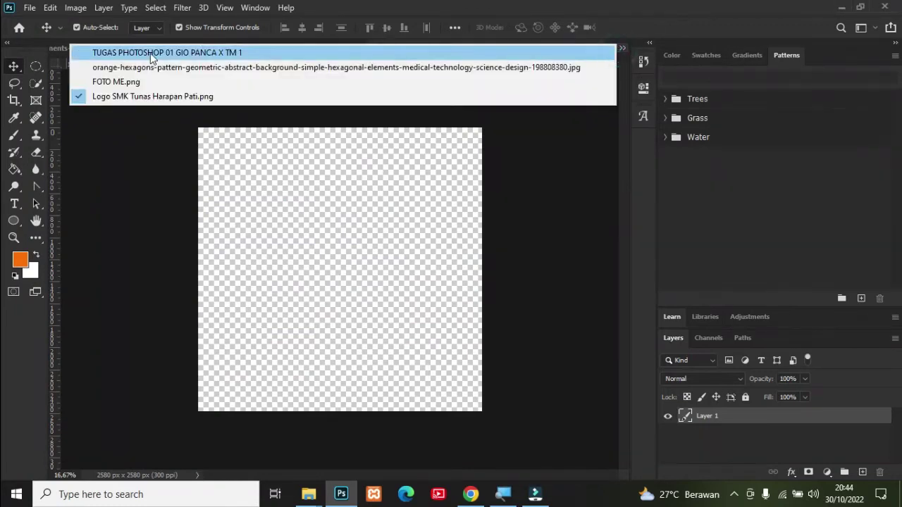
pyautogui.click(524, 165)
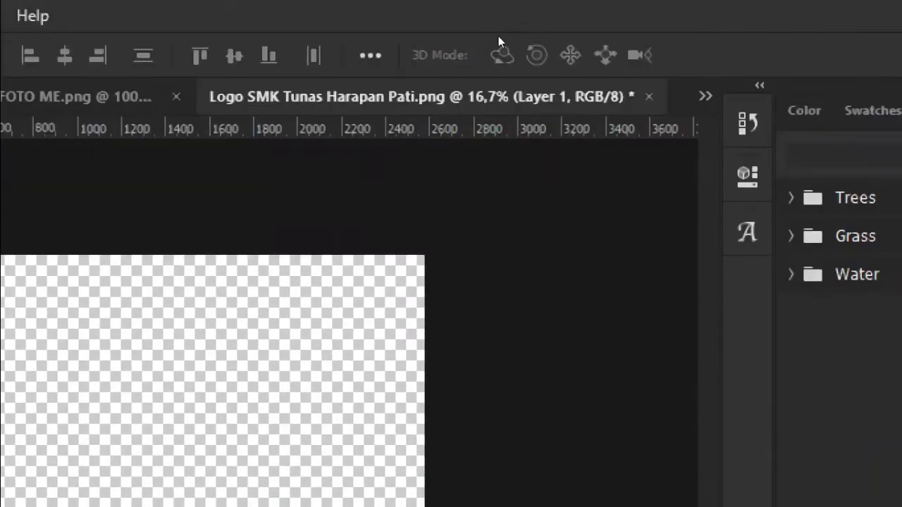
pyautogui.click(625, 46)
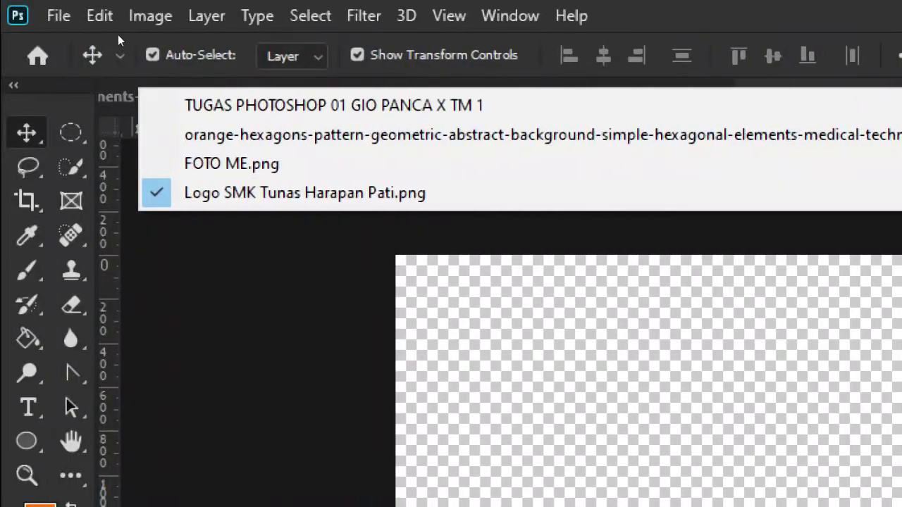
pyautogui.click(145, 105)
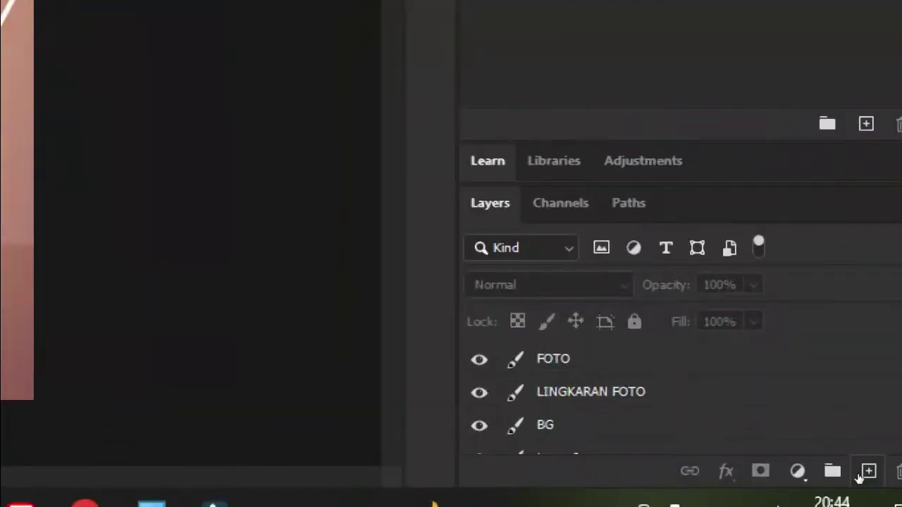
# Step: Paste the school logo onto a new layer, shrink it to about 4% and place it top-left
pyautogui.click(861, 472)
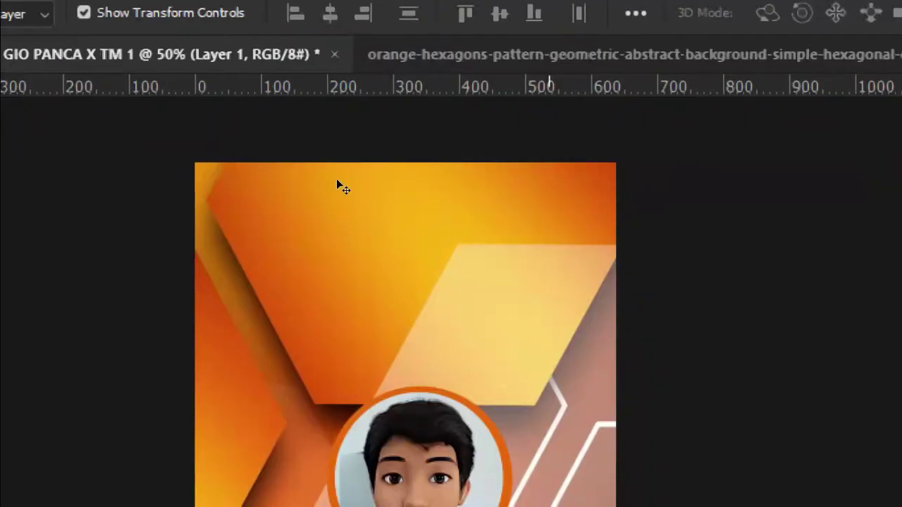
pyautogui.hotkey('ctrl', 'v')
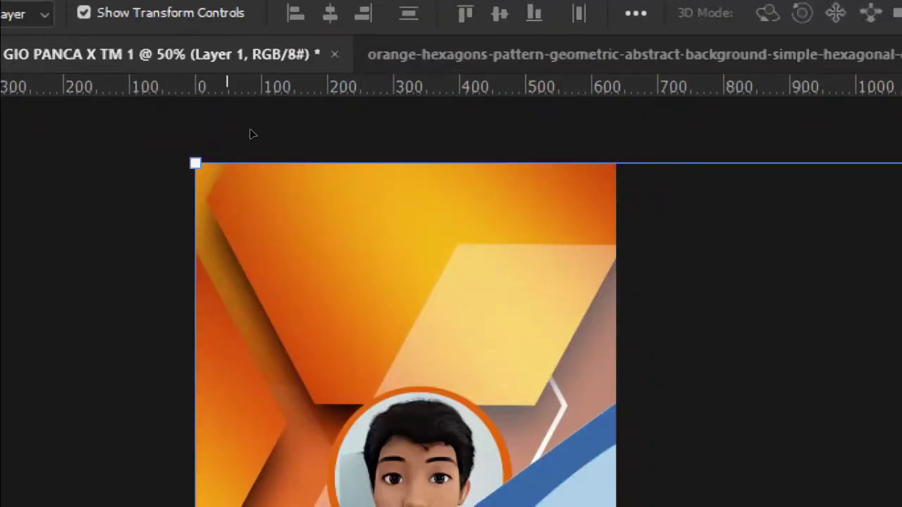
pyautogui.moveTo(232, 98); pyautogui.dragTo(316, 178)
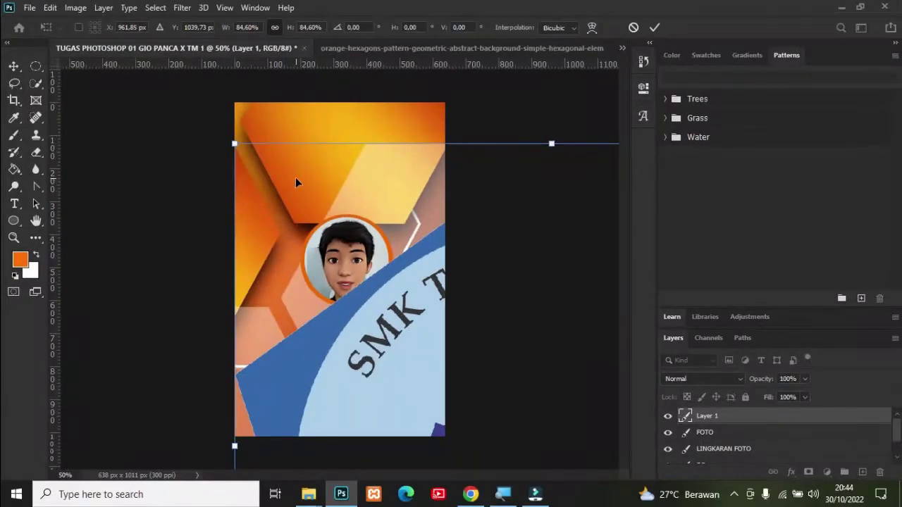
pyautogui.moveTo(239, 148); pyautogui.dragTo(434, 286)
pyautogui.moveTo(445, 334); pyautogui.dragTo(396, 296)
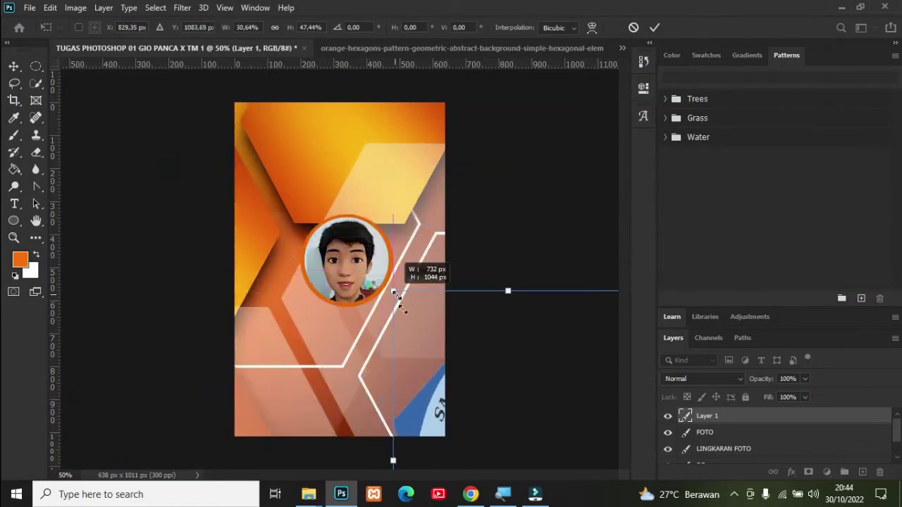
pyautogui.moveTo(422, 378); pyautogui.dragTo(261, 131)
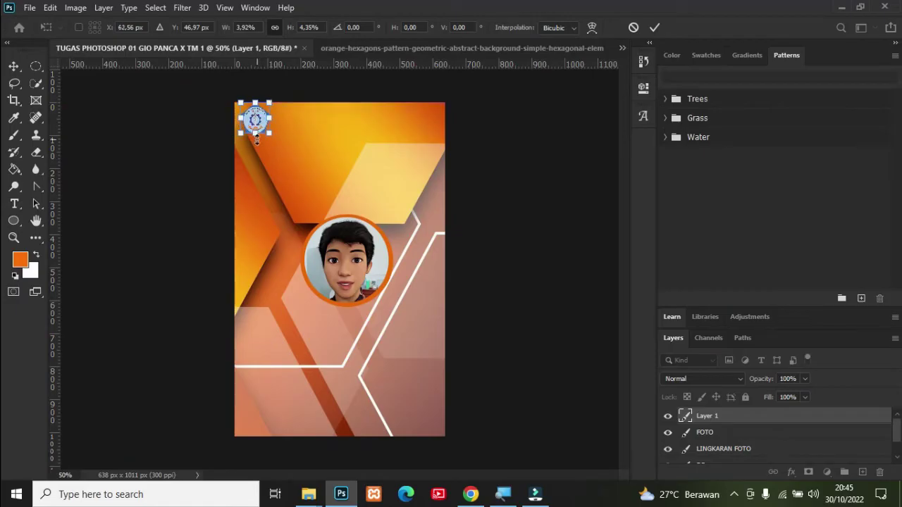
pyautogui.hotkey('shift', 'Down')
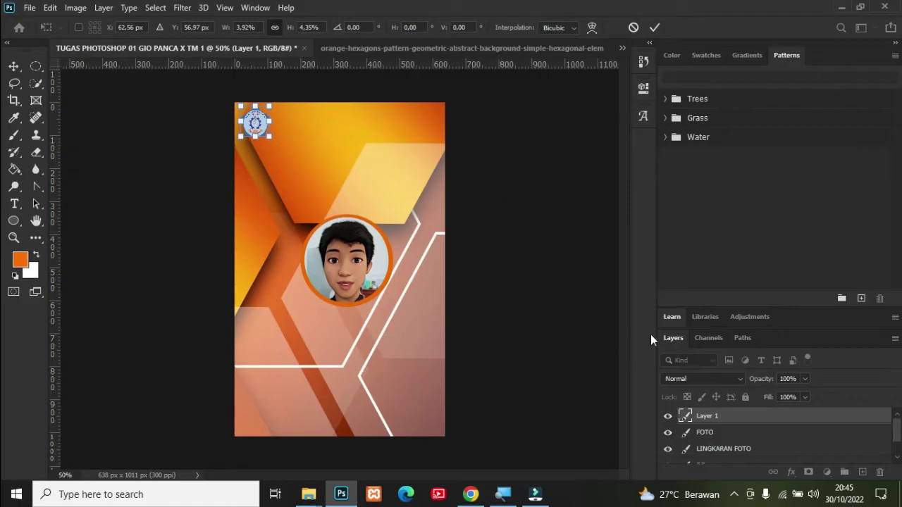
pyautogui.click(515, 266)
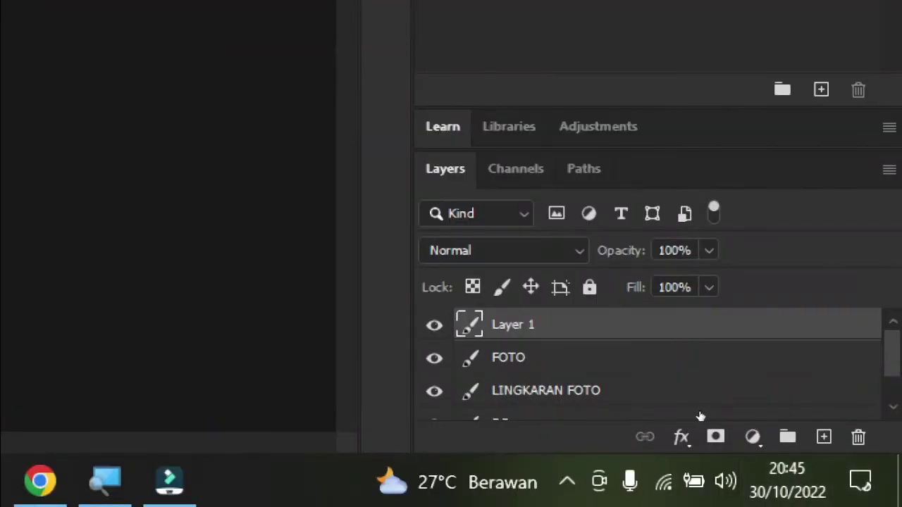
# Step: Rename the logo's Layer 1 to LOGO SMKTH
pyautogui.doubleClick(514, 325)
pyautogui.write('LO')
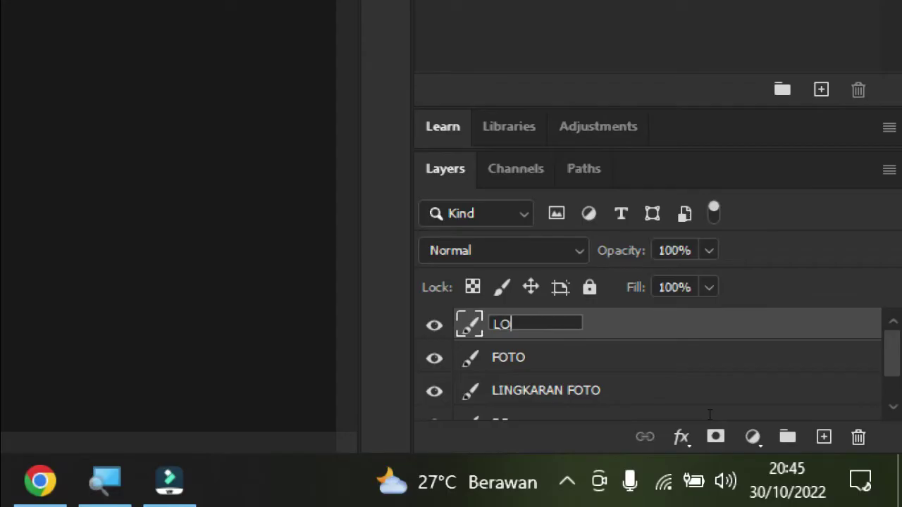
pyautogui.write('GO SMKTH')
pyautogui.click(772, 421)
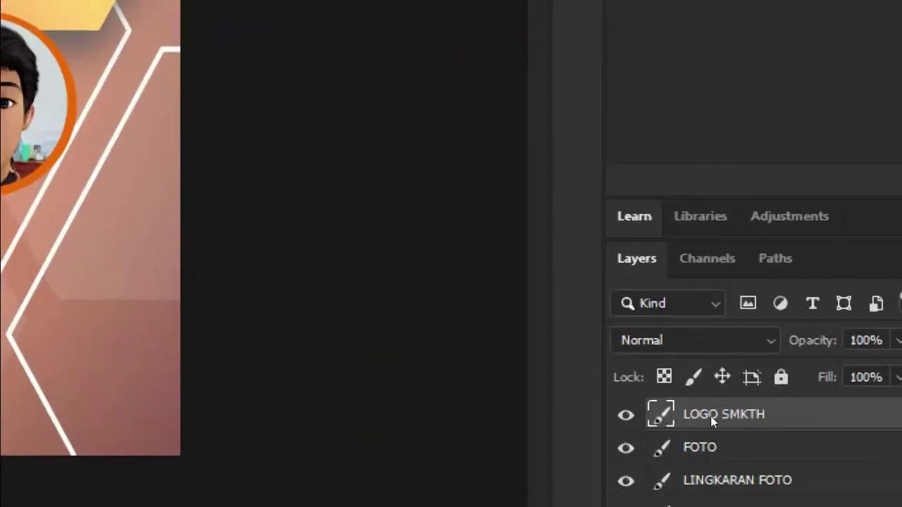
pyautogui.rightClick(711, 421)
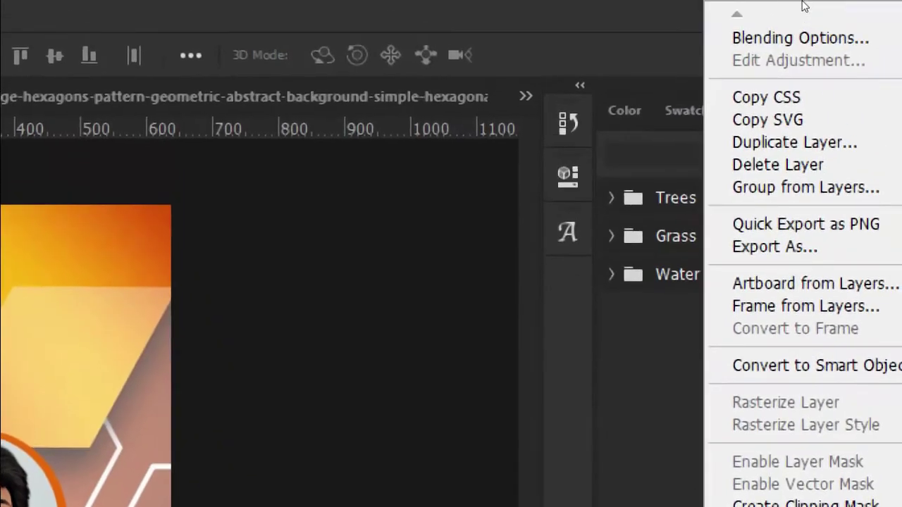
# Step: Give the LOGO SMKTH layer Inner Glow and Drop Shadow effects through Blending Options
pyautogui.click(777, 28)
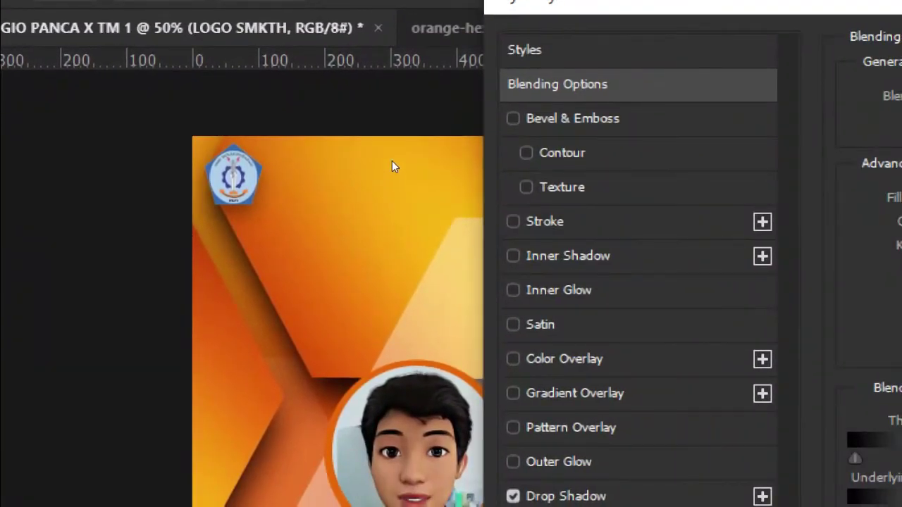
pyautogui.click(513, 256)
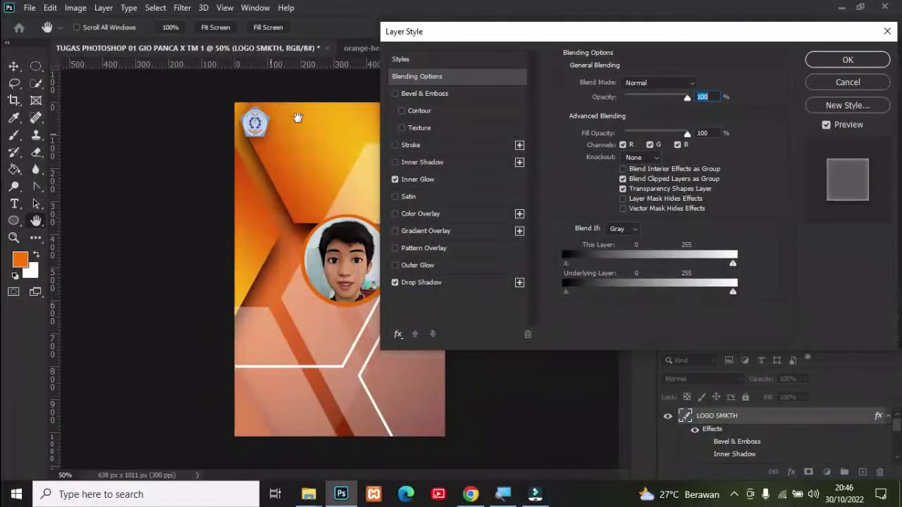
pyautogui.click(835, 60)
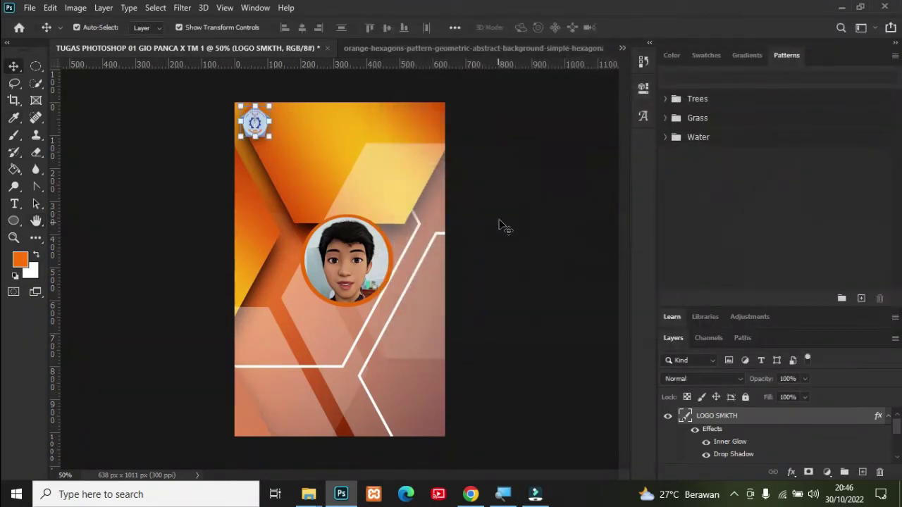
pyautogui.click(500, 220)
pyautogui.click(744, 421)
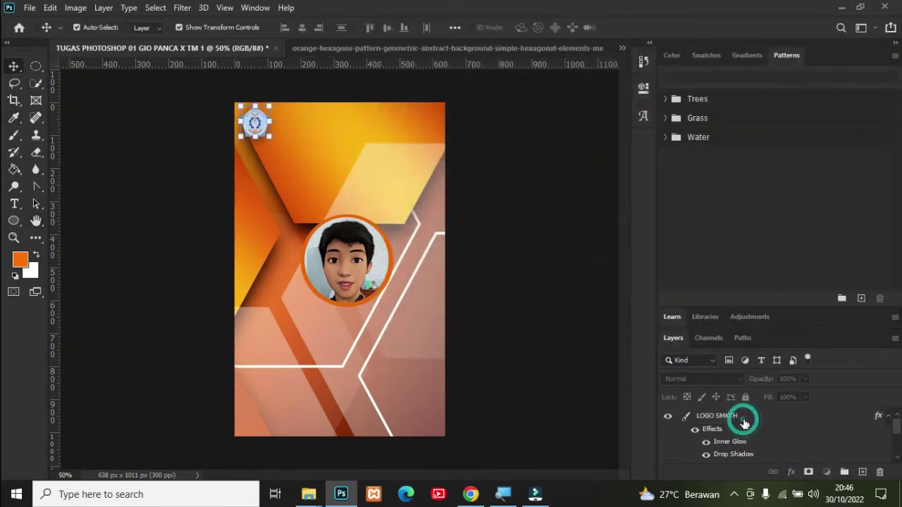
pyautogui.click(124, 192)
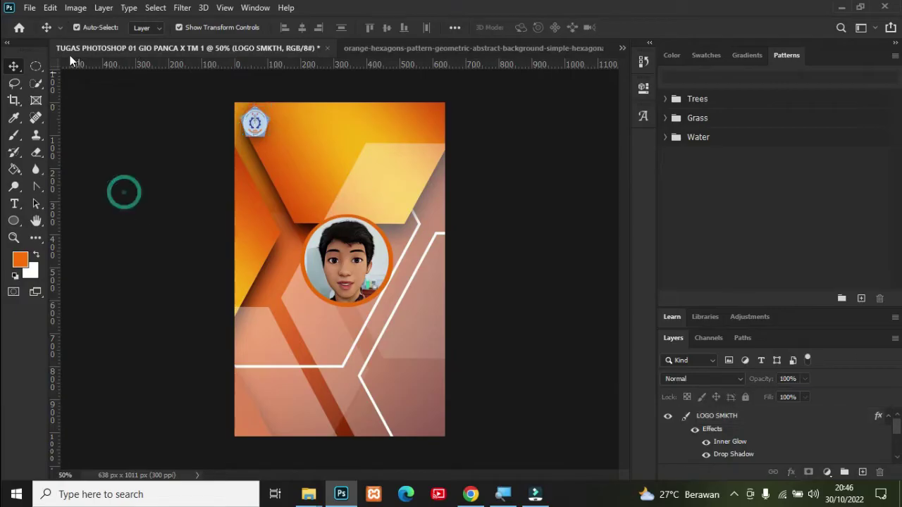
pyautogui.click(30, 8)
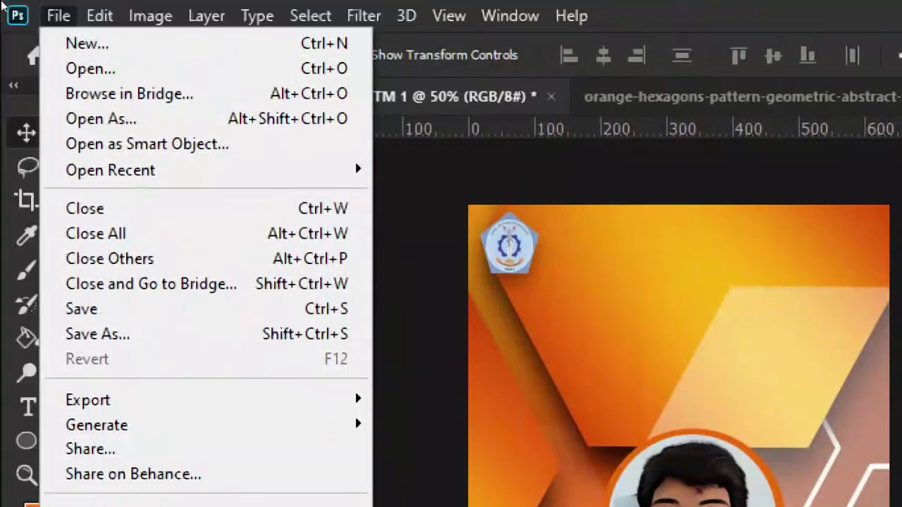
# Step: Open download__18_-removebg-preview.png and cut out its SMK slogan logo
pyautogui.click(39, 25)
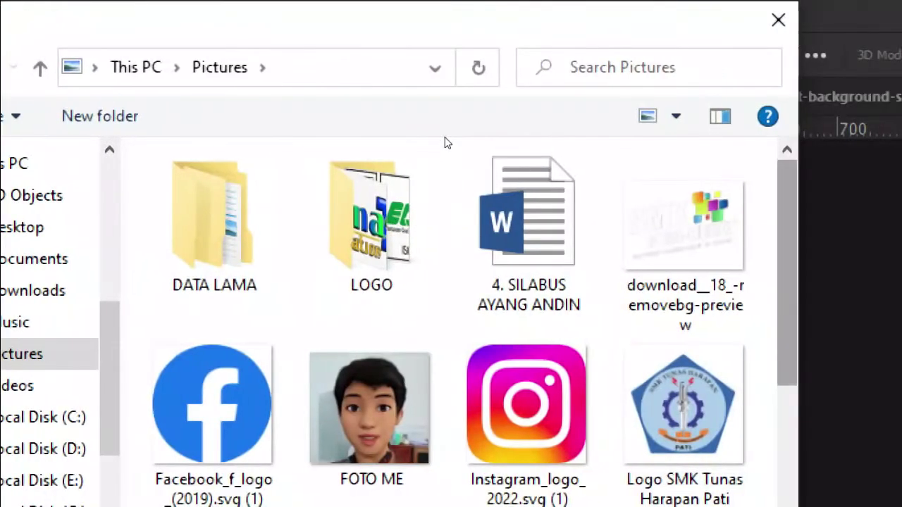
pyautogui.scroll(-3, 443, 152)
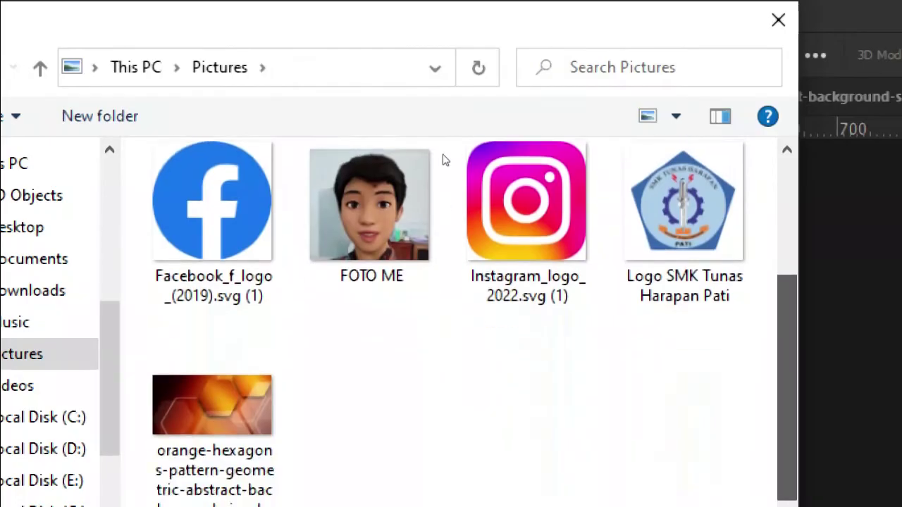
pyautogui.scroll(3, 442, 157)
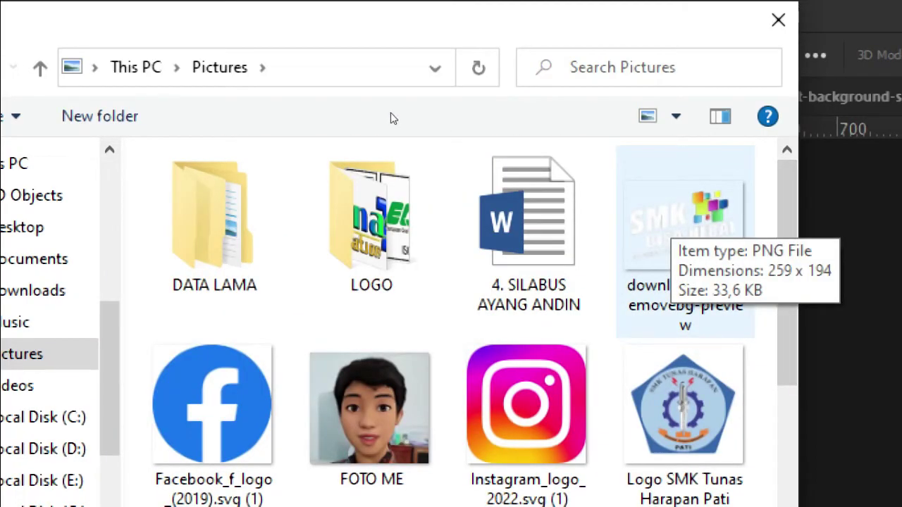
pyautogui.doubleClick(684, 241)
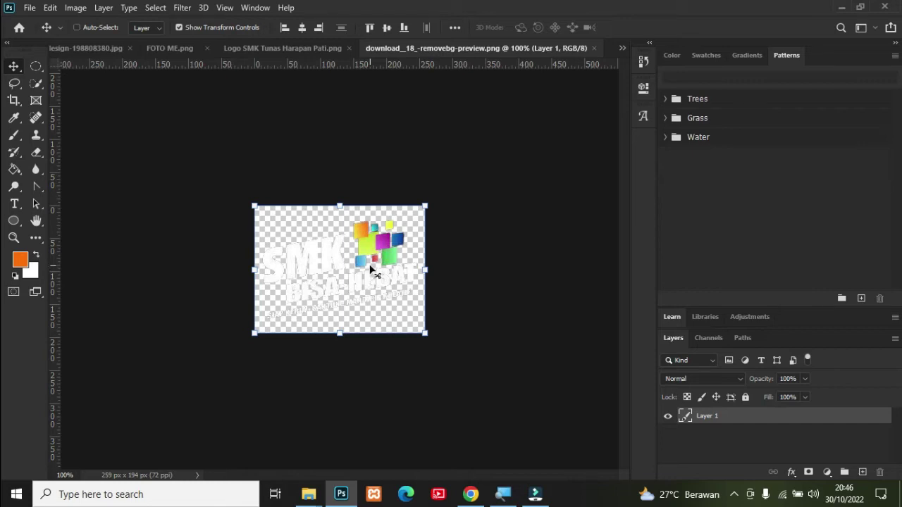
pyautogui.press('Delete')
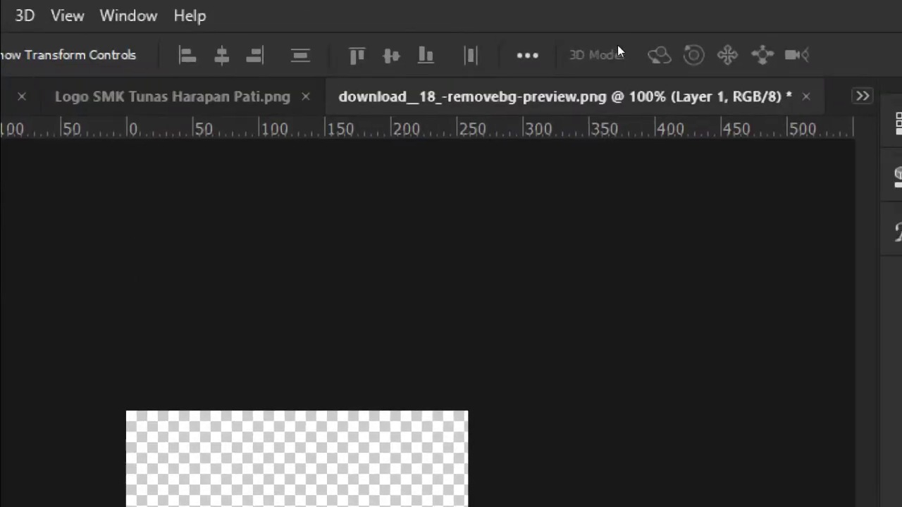
# Step: Return to the TUGAS PHOTOSHOP 01 document with the LOGO SMKTH layer selected
pyautogui.click(876, 97)
pyautogui.click(148, 107)
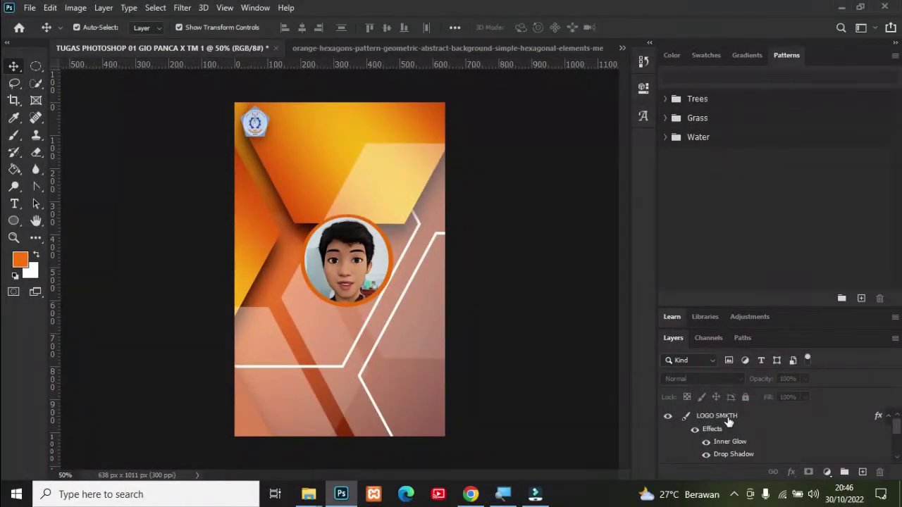
pyautogui.click(729, 418)
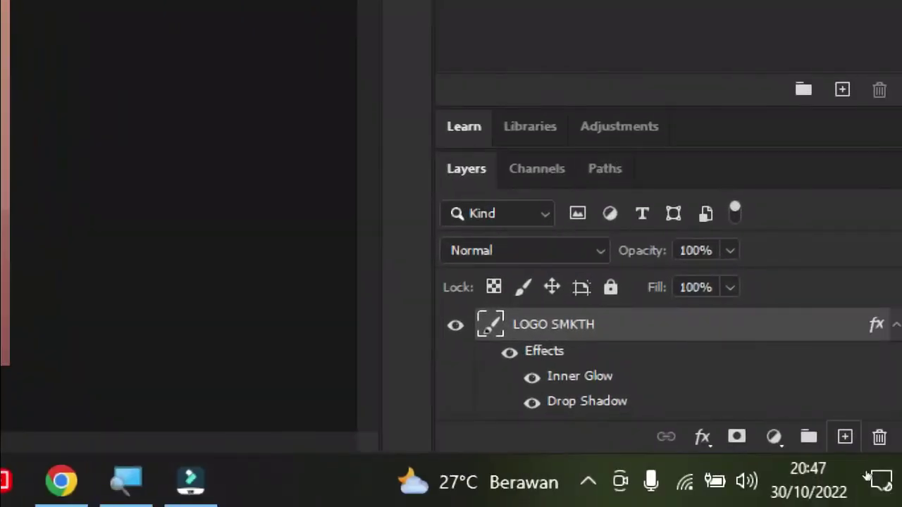
# Step: Paste the SMK BISA HEBAT logo on a new layer, shrunk into the card's top-right corner
pyautogui.click(845, 437)
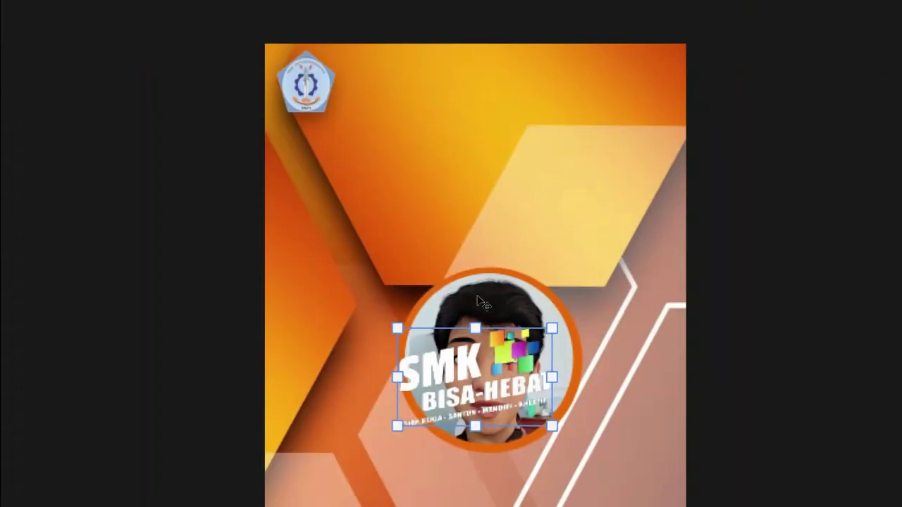
pyautogui.moveTo(552, 328); pyautogui.dragTo(635, 80)
pyautogui.moveTo(433, 129); pyautogui.dragTo(435, 131)
pyautogui.click(619, 250)
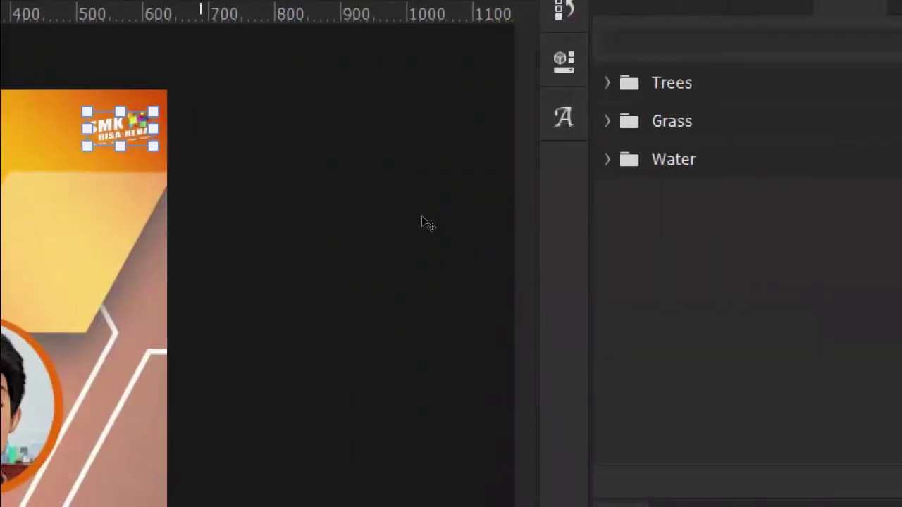
pyautogui.click(901, 318)
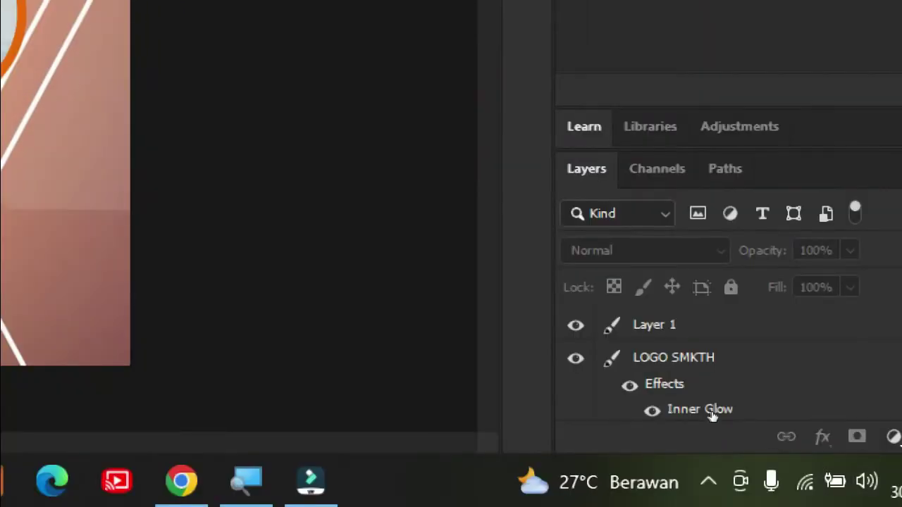
# Step: Rename the new logo layer to LOGO SMK BISA HEBAT
pyautogui.click(711, 414)
pyautogui.doubleClick(654, 324)
pyautogui.press('BackSpace')
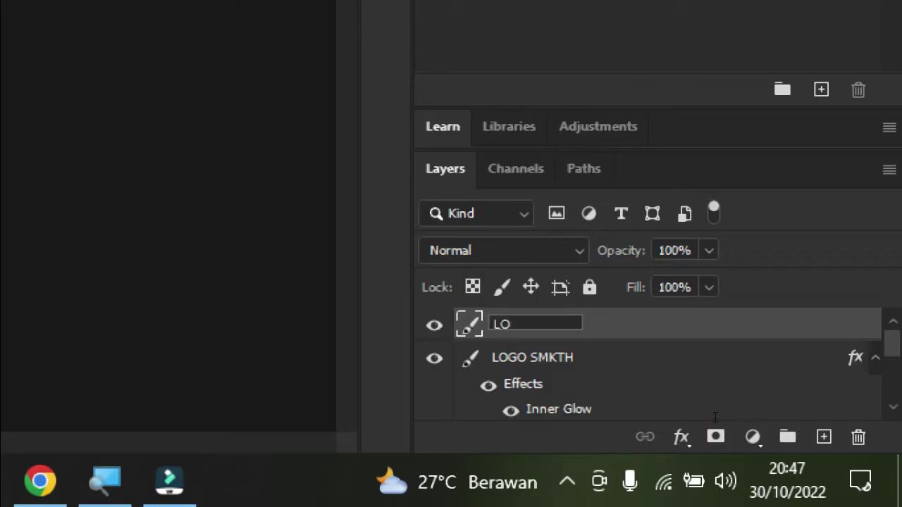
pyautogui.write('LOGO SMK')
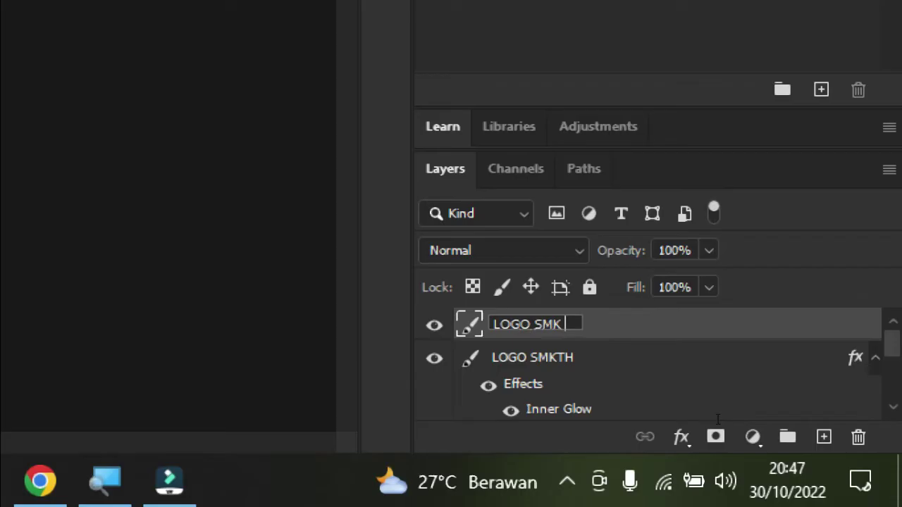
pyautogui.write(' BISA')
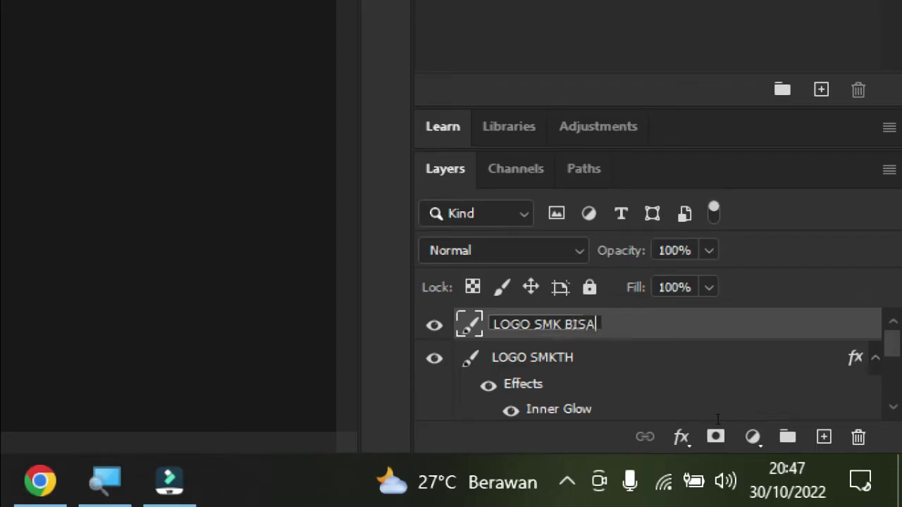
pyautogui.write(' HEBAT')
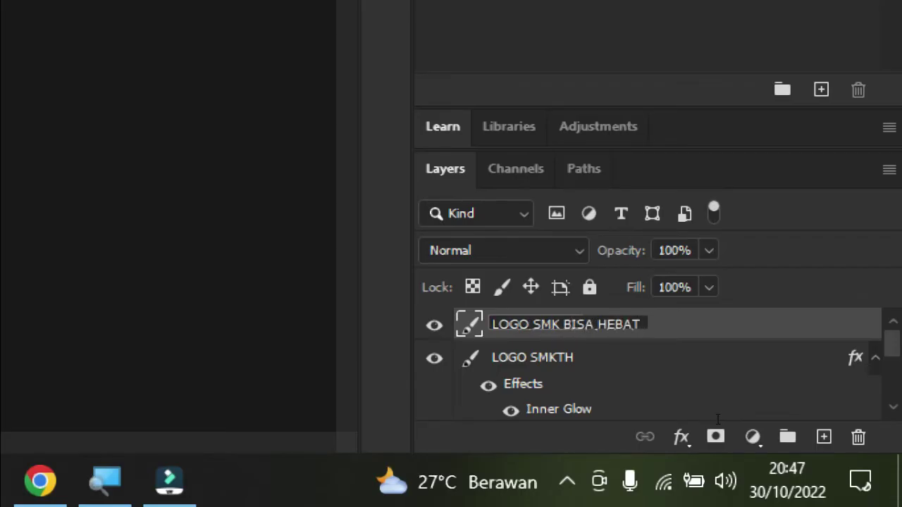
pyautogui.click(573, 407)
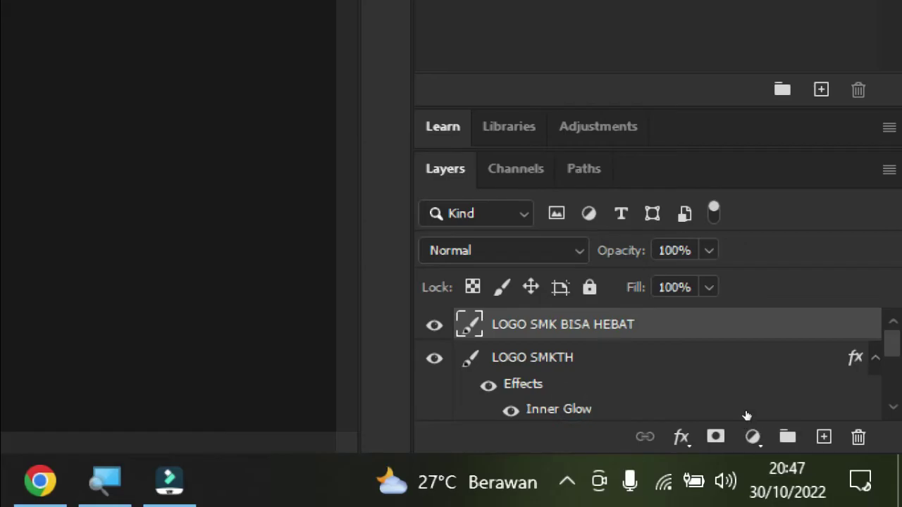
# Step: Apply Inner Glow and Drop Shadow effects to the LOGO SMK BISA HEBAT layer
pyautogui.rightClick(597, 326)
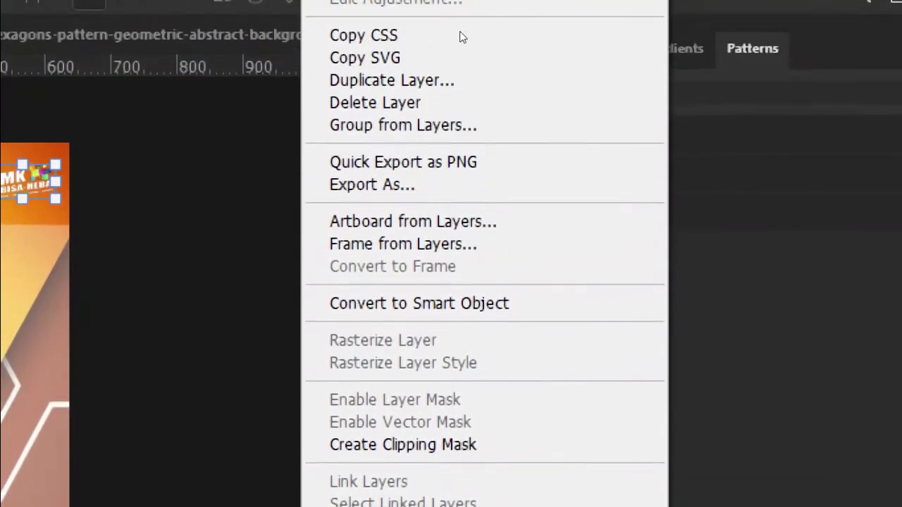
pyautogui.click(584, 22)
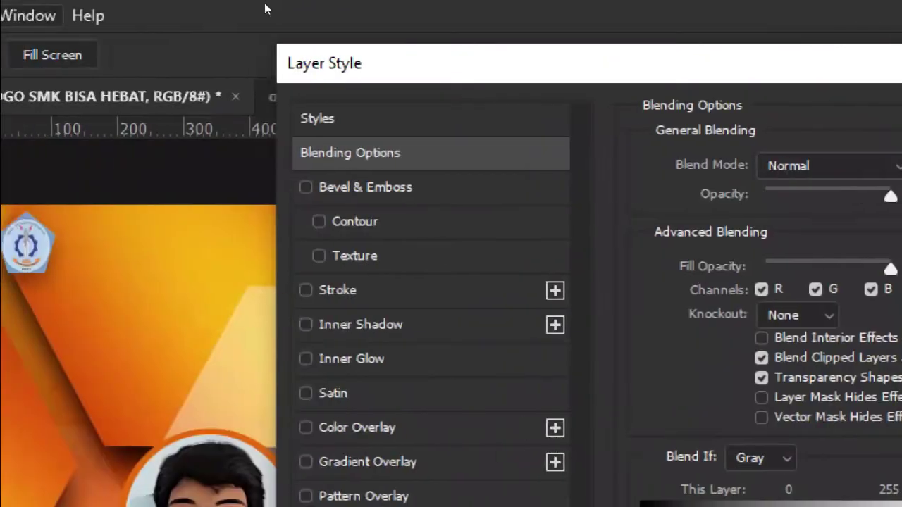
pyautogui.moveTo(310, 23); pyautogui.dragTo(557, 45)
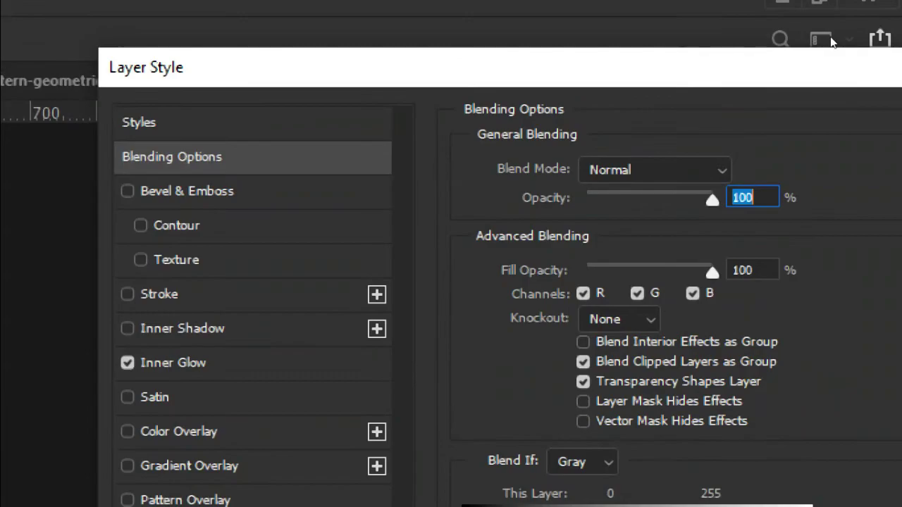
pyautogui.moveTo(830, 39); pyautogui.dragTo(522, 52)
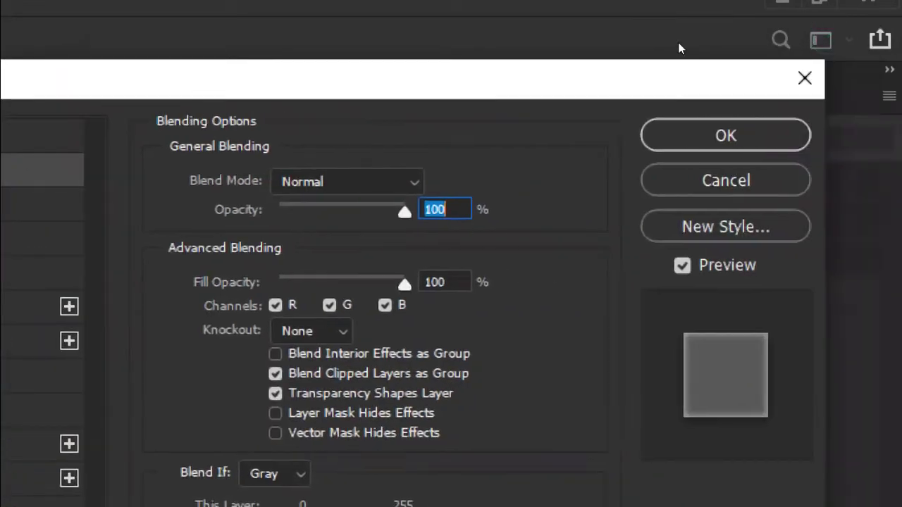
pyautogui.click(814, 78)
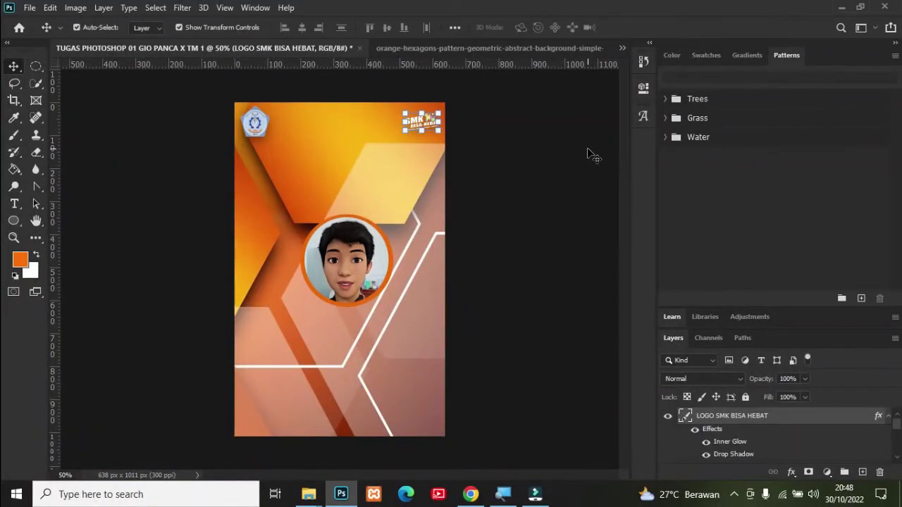
# Step: Draw a text box near the card's top between the logos and enter the title SISWA
pyautogui.click(547, 175)
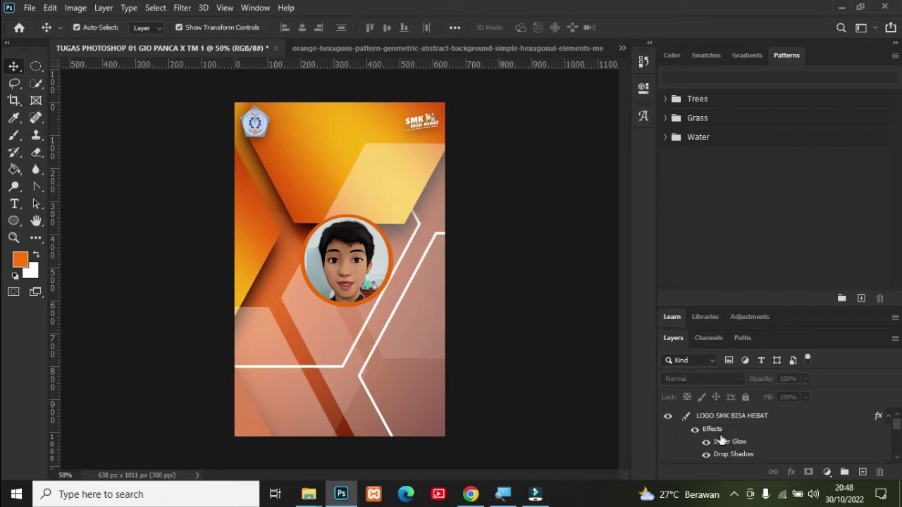
pyautogui.click(739, 417)
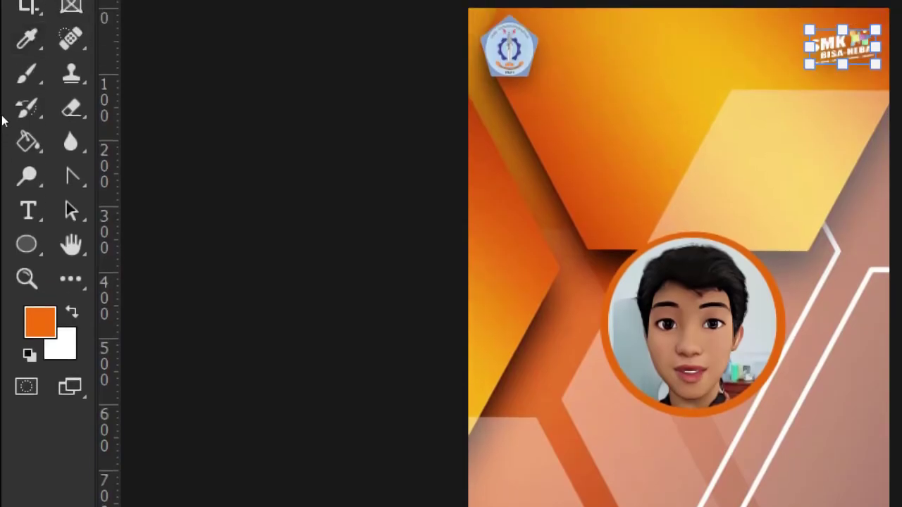
pyautogui.click(15, 210)
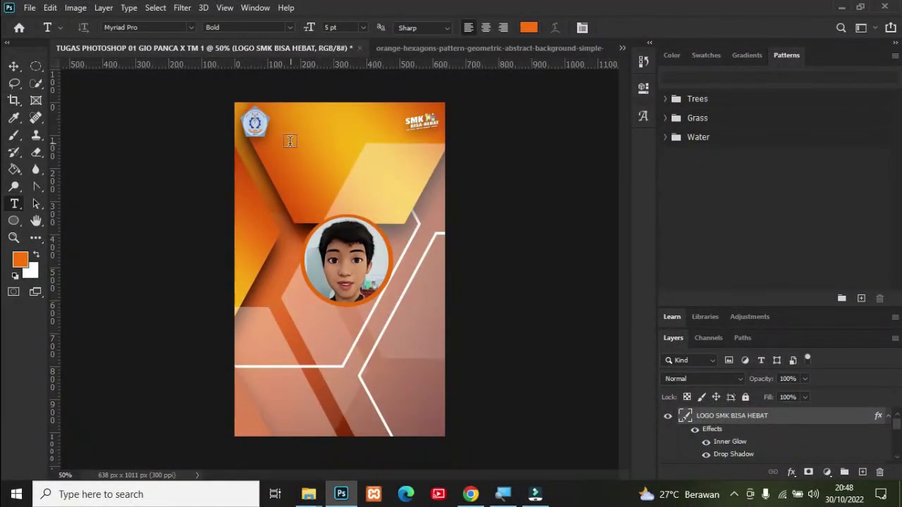
pyautogui.moveTo(289, 144); pyautogui.dragTo(403, 166)
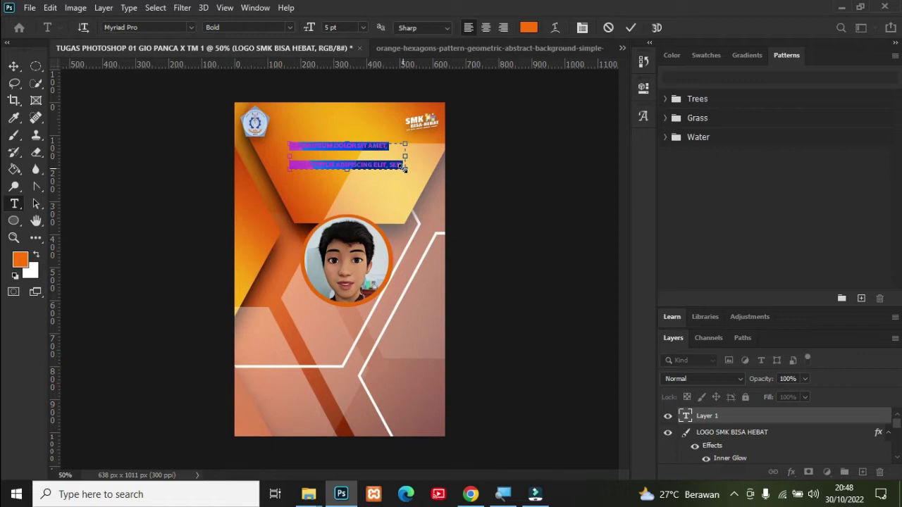
pyautogui.press('Delete')
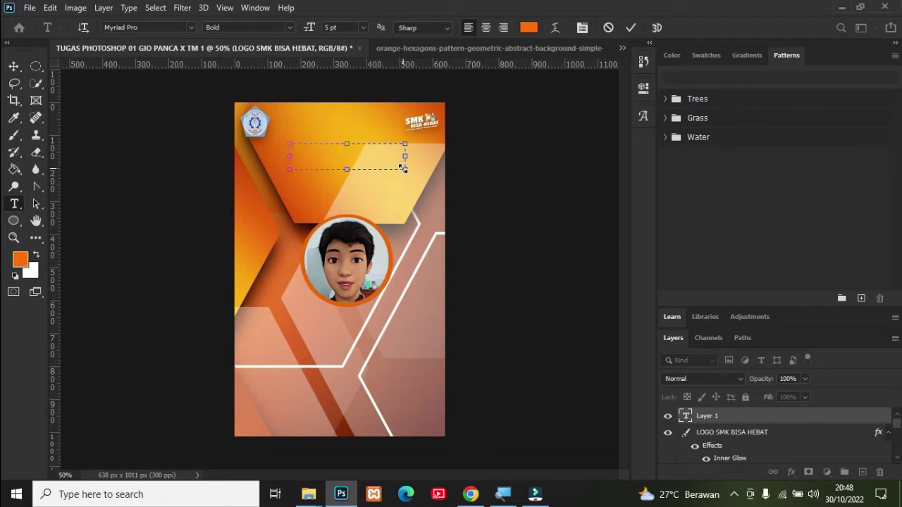
pyautogui.hotkey('ctrl', 'a')
# Step: Centre-align the SISWA title and set its size to 12 pt
pyautogui.click(480, 28)
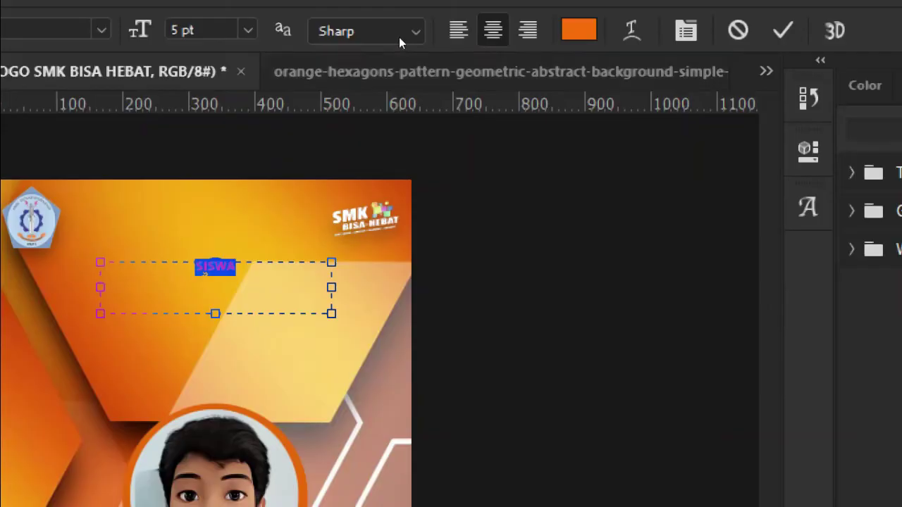
pyautogui.click(248, 29)
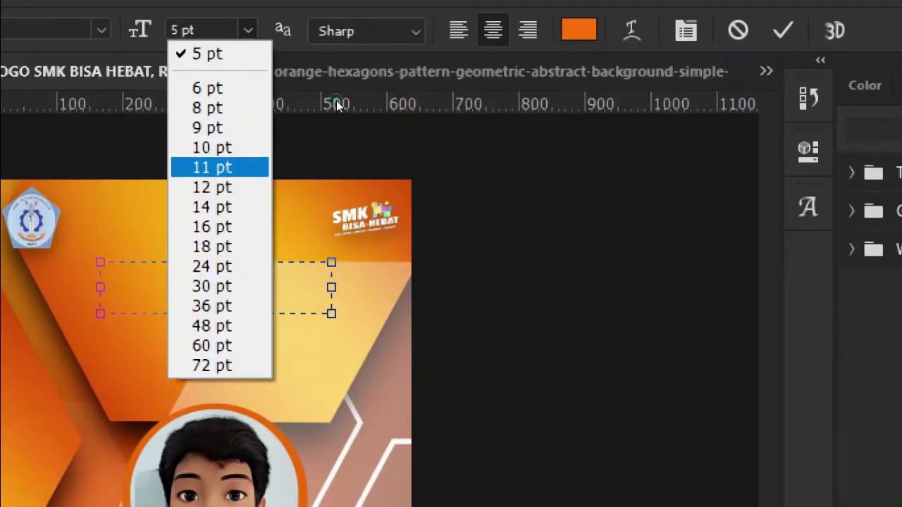
pyautogui.click(207, 167)
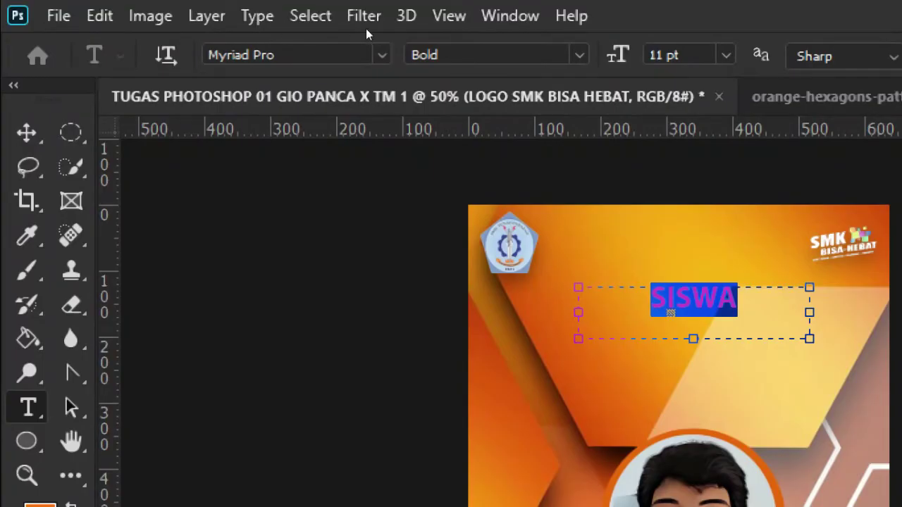
pyautogui.click(726, 55)
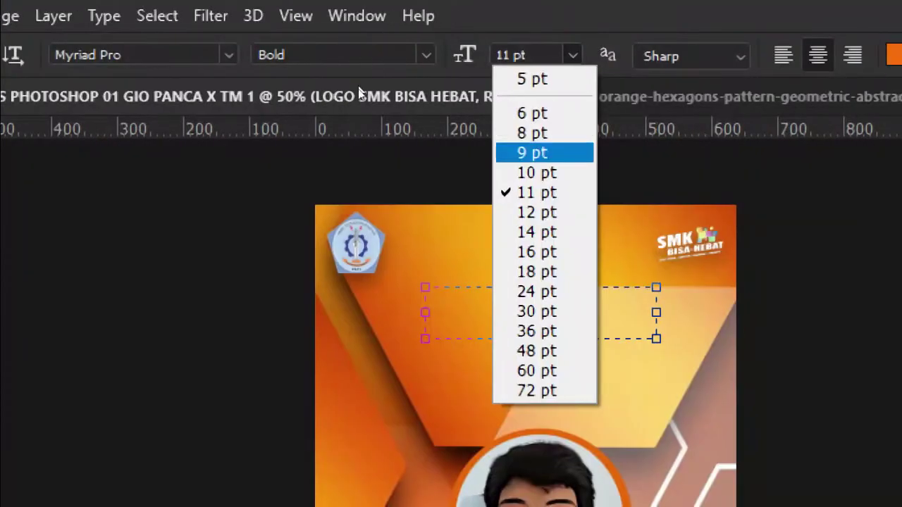
pyautogui.click(542, 212)
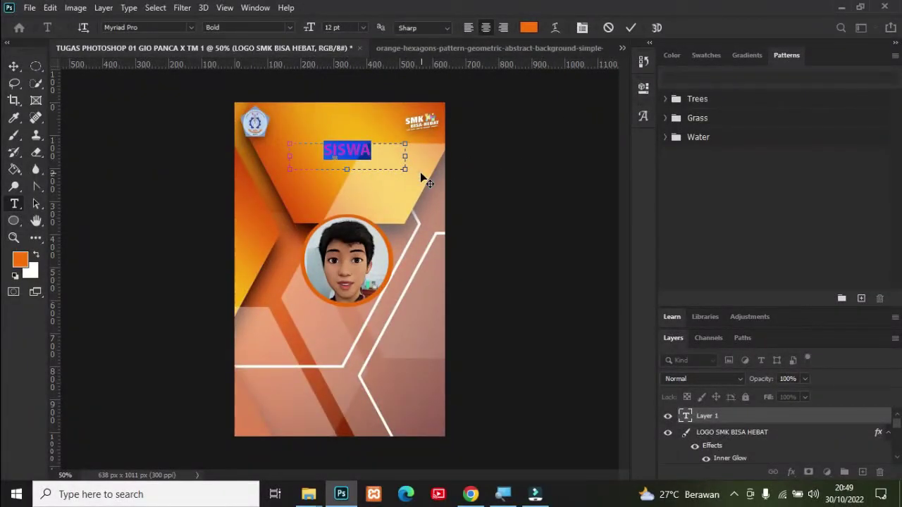
# Step: Change the SISWA title's text colour to pure white
pyautogui.click(704, 422)
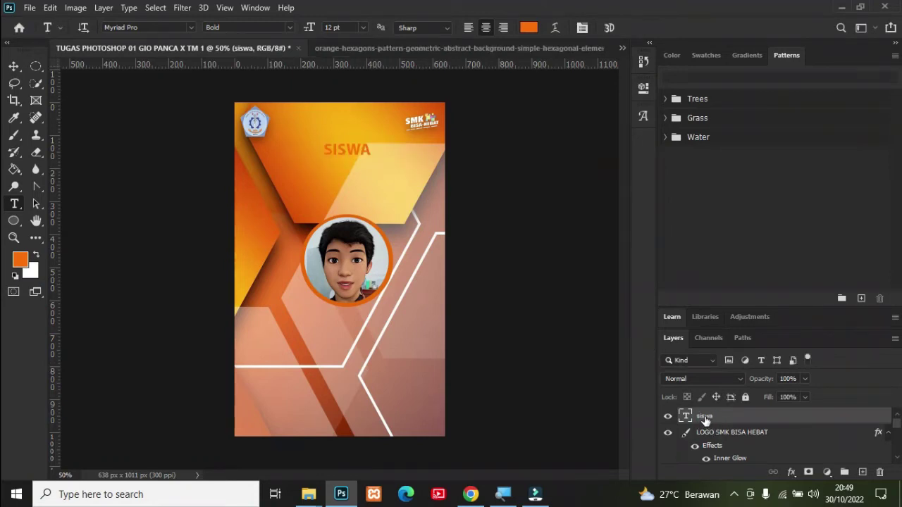
pyautogui.doubleClick(686, 416)
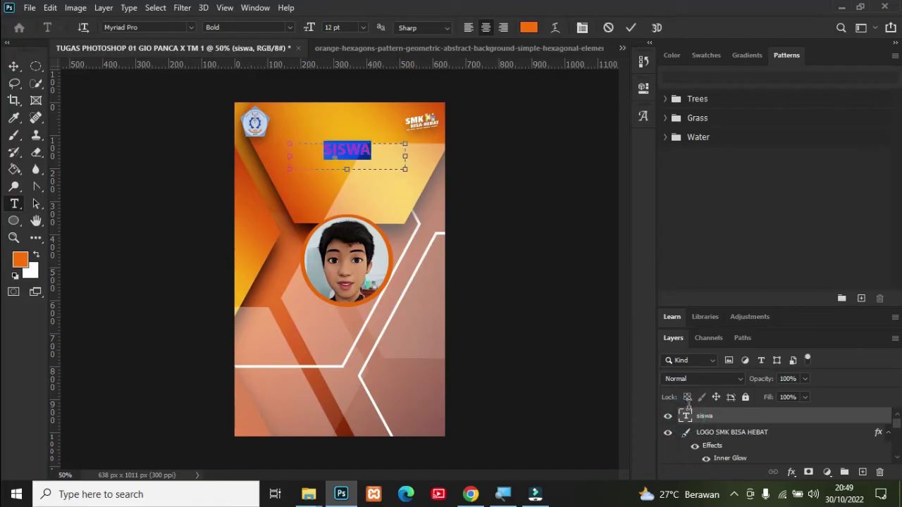
pyautogui.click(528, 28)
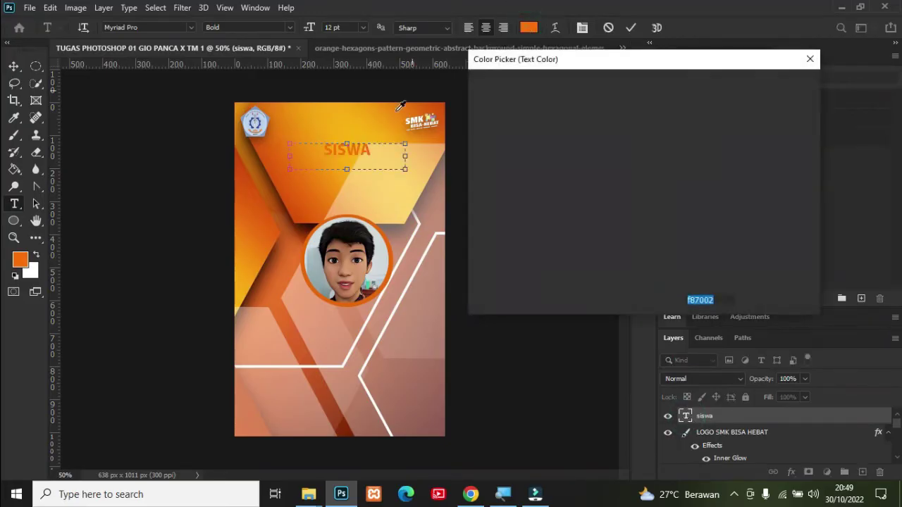
pyautogui.click(491, 107)
pyautogui.moveTo(454, 85); pyautogui.dragTo(455, 85)
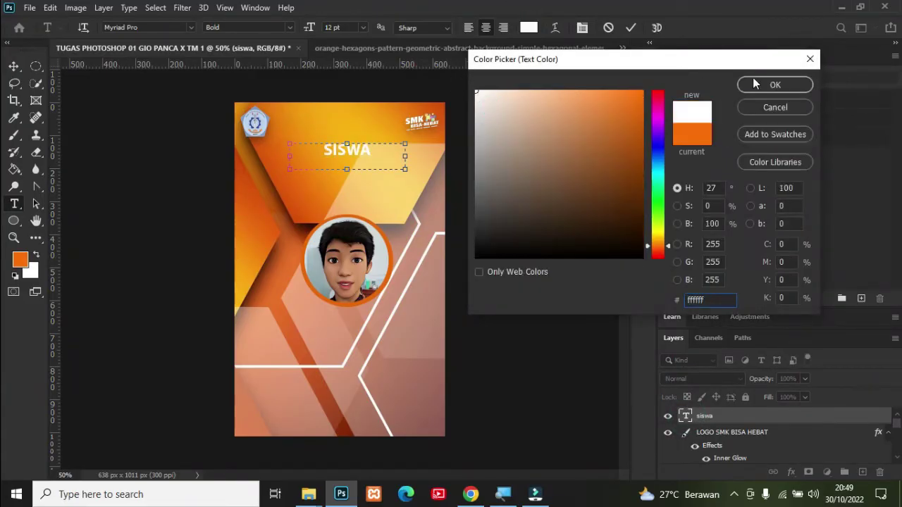
pyautogui.click(775, 84)
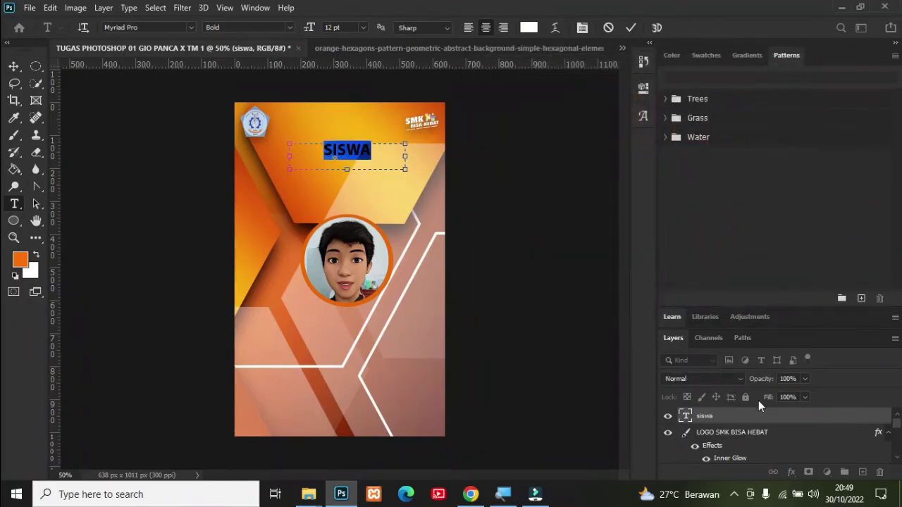
pyautogui.click(741, 417)
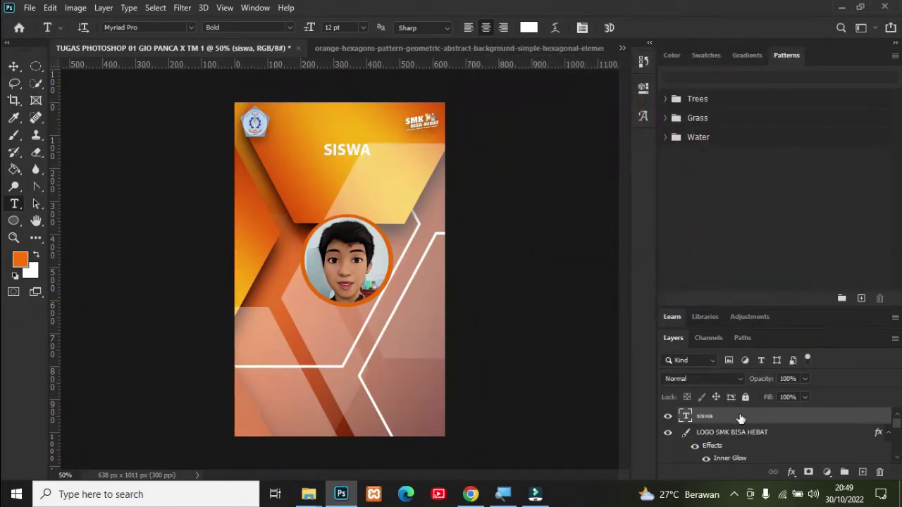
# Step: Give the SISWA layer Drop Shadow and Inner Glow styles, leaving Bevel & Emboss off
pyautogui.rightClick(736, 418)
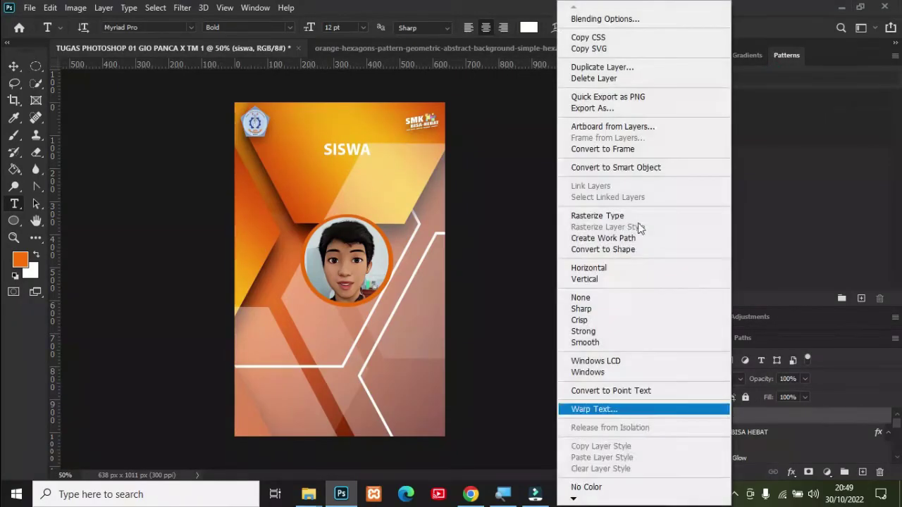
pyautogui.click(590, 18)
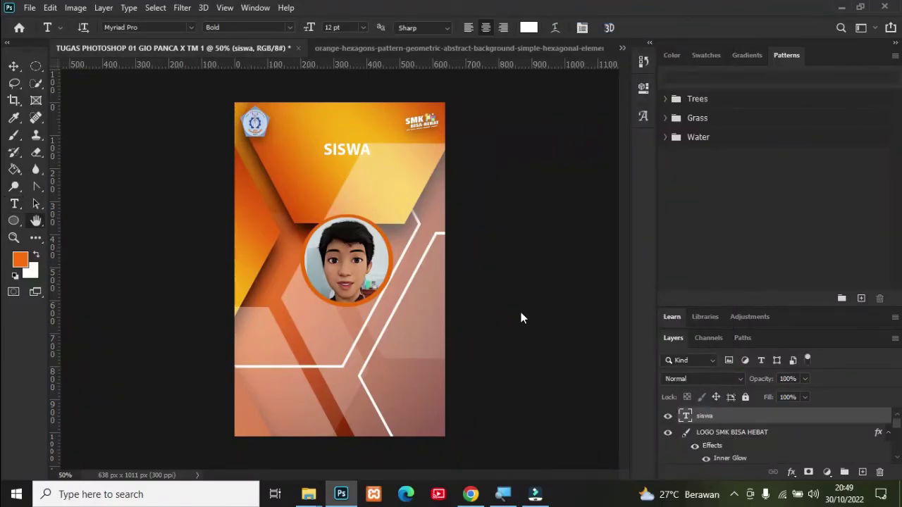
pyautogui.moveTo(476, 49); pyautogui.dragTo(576, 36)
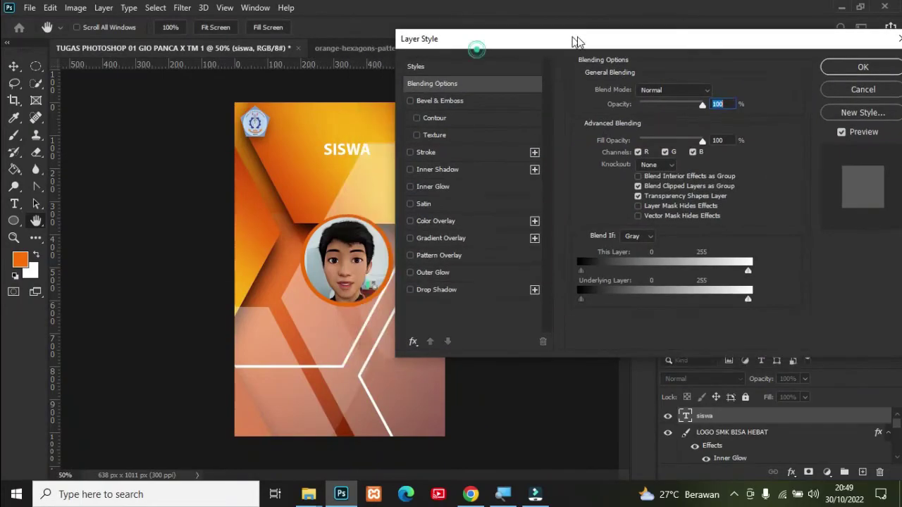
pyautogui.click(461, 285)
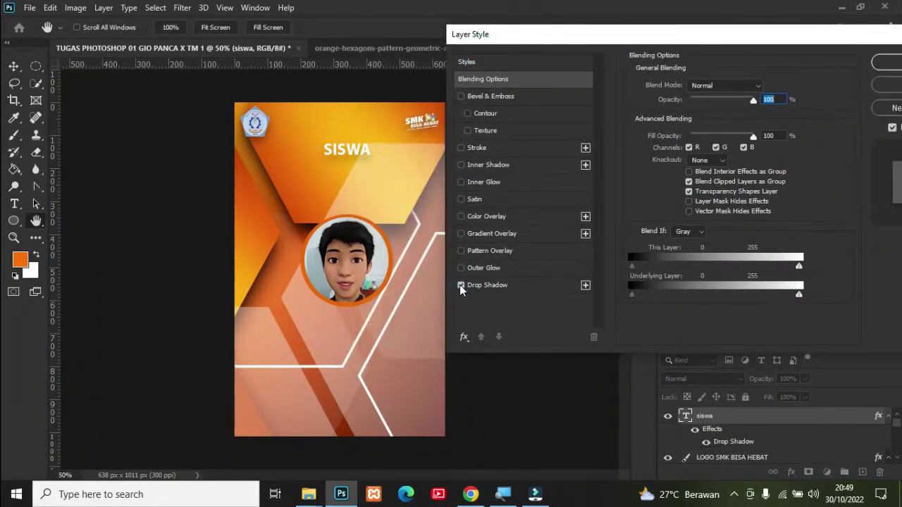
pyautogui.click(461, 165)
pyautogui.click(461, 165)
pyautogui.click(462, 183)
pyautogui.click(463, 184)
pyautogui.click(463, 183)
pyautogui.click(461, 96)
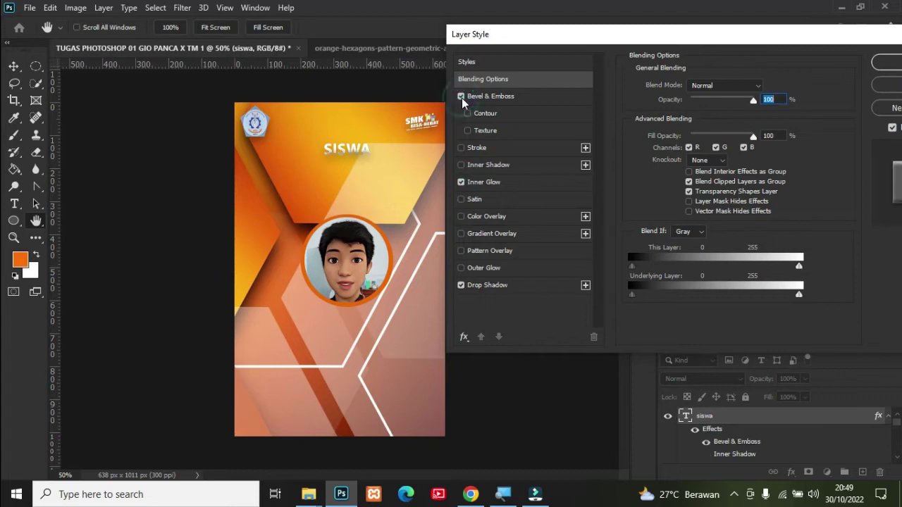
pyautogui.click(461, 97)
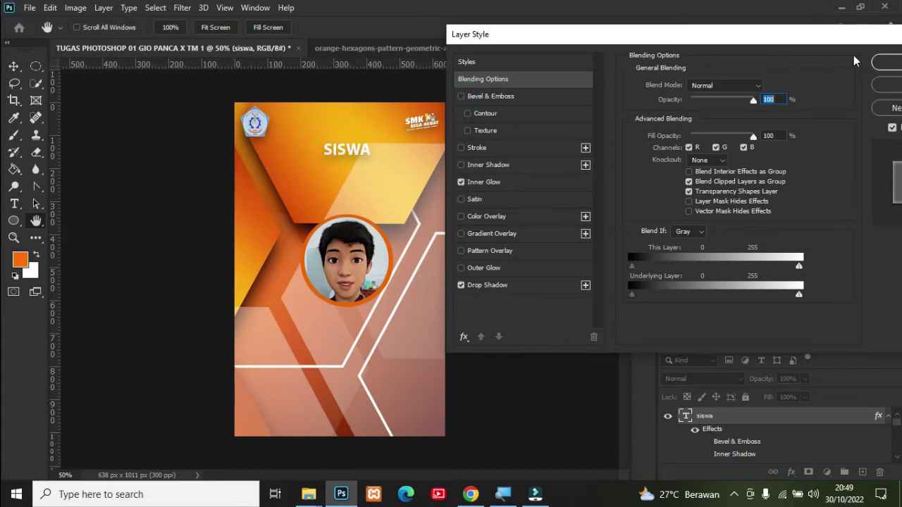
pyautogui.click(885, 62)
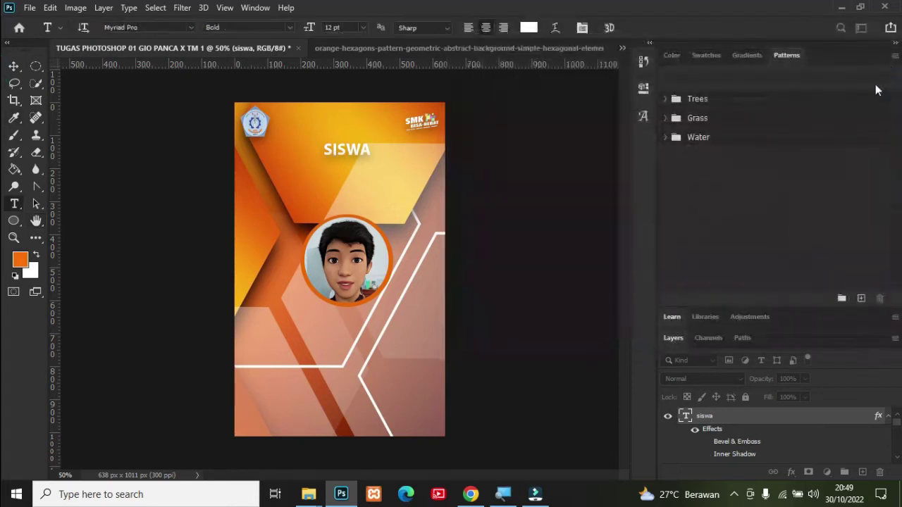
# Step: Duplicate the siswa layer and rename the copy TEKNIK PEMESINAN
pyautogui.rightClick(723, 417)
pyautogui.click(751, 66)
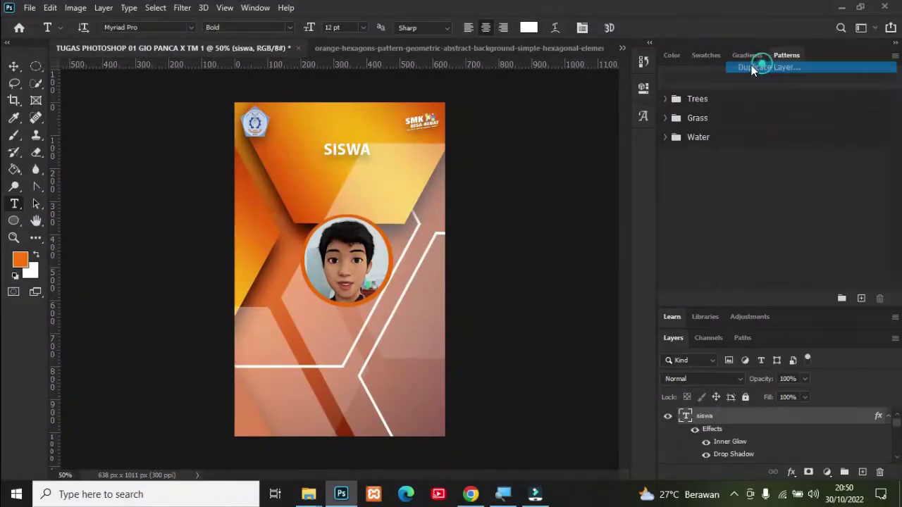
pyautogui.click(559, 127)
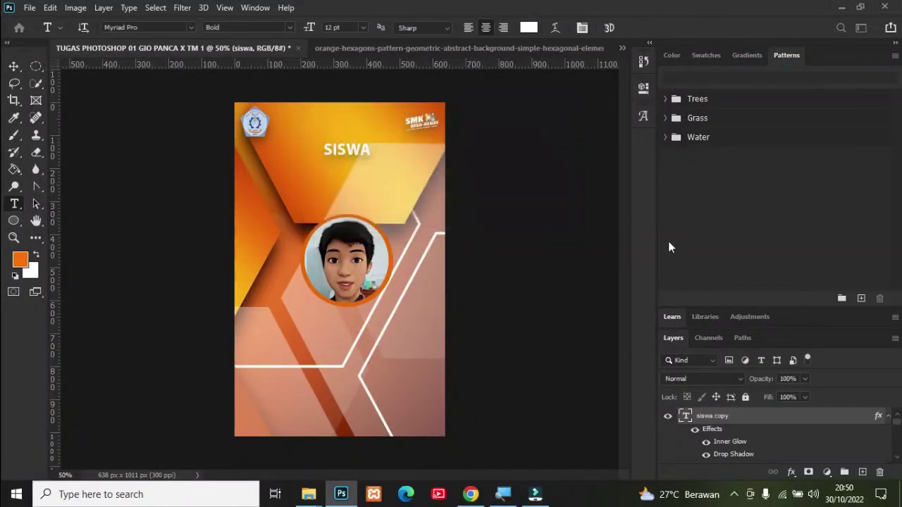
pyautogui.click(717, 420)
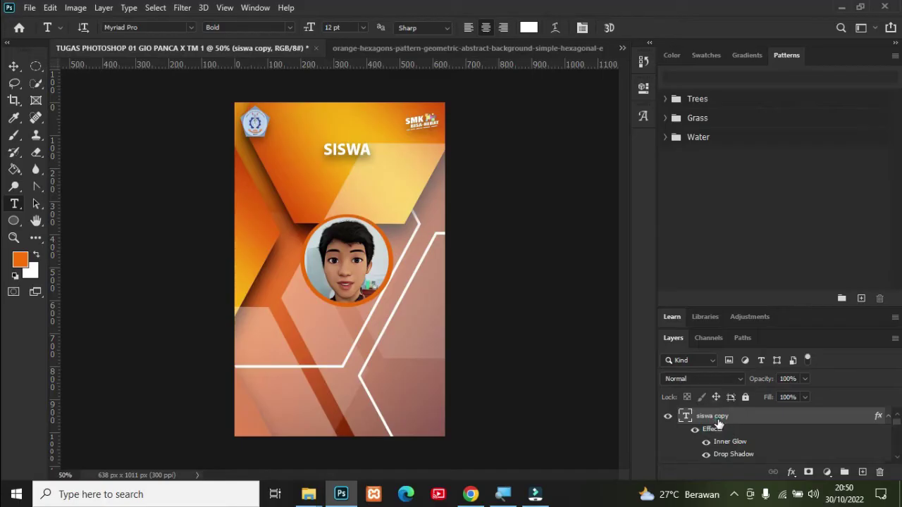
pyautogui.doubleClick(720, 420)
pyautogui.press('BackSpace')
pyautogui.write('TEKNIK PEME')
pyautogui.click(547, 258)
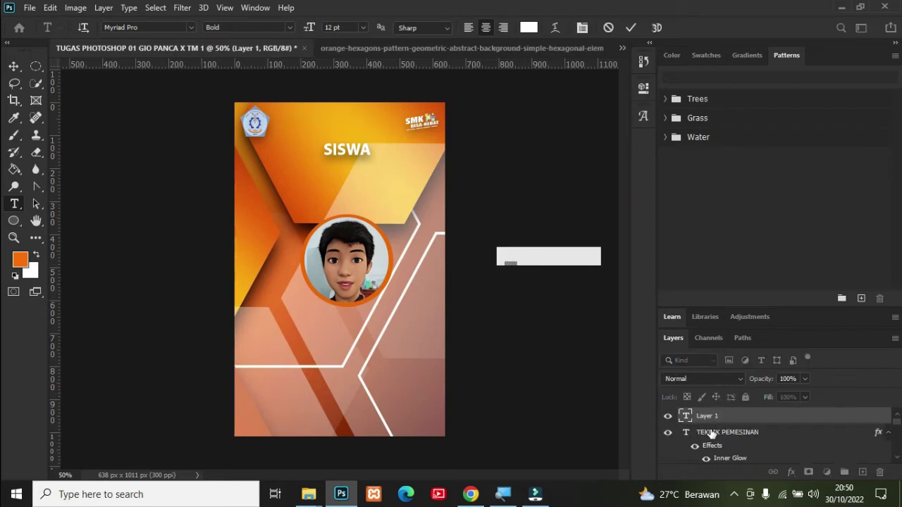
# Step: Delete the stray empty Lorem Ipsum placeholder text layer
pyautogui.click(711, 432)
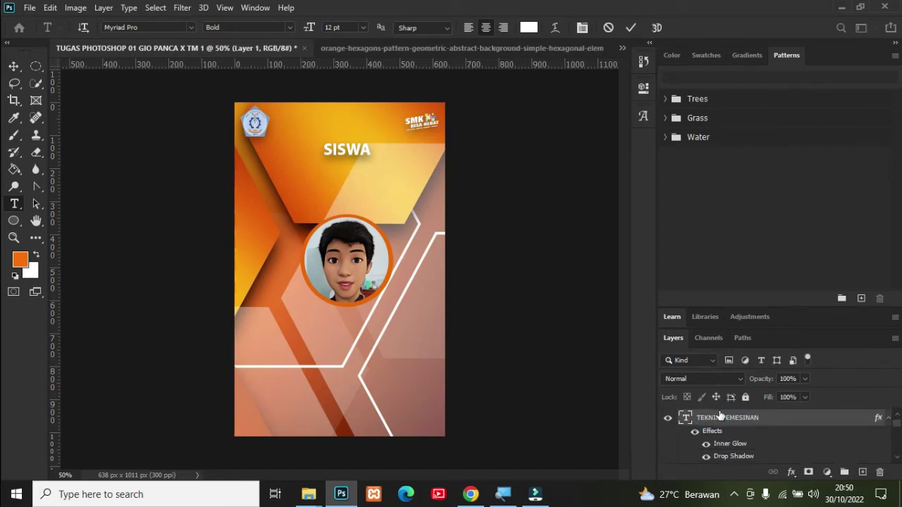
pyautogui.scroll(1, 719, 414)
pyautogui.click(715, 416)
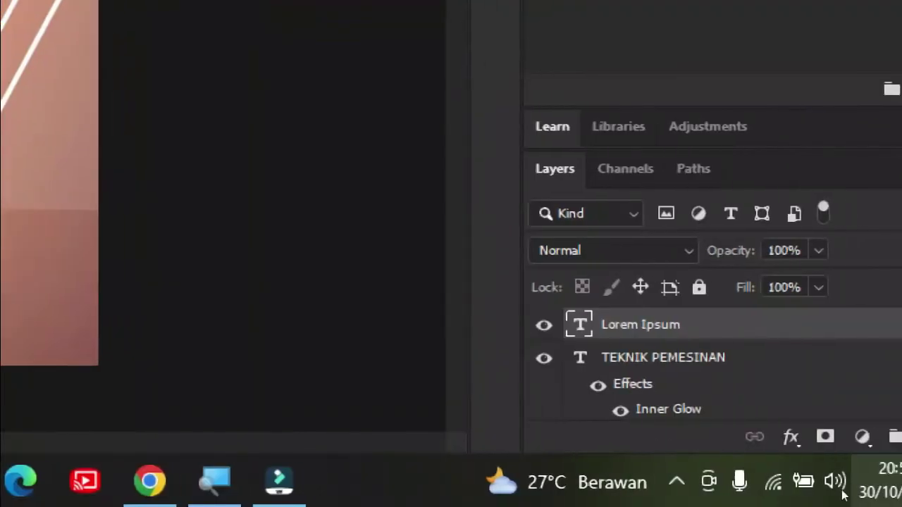
pyautogui.moveTo(753, 419); pyautogui.dragTo(884, 477)
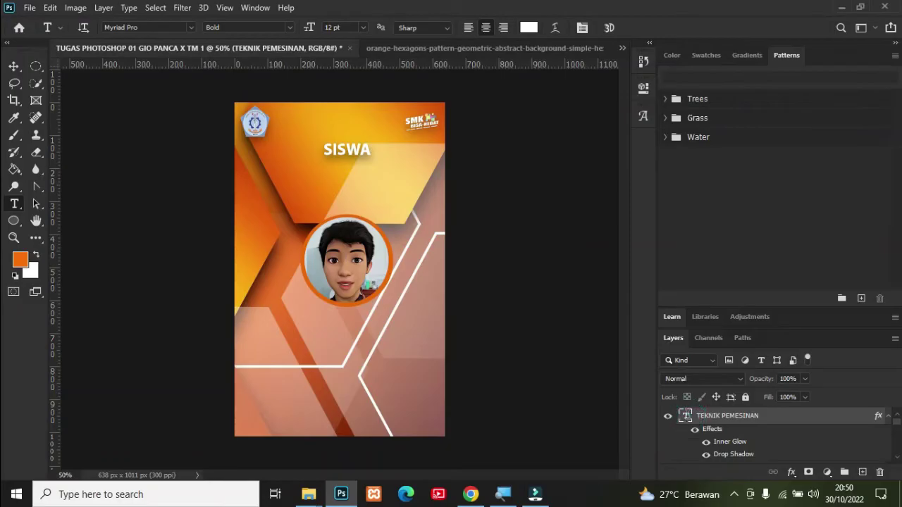
# Step: Make a copy of the SISWA title just below the original with the Move tool
pyautogui.doubleClick(687, 417)
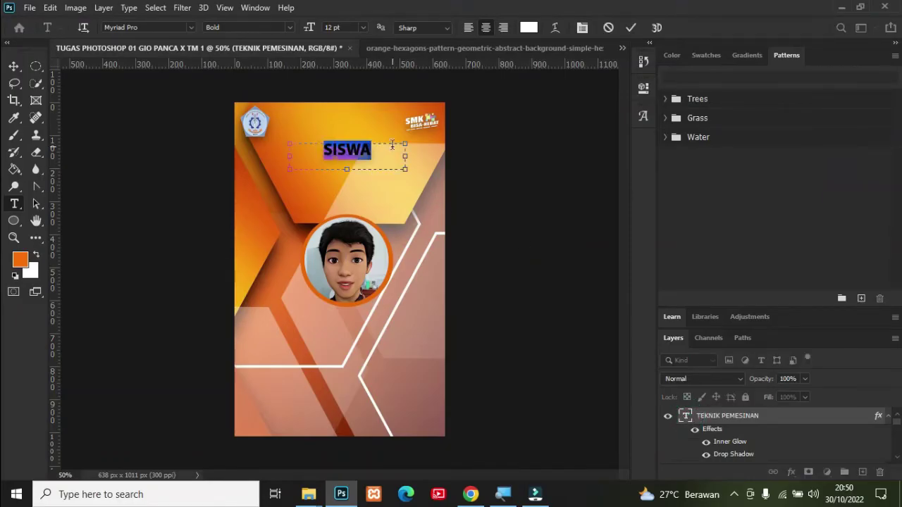
pyautogui.click(687, 415)
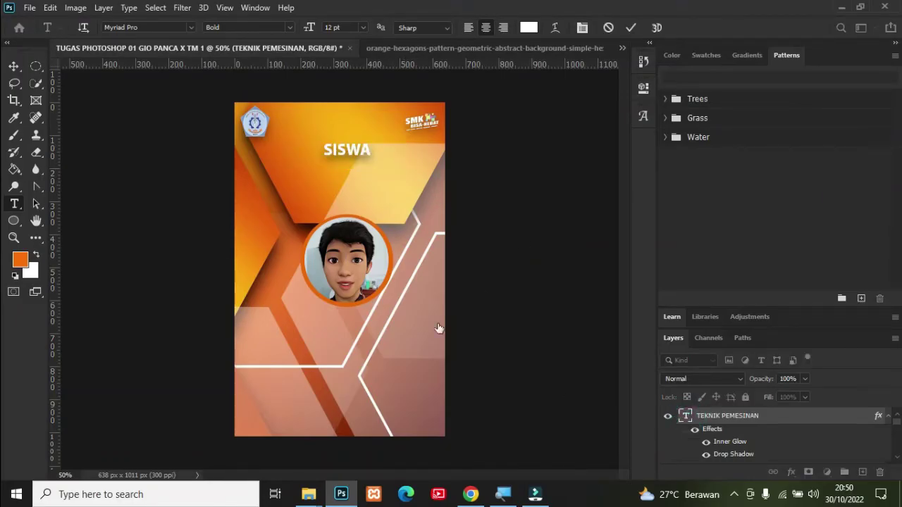
pyautogui.click(15, 67)
pyautogui.moveTo(360, 149); pyautogui.dragTo(363, 163)
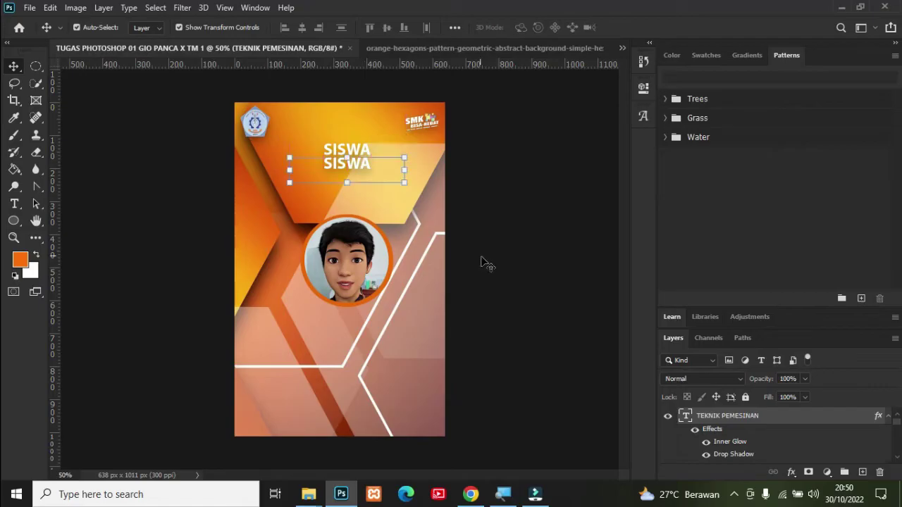
# Step: Retype the copy as TEKNIK PEMESINAN and widen its text box across the card
pyautogui.doubleClick(685, 416)
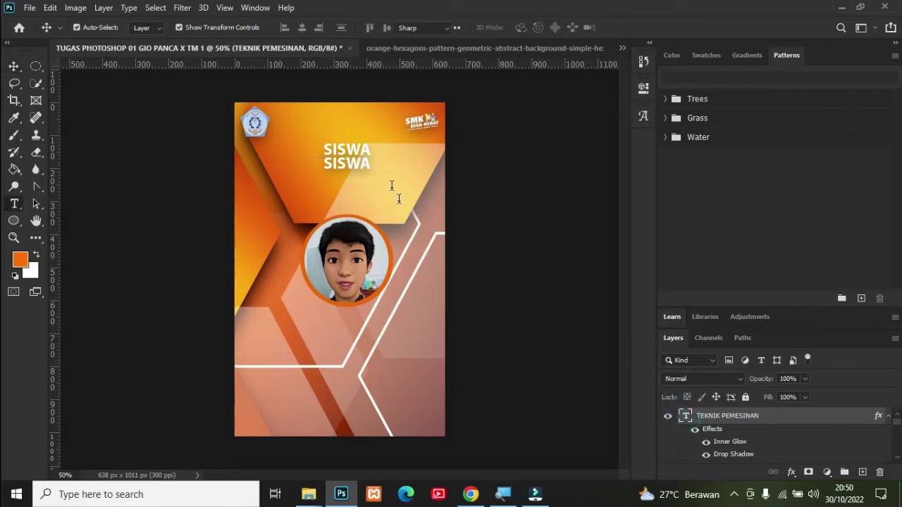
pyautogui.press('BackSpace')
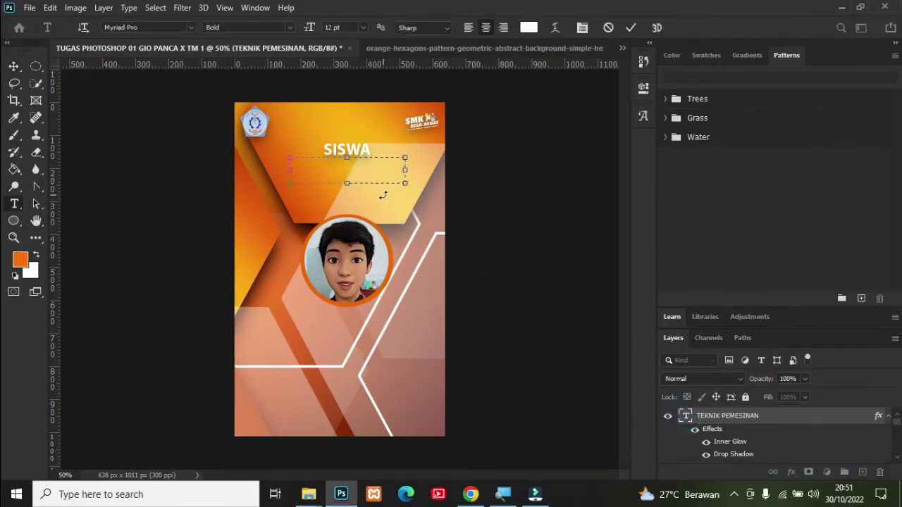
pyautogui.write('TEKNIK PEMESI')
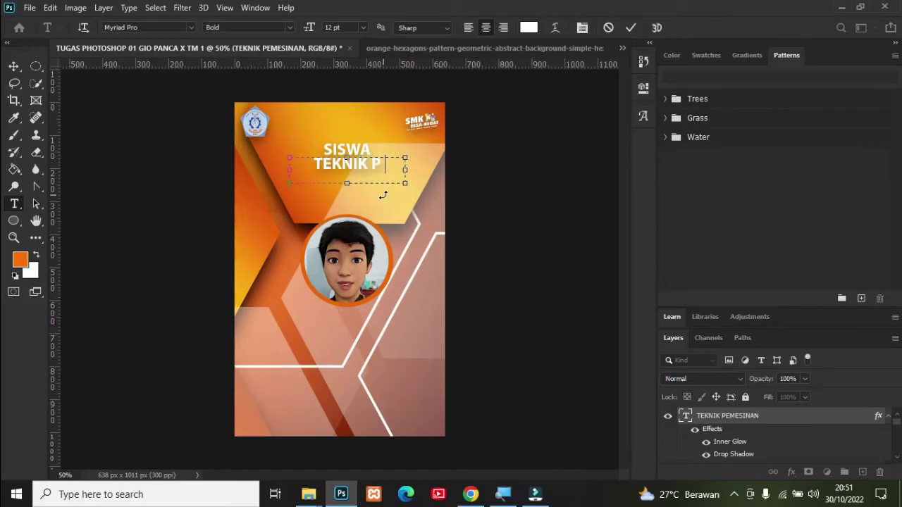
pyautogui.press('BackSpace')
pyautogui.press('BackSpace')
pyautogui.press('BackSpace')
pyautogui.press('BackSpace')
pyautogui.press('BackSpace')
pyautogui.press('BackSpace')
pyautogui.press('BackSpace')
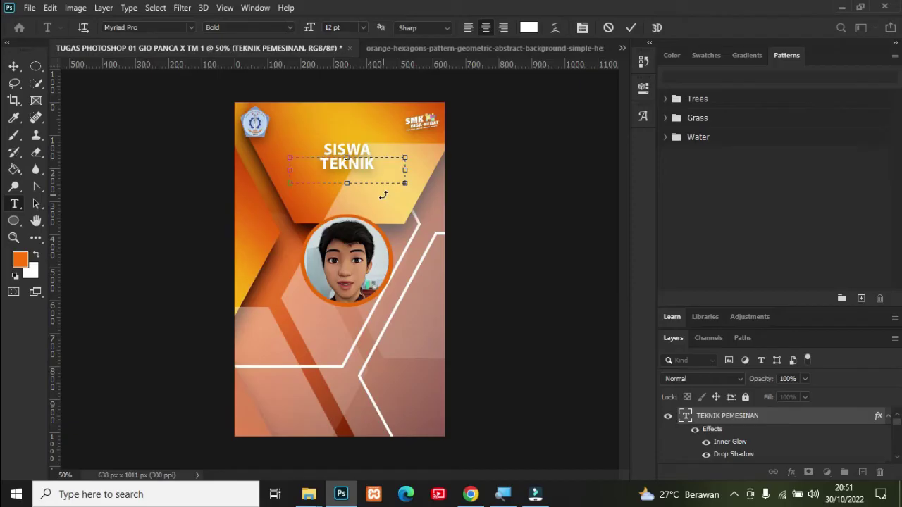
pyautogui.moveTo(400, 170); pyautogui.dragTo(446, 170)
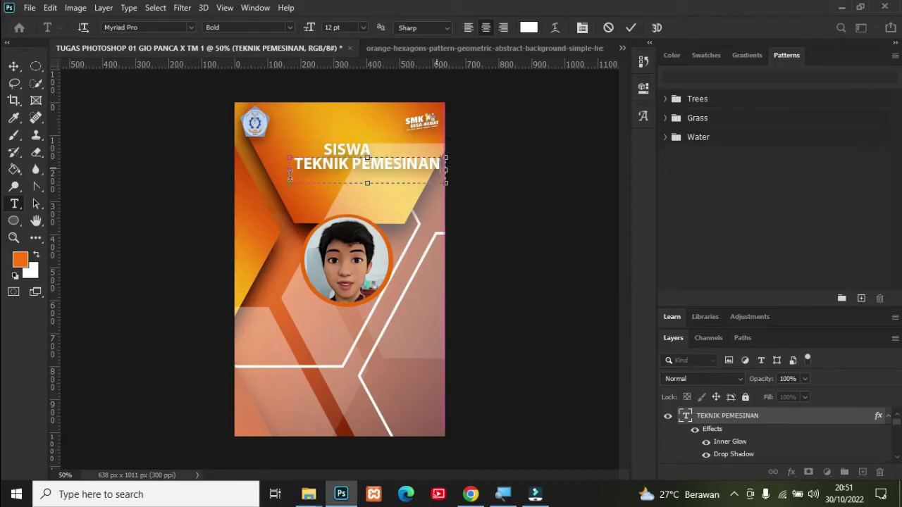
pyautogui.moveTo(290, 172); pyautogui.dragTo(234, 169)
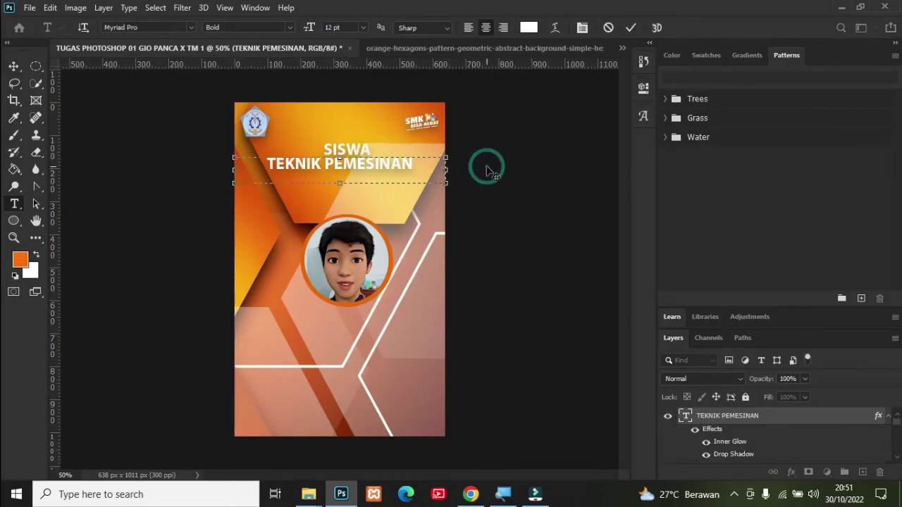
pyautogui.click(13, 65)
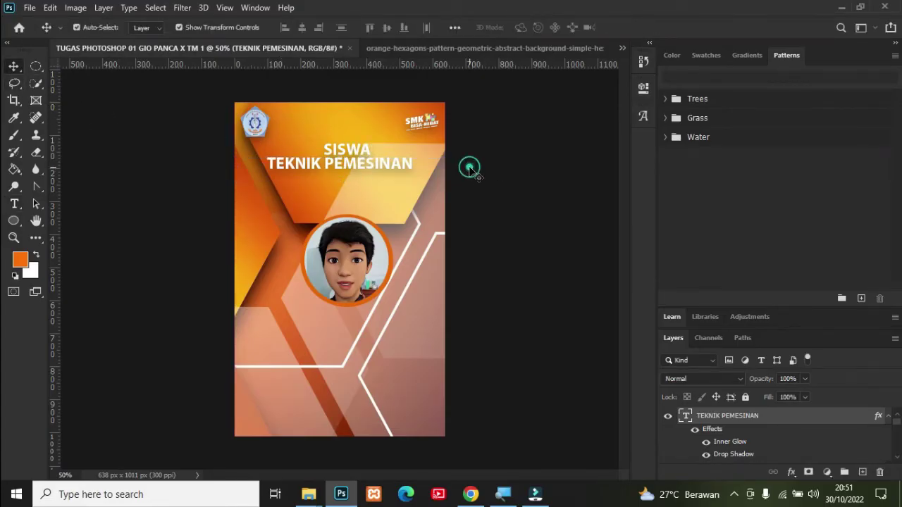
pyautogui.click(747, 420)
# Step: Duplicate the TEKNIK PEMESINAN layer and nudge the copy down below the original
pyautogui.rightClick(746, 419)
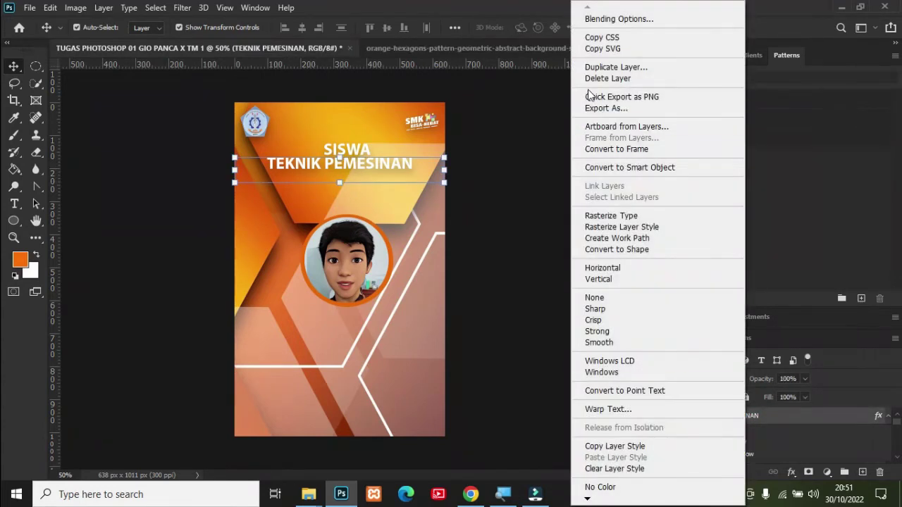
pyautogui.click(610, 67)
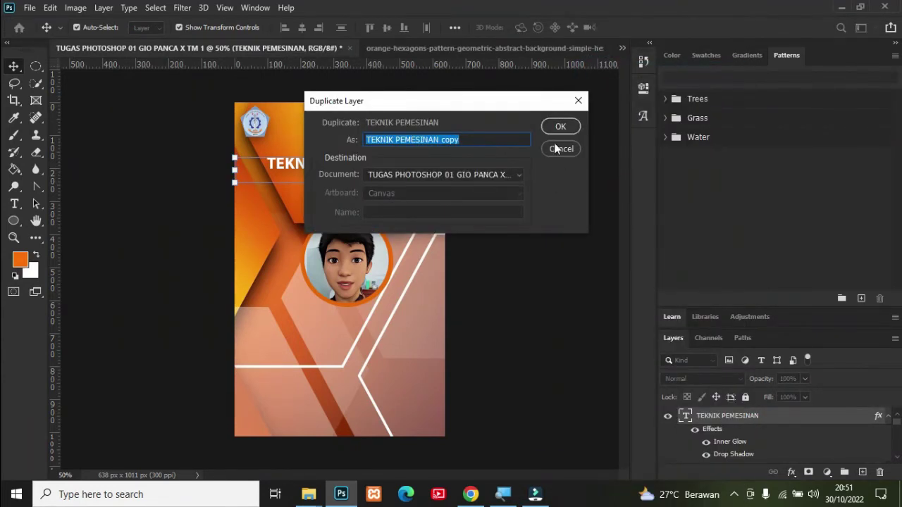
pyautogui.click(560, 127)
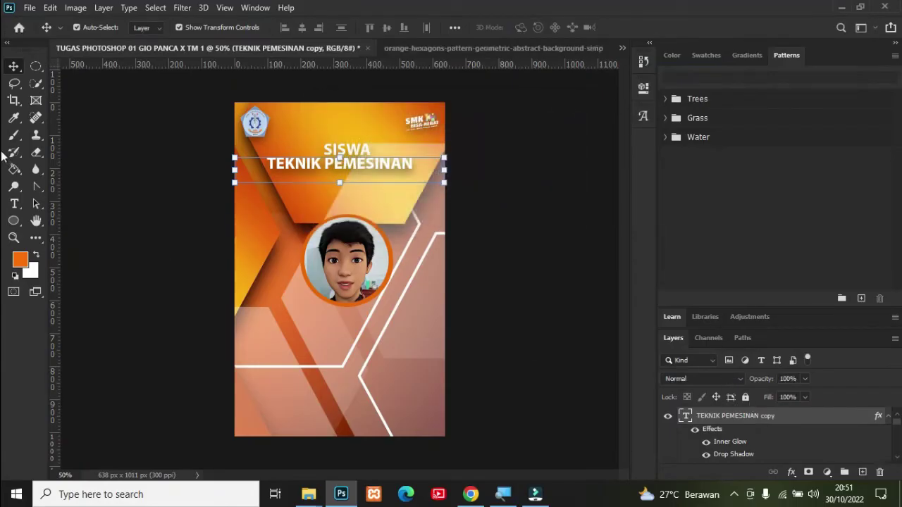
pyautogui.press('Down')
pyautogui.press('Down')
pyautogui.press('Down')
pyautogui.press('Down')
pyautogui.press('Down')
pyautogui.press('Down')
pyautogui.press('Down')
pyautogui.press('Down')
pyautogui.press('Down')
pyautogui.press('Down')
pyautogui.press('Down')
pyautogui.press('Down')
pyautogui.press('Down')
pyautogui.press('Down')
pyautogui.press('Down')
pyautogui.press('Down')
pyautogui.press('Down')
pyautogui.press('Down')
pyautogui.press('Down')
pyautogui.press('Down')
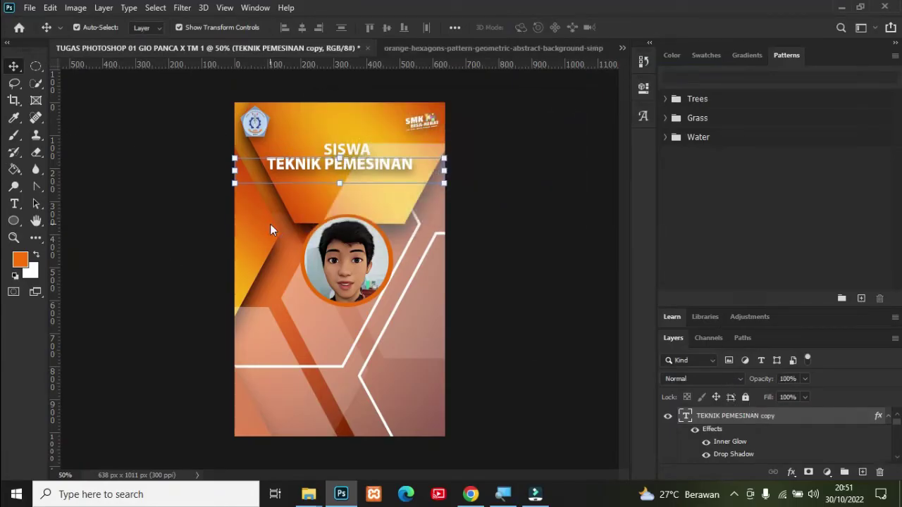
pyautogui.press('Down')
pyautogui.press('Down')
pyautogui.press('Down')
pyautogui.press('Down')
pyautogui.press('Down')
pyautogui.press('Down')
pyautogui.press('Down')
pyautogui.press('Down')
pyautogui.press('Down')
pyautogui.press('Down')
pyautogui.press('Down')
pyautogui.press('Down')
pyautogui.press('Down')
pyautogui.press('Down')
pyautogui.press('Down')
pyautogui.press('Down')
pyautogui.press('Down')
pyautogui.press('Down')
pyautogui.press('Down')
pyautogui.press('Down')
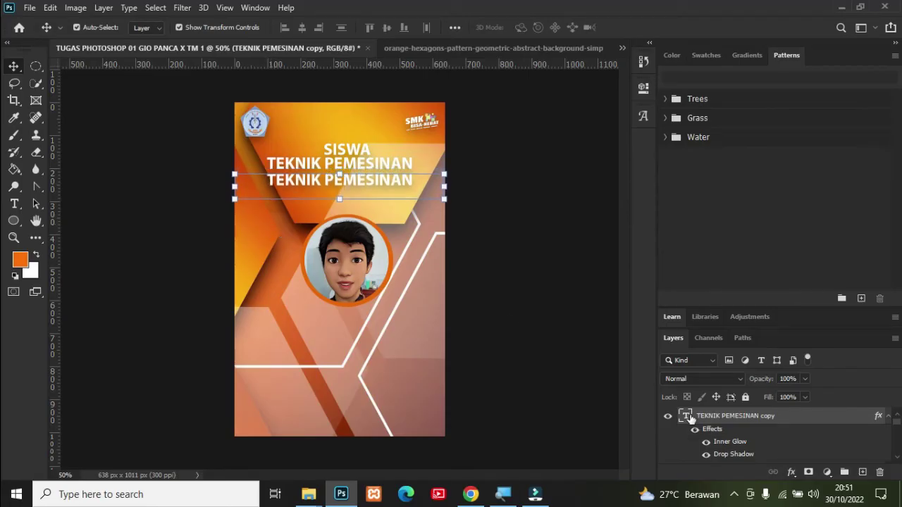
# Step: Retype the copied line as SMK TUNAS HARAPAN PATI at 11 pt
pyautogui.doubleClick(687, 418)
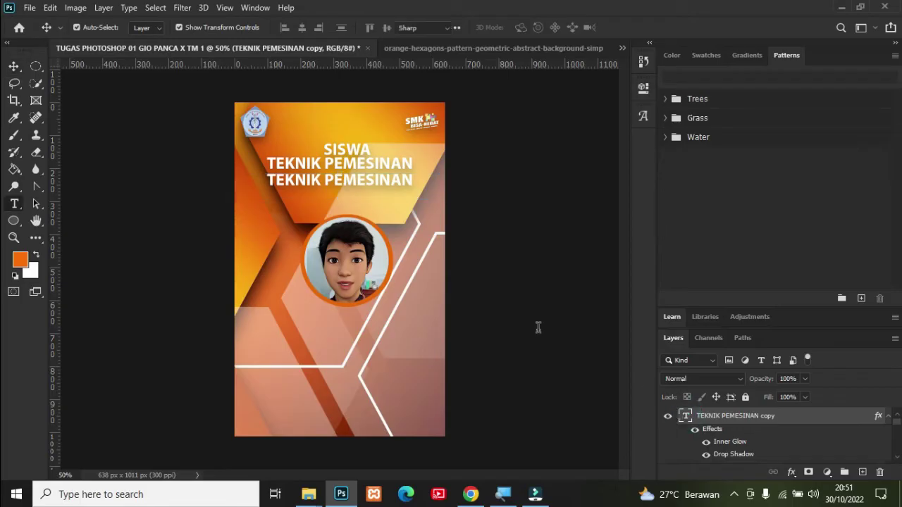
pyautogui.press('BackSpace')
pyautogui.write('SMK T')
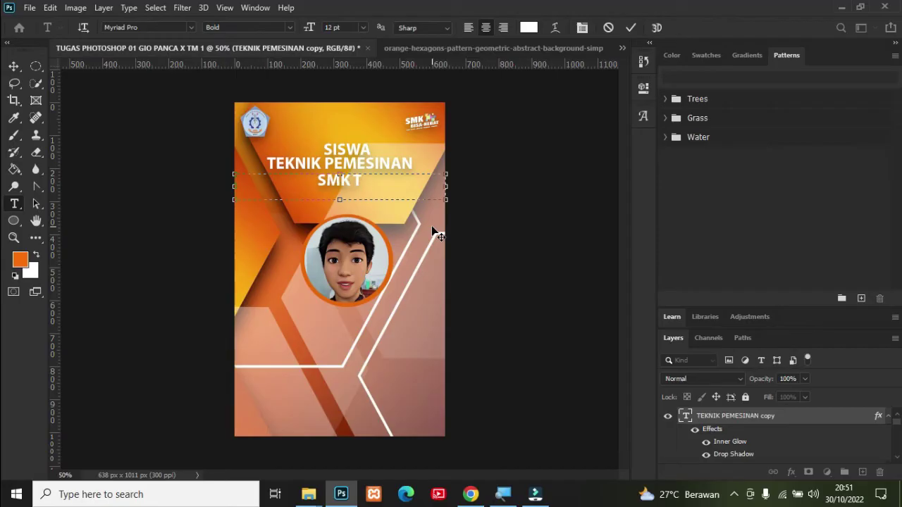
pyautogui.write('UNAS ')
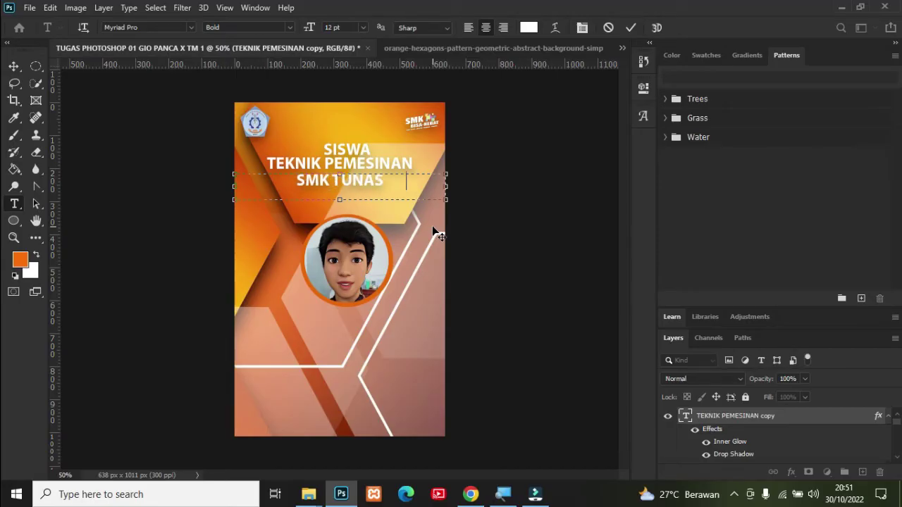
pyautogui.write('HARAPAN PATI')
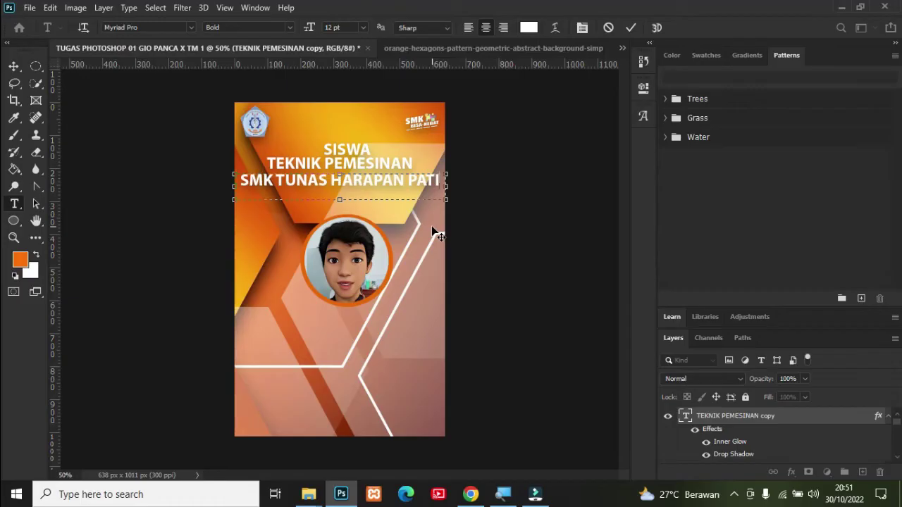
pyautogui.hotkey('ctrl', 'a')
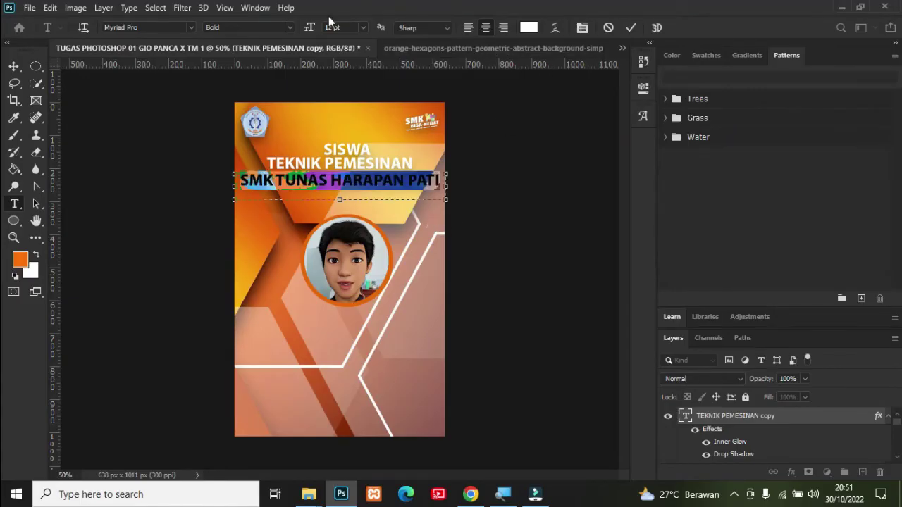
pyautogui.click(362, 27)
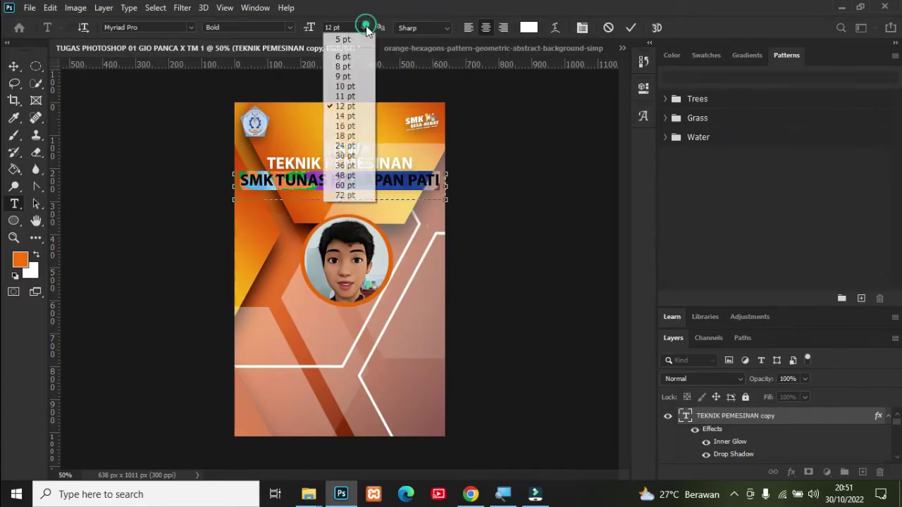
pyautogui.click(352, 97)
pyautogui.click(515, 224)
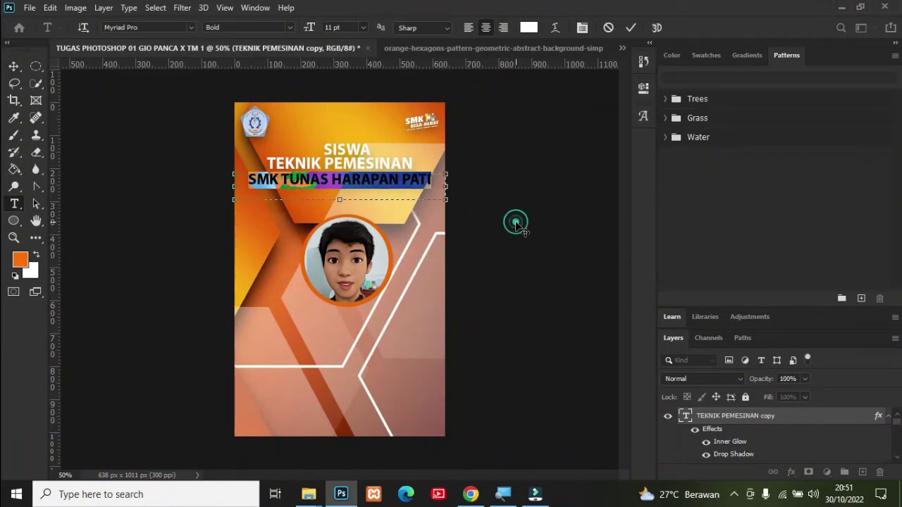
pyautogui.click(14, 67)
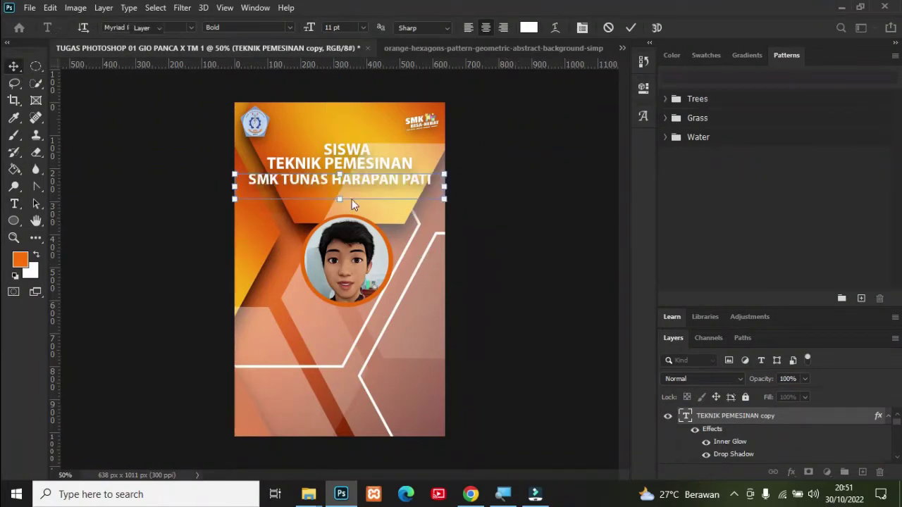
# Step: Rename the 'TEKNIK PEMESINAN copy' layer to SMK TUNAS HARAPAN PATI
pyautogui.click(724, 421)
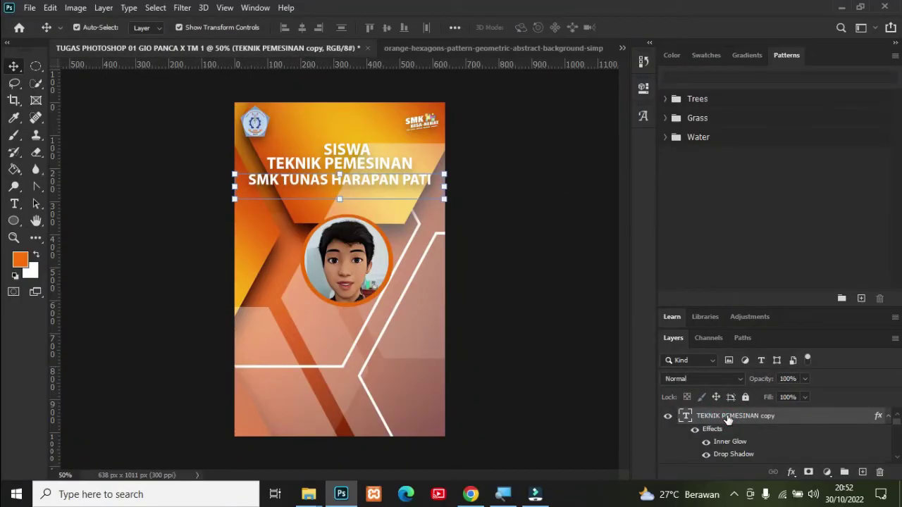
pyautogui.doubleClick(727, 417)
pyautogui.write('SMK TUNAS HA')
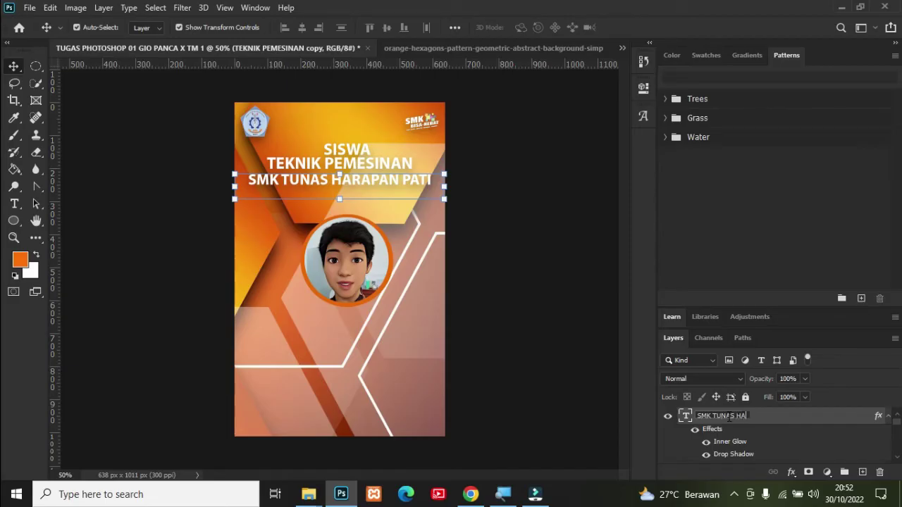
pyautogui.write('RAPAN PATI')
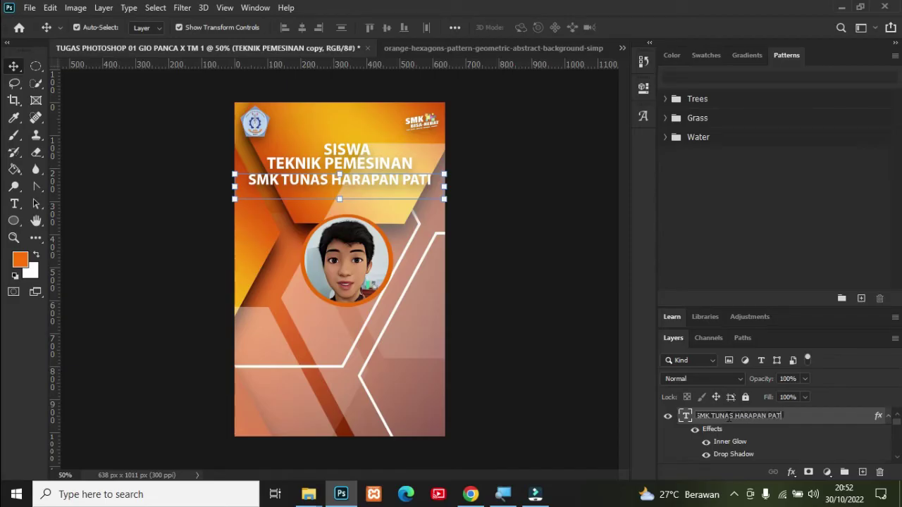
pyautogui.click(577, 338)
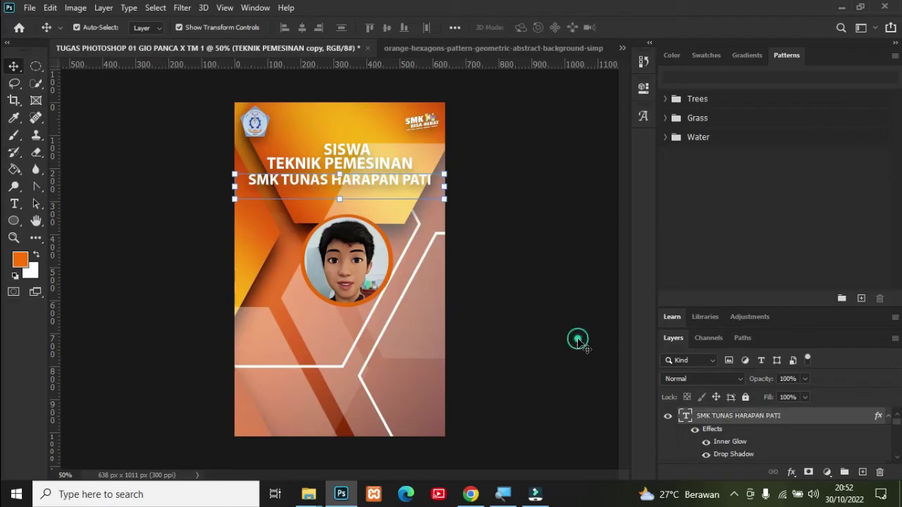
pyautogui.click(514, 258)
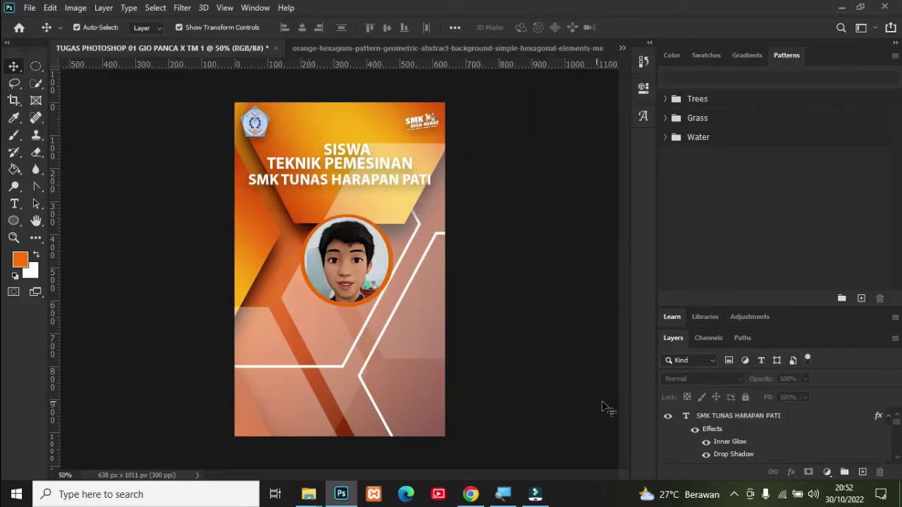
pyautogui.click(726, 421)
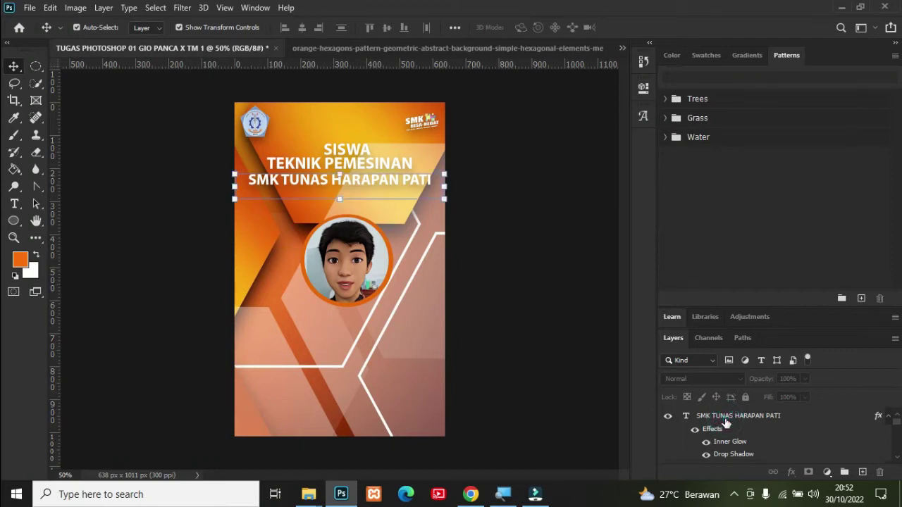
# Step: Duplicate the SMK TUNAS HARAPAN PATI layer and move the copy below the portrait
pyautogui.rightClick(727, 420)
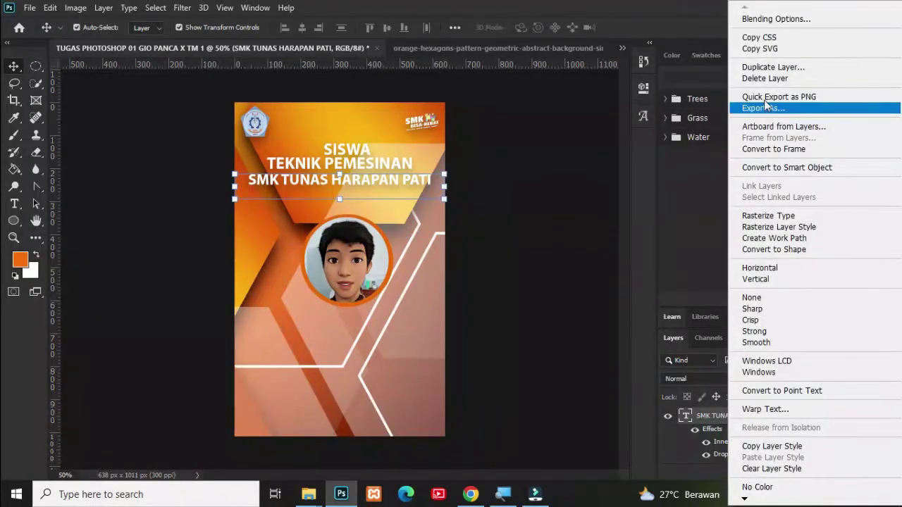
pyautogui.click(769, 69)
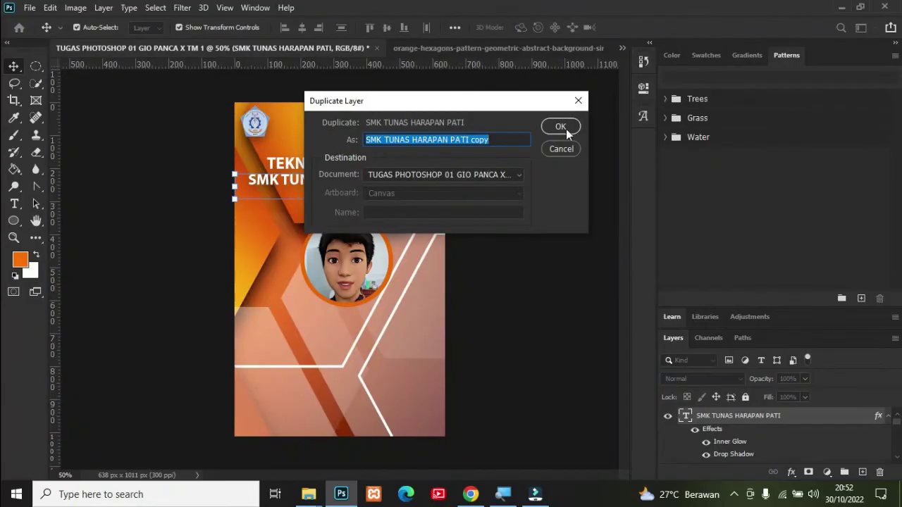
pyautogui.click(560, 127)
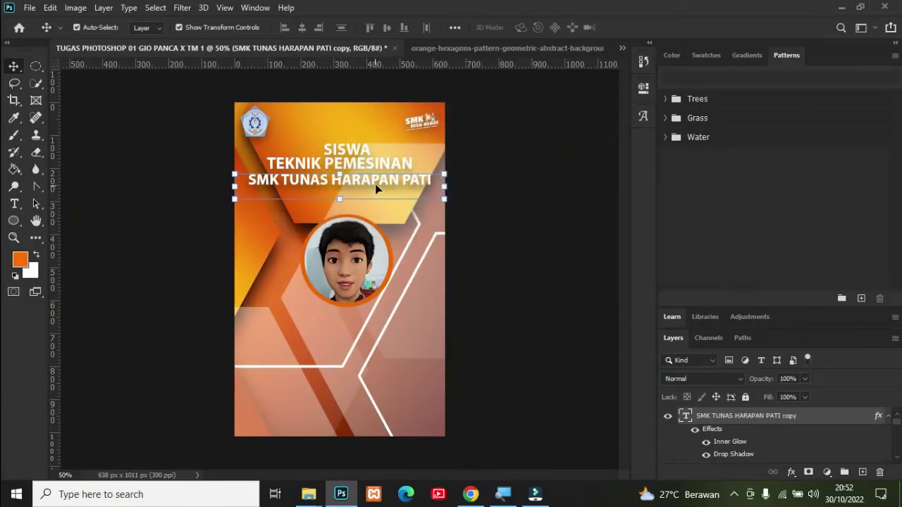
pyautogui.moveTo(377, 182); pyautogui.dragTo(386, 327)
pyautogui.moveTo(386, 329); pyautogui.dragTo(384, 330)
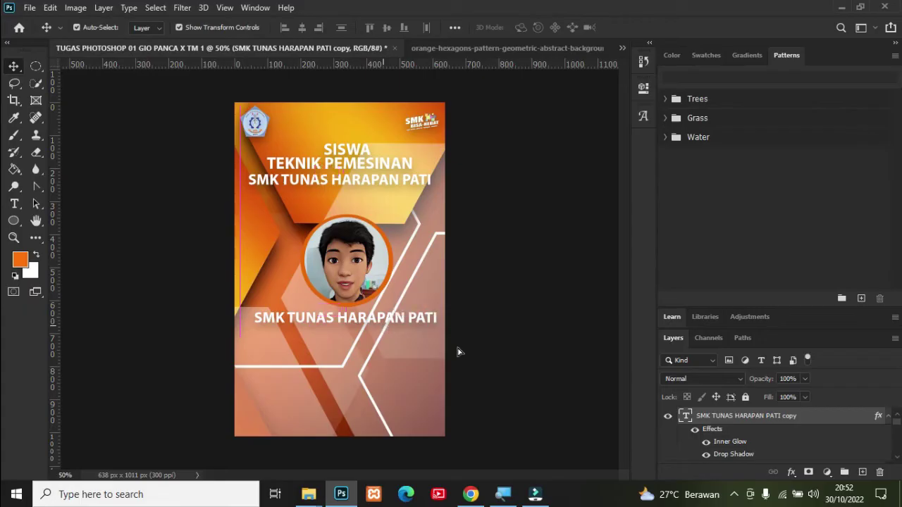
# Step: Retype the copied line as MACHINE EGINERRING
pyautogui.doubleClick(687, 416)
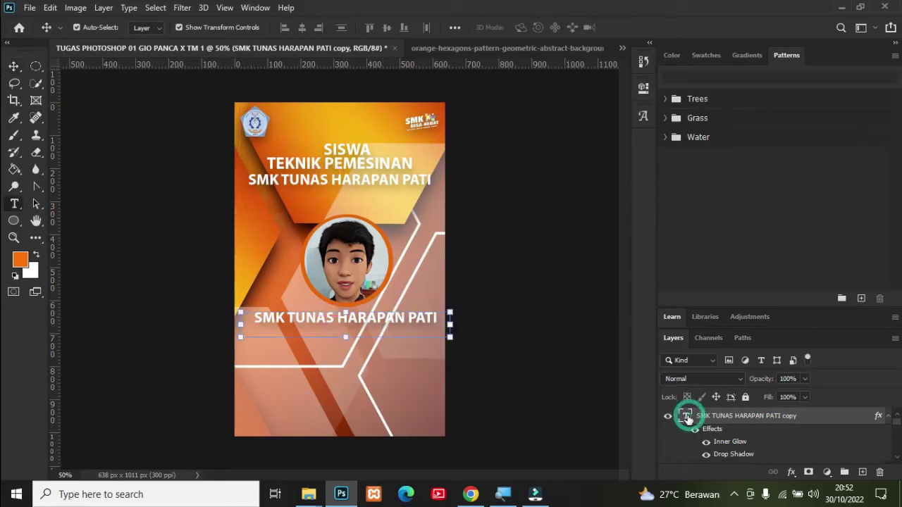
pyautogui.click(411, 318)
pyautogui.hotkey('ctrl', 'a')
pyautogui.press('BackSpace')
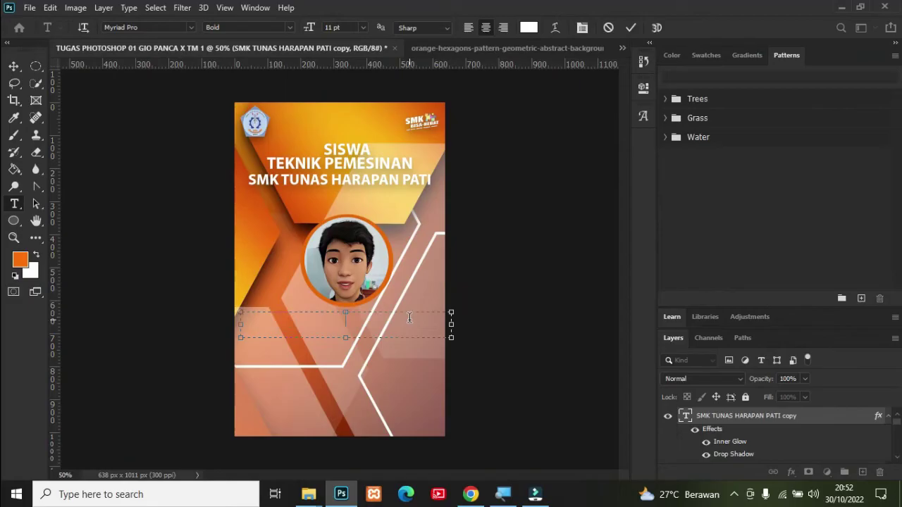
pyautogui.write('MAC')
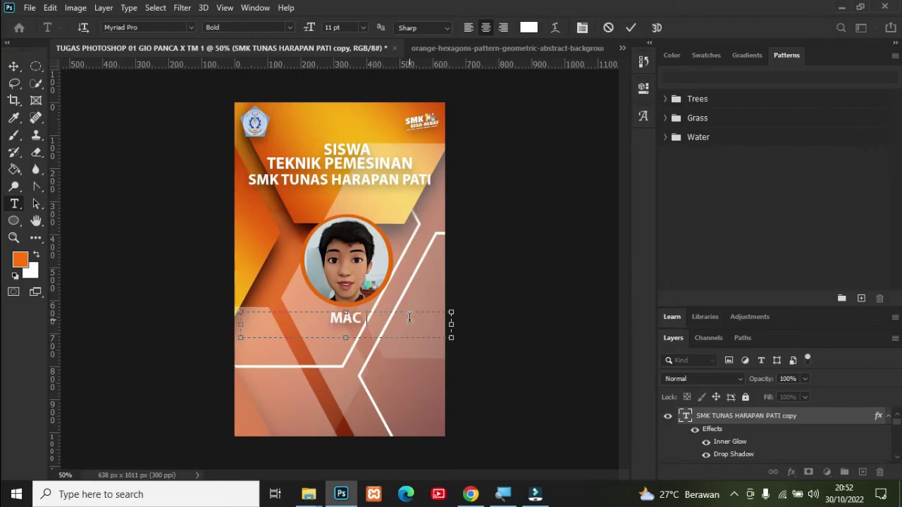
pyautogui.write('HINE E')
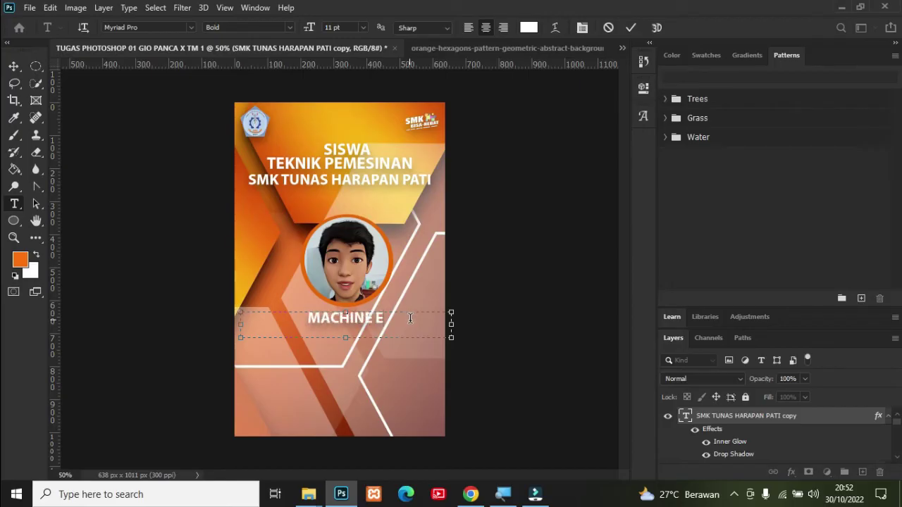
pyautogui.write('GINERRING')
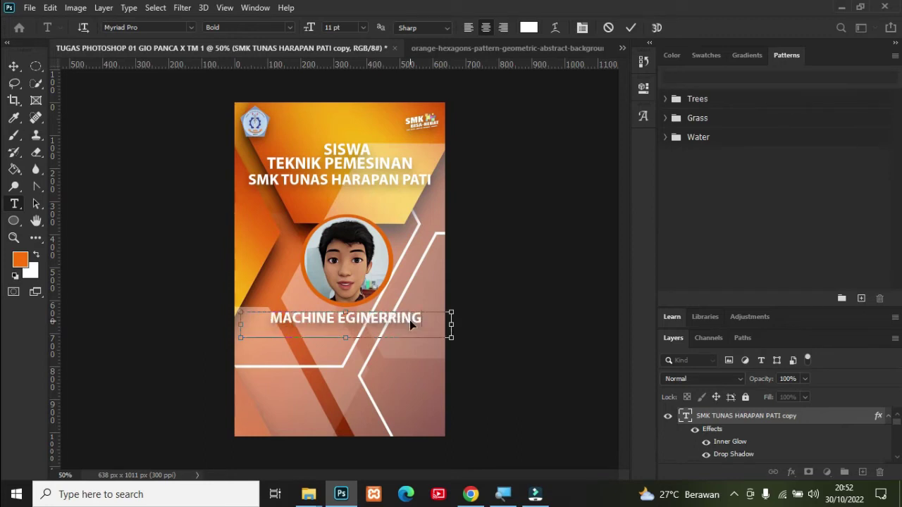
# Step: Shrink the MACHINE EGINERRING label from 11 pt to 9 pt and lower it slightly
pyautogui.hotkey('ctrl', 'a')
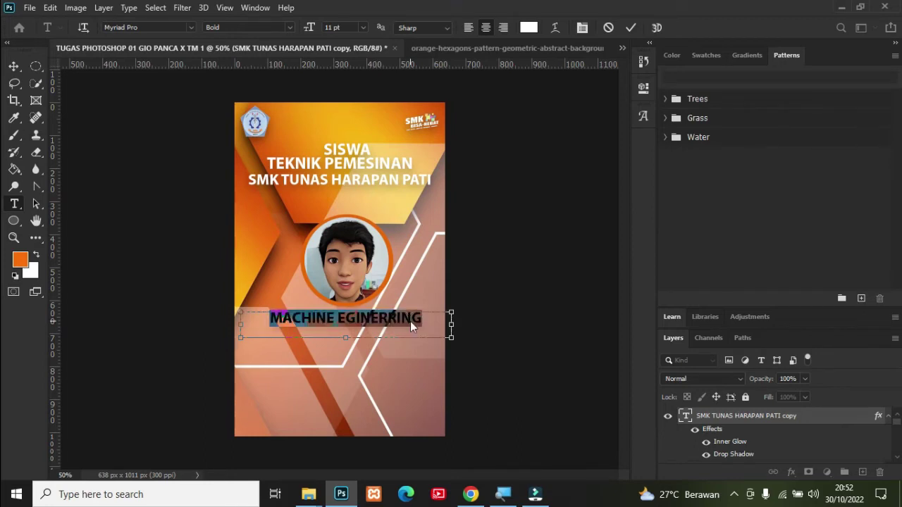
pyautogui.hotkey('ctrl', 'shift', ',')
pyautogui.hotkey('ctrl', 'shift', ',')
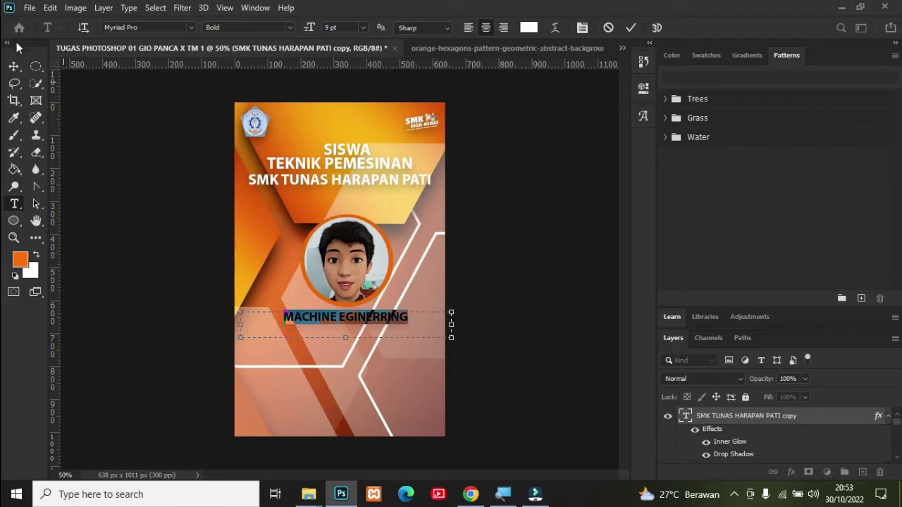
pyautogui.click(13, 66)
pyautogui.click(530, 270)
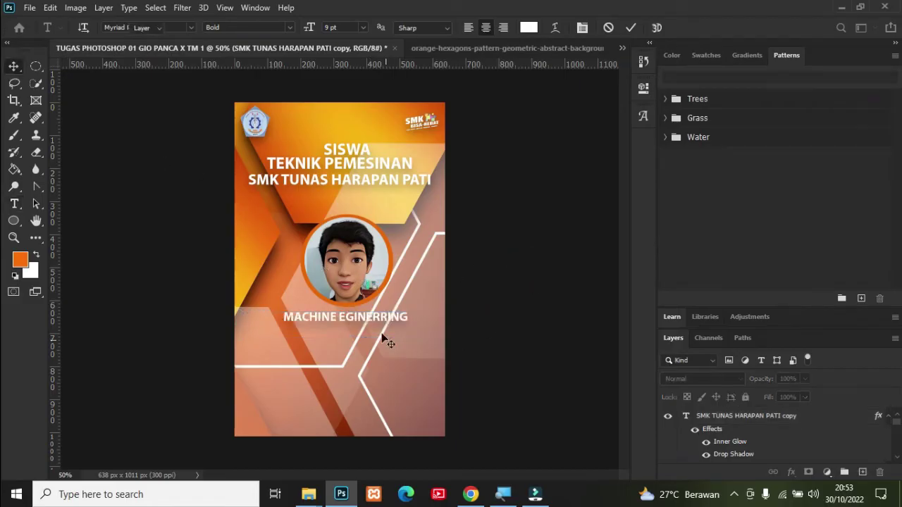
pyautogui.moveTo(367, 321); pyautogui.dragTo(367, 328)
pyautogui.rightClick(791, 418)
pyautogui.click(607, 108)
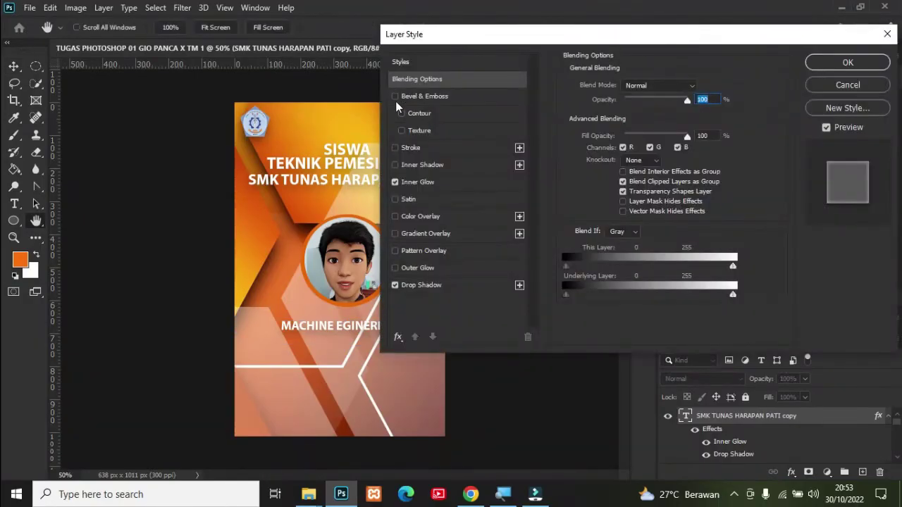
pyautogui.click(395, 97)
pyautogui.click(395, 96)
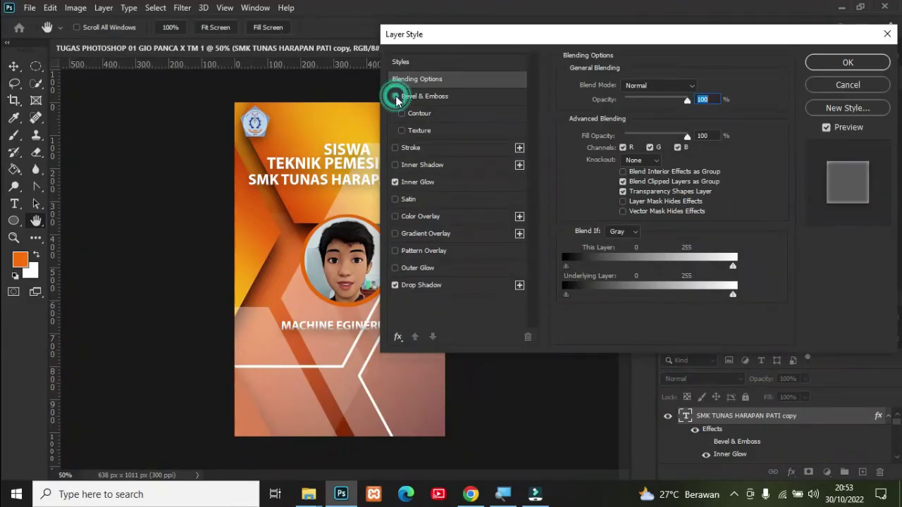
pyautogui.click(395, 234)
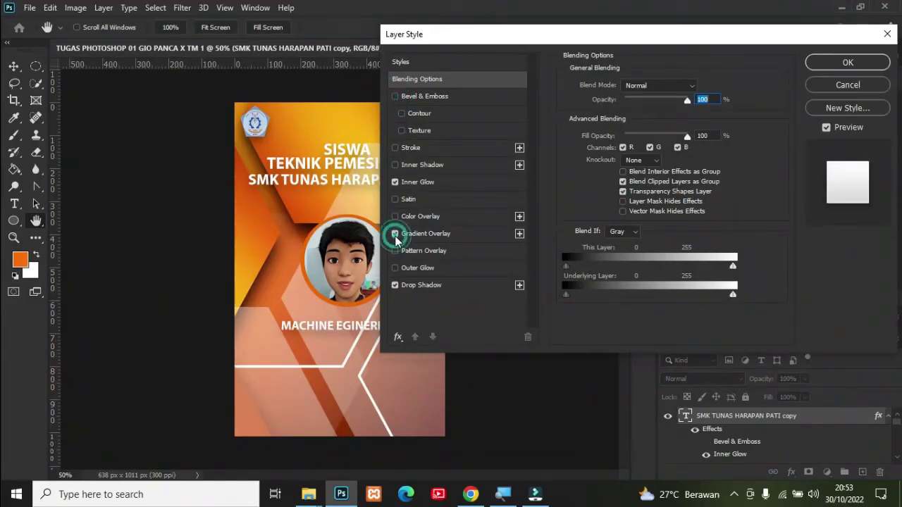
pyautogui.click(395, 233)
pyautogui.click(396, 217)
pyautogui.click(396, 215)
pyautogui.click(396, 199)
pyautogui.click(395, 200)
pyautogui.click(395, 268)
pyautogui.click(396, 267)
pyautogui.click(395, 268)
pyautogui.click(395, 268)
pyautogui.click(847, 63)
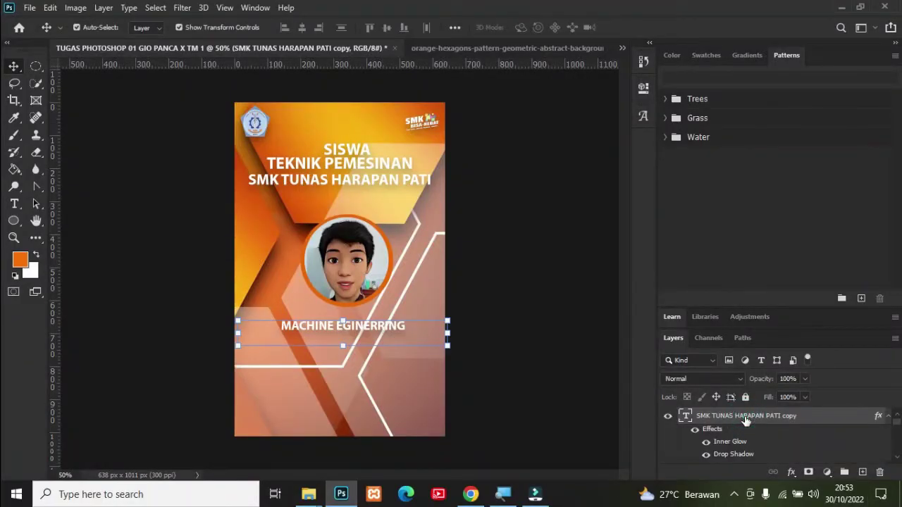
# Step: Replace the 'SMK TUNAS HARAPAN PATI copy' layer name with MACHIN, the start of MACHINE
pyautogui.doubleClick(745, 417)
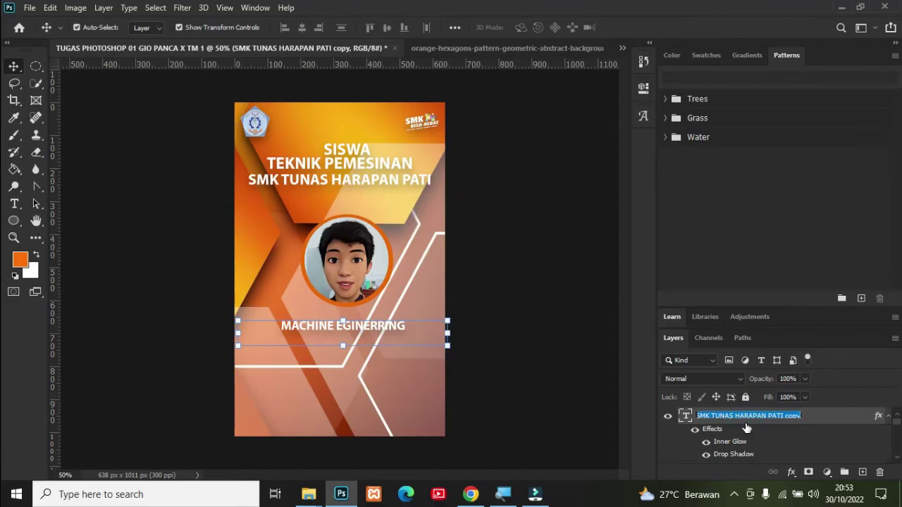
pyautogui.press('BackSpace')
pyautogui.write('MA')
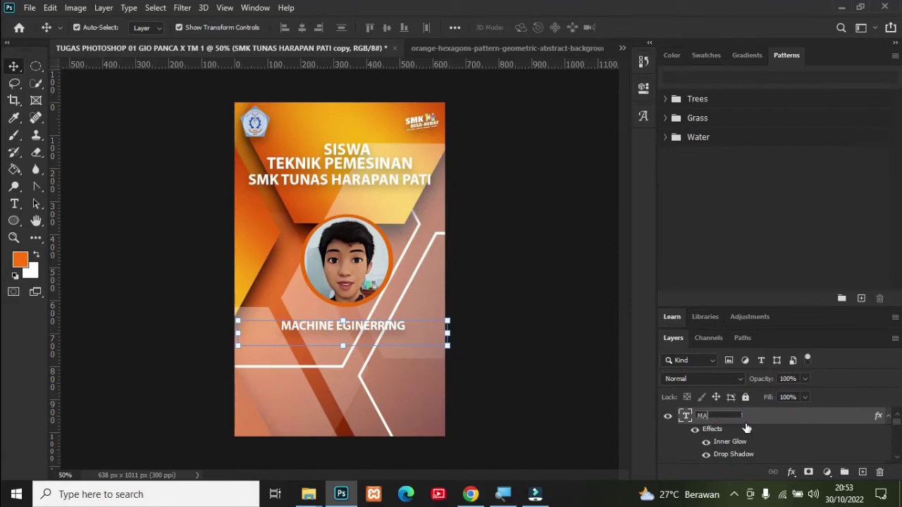
pyautogui.write('CHIN')
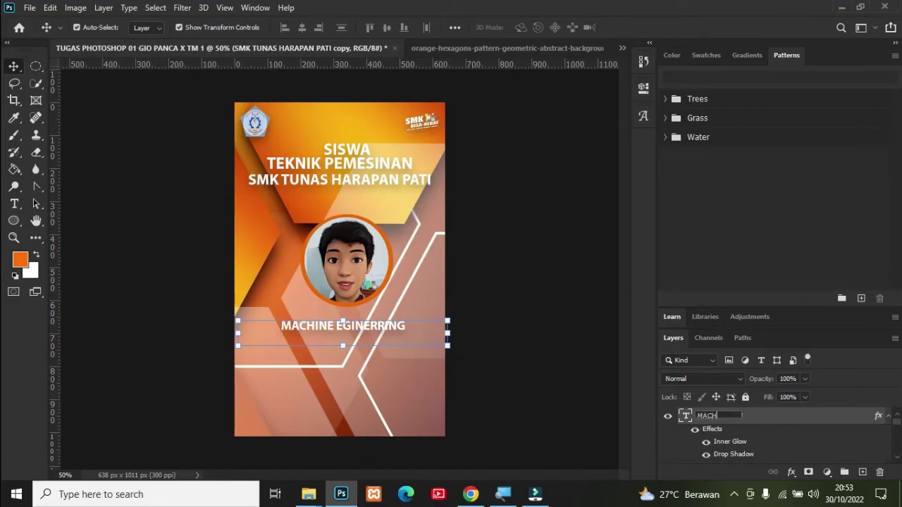
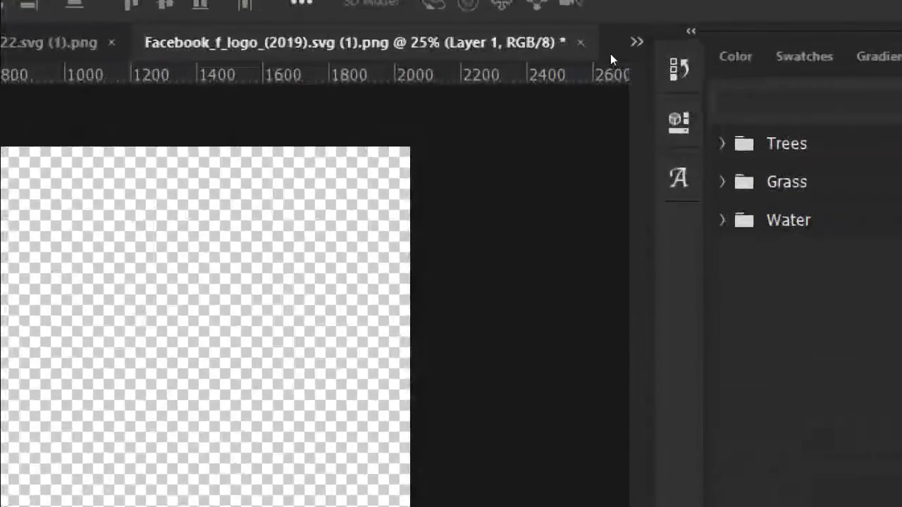
# Step: Paste the Facebook logo into the TUGAS card and shrink it into the LOGO FB layer beside the Instagram icon
pyautogui.click(619, 47)
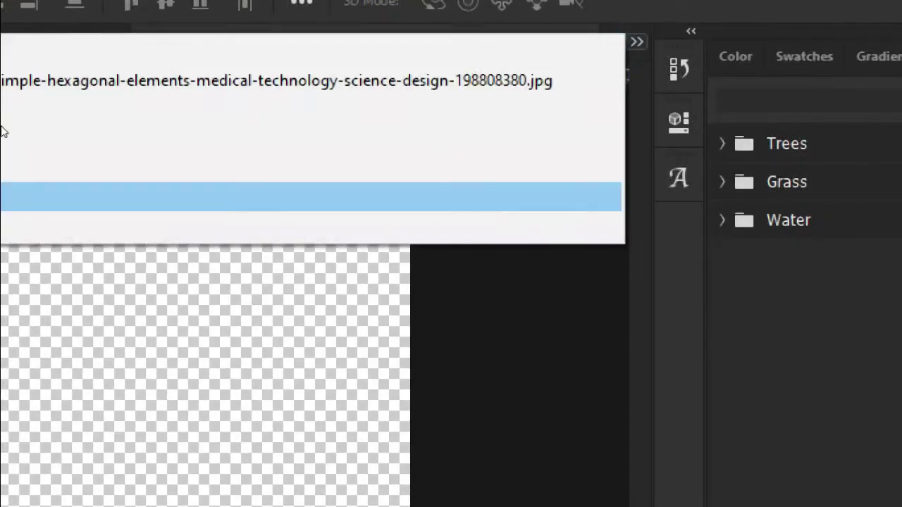
pyautogui.click(128, 49)
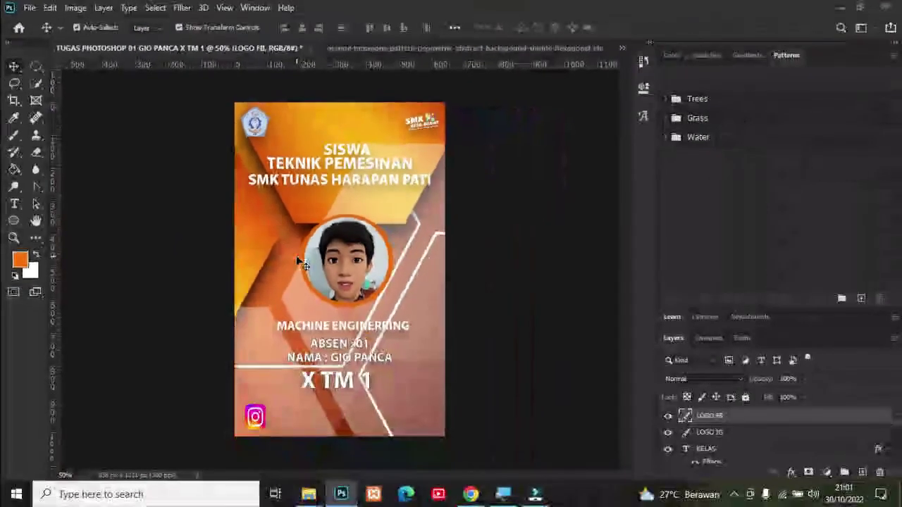
pyautogui.hotkey('ctrl', 'v')
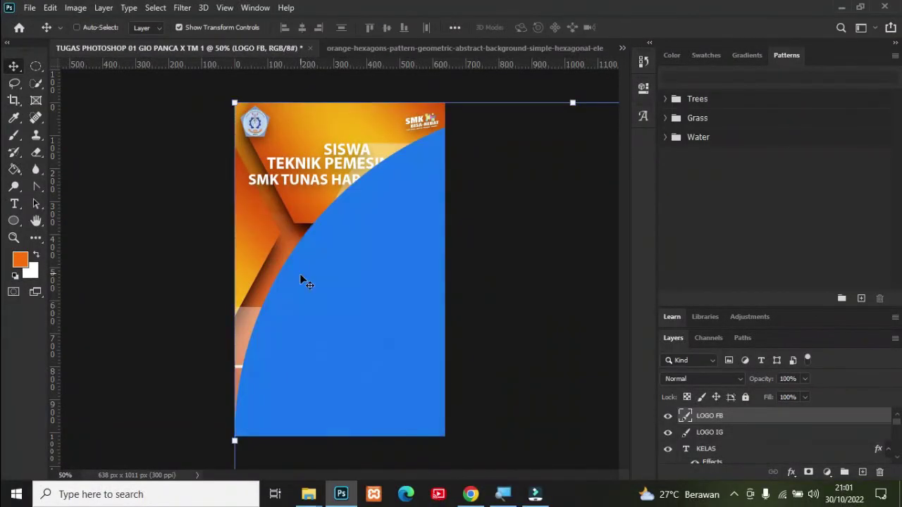
pyautogui.moveTo(235, 101); pyautogui.dragTo(519, 313)
pyautogui.moveTo(554, 344); pyautogui.dragTo(515, 321)
pyautogui.moveTo(560, 374); pyautogui.dragTo(309, 188)
pyautogui.moveTo(264, 133); pyautogui.dragTo(356, 419)
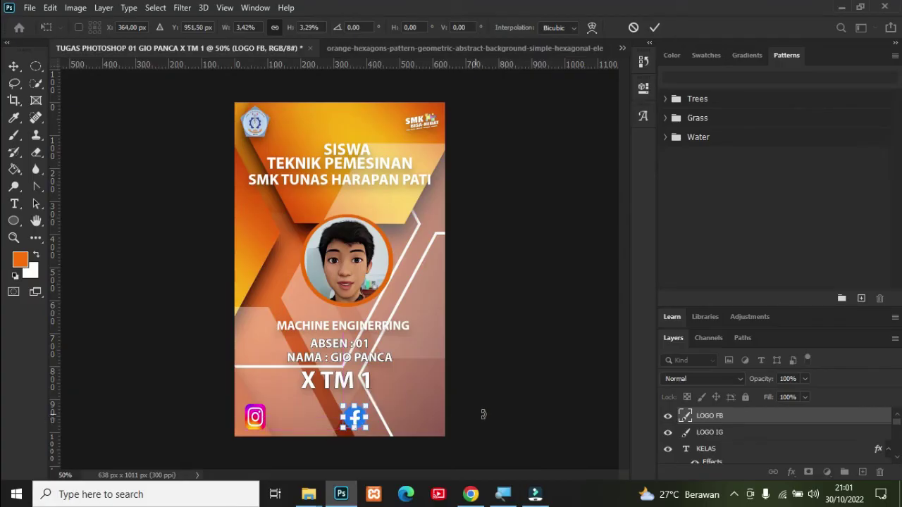
pyautogui.click(14, 65)
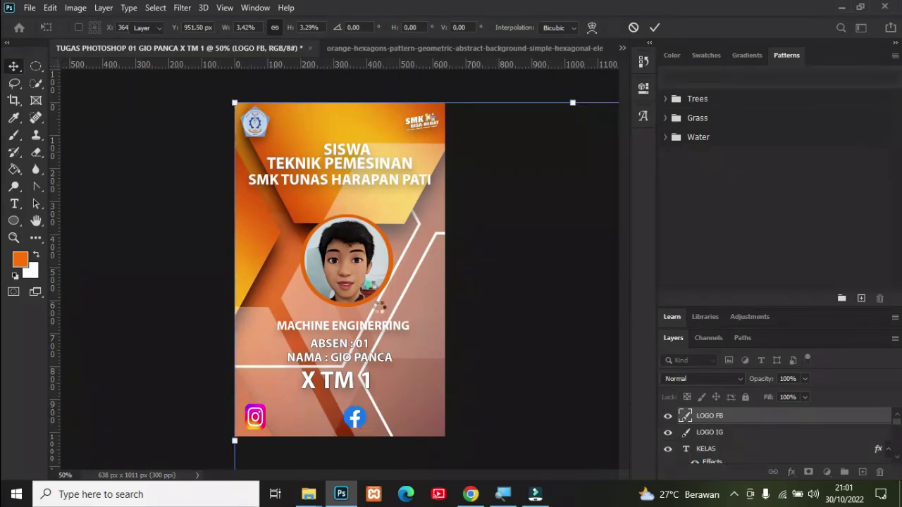
pyautogui.click(356, 421)
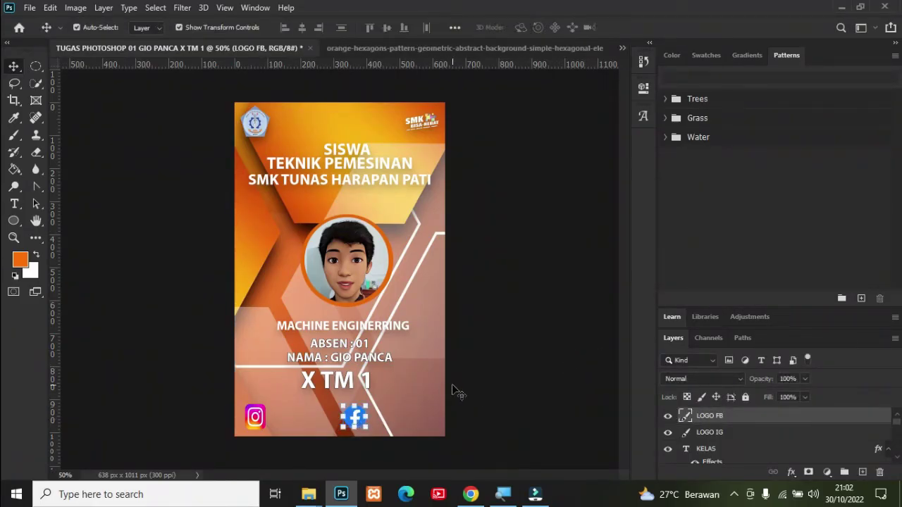
# Step: Select the KELAS layer in the Layers panel
pyautogui.click(709, 419)
pyautogui.scroll(-1, 719, 441)
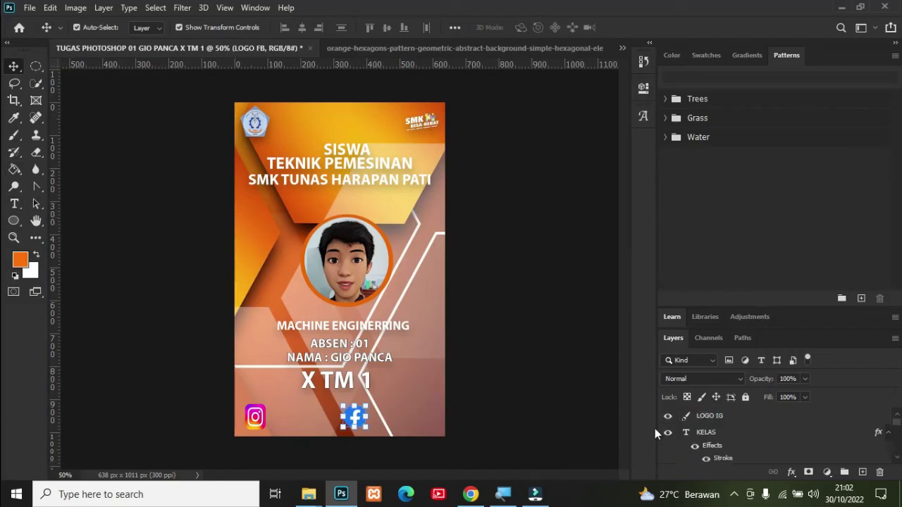
pyautogui.click(706, 432)
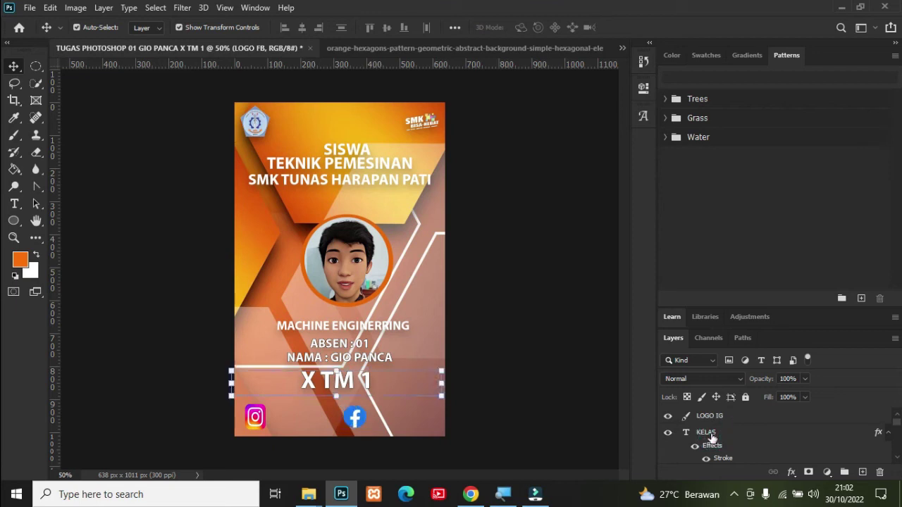
pyautogui.scroll(-1, 720, 440)
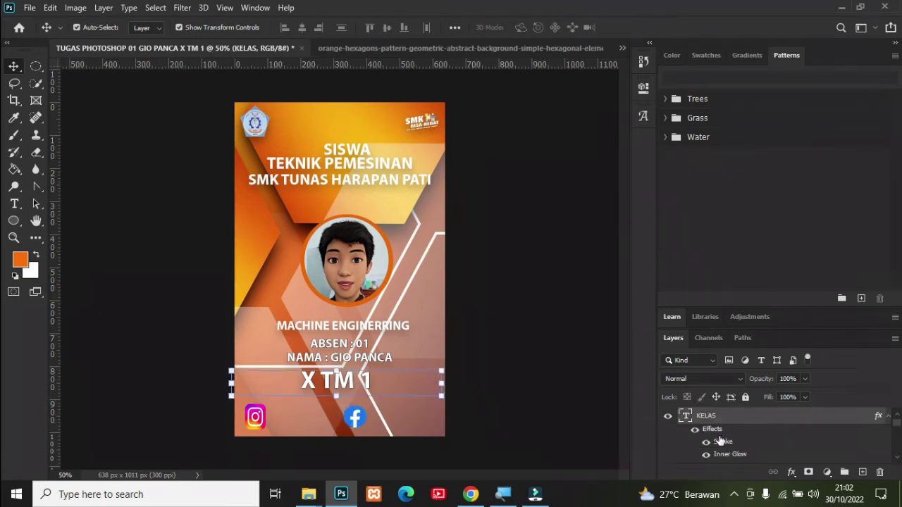
# Step: Add the student's Instagram handle as 9 pt text right beside the Instagram icon
pyautogui.click(14, 204)
pyautogui.moveTo(277, 407); pyautogui.dragTo(331, 425)
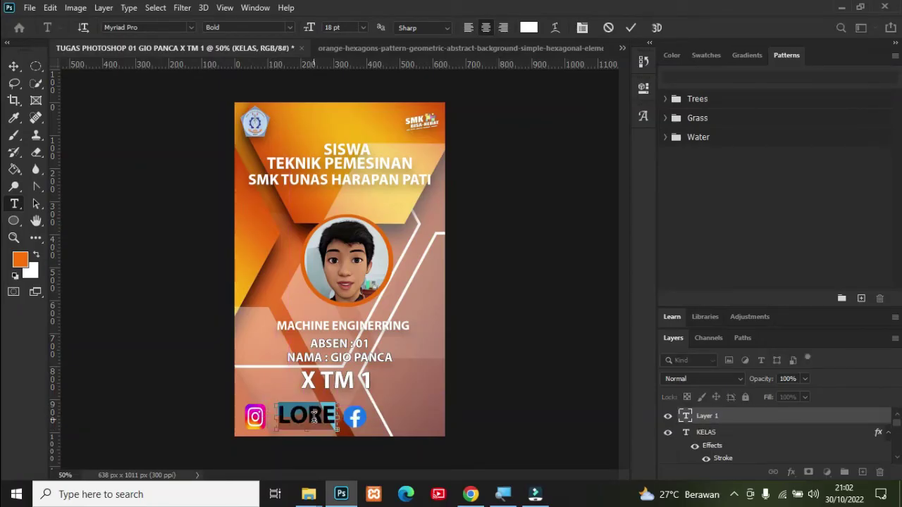
pyautogui.press('BackSpace')
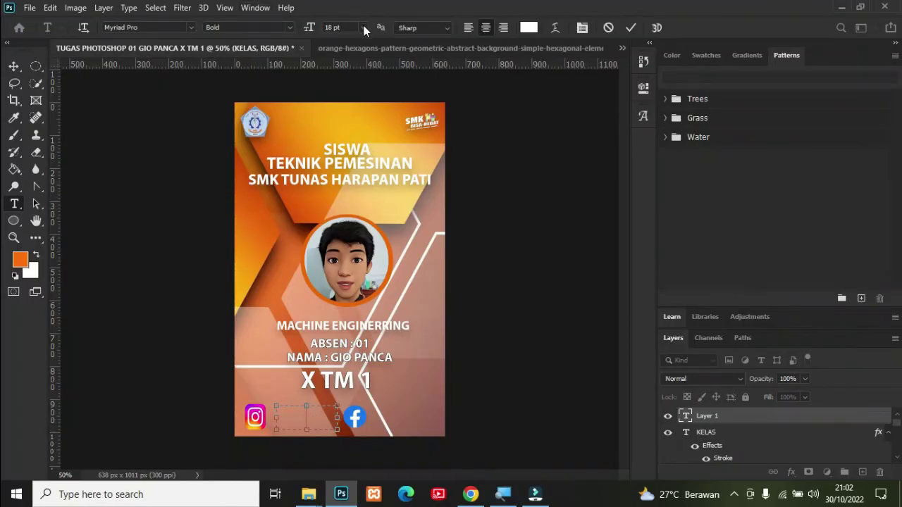
pyautogui.click(364, 28)
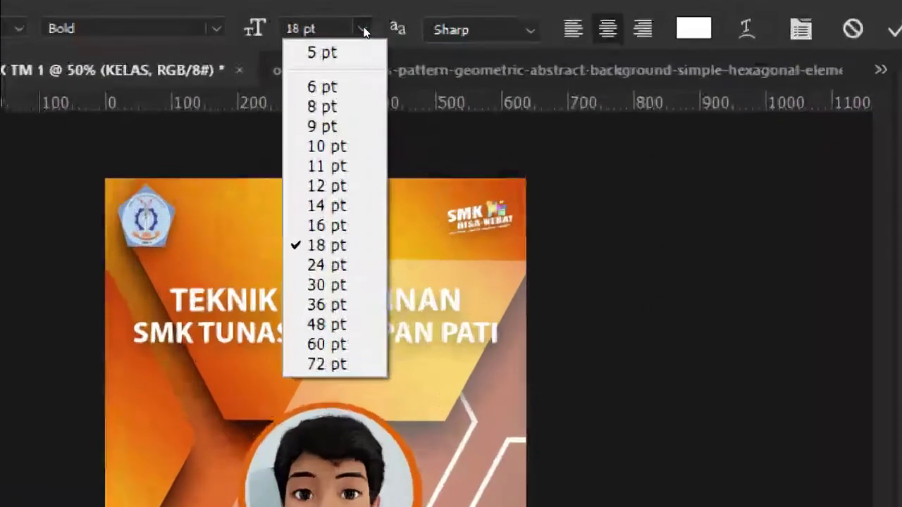
pyautogui.press('Return')
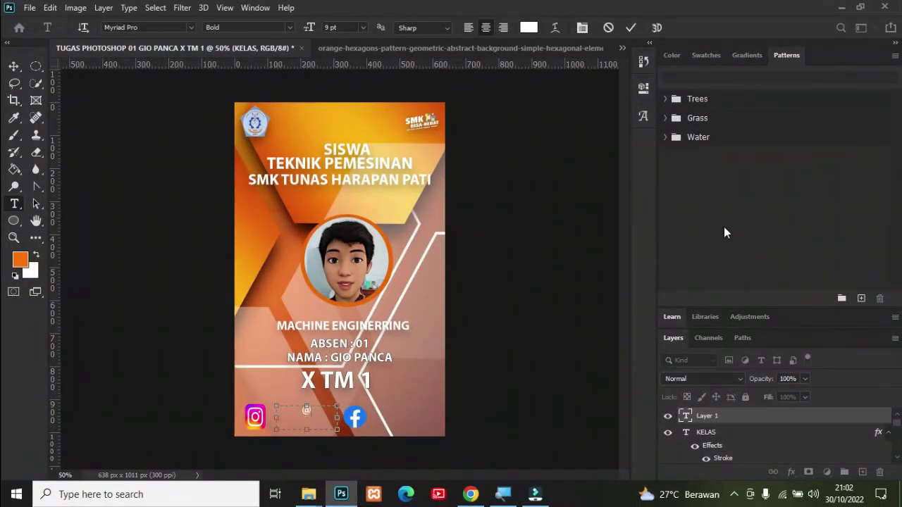
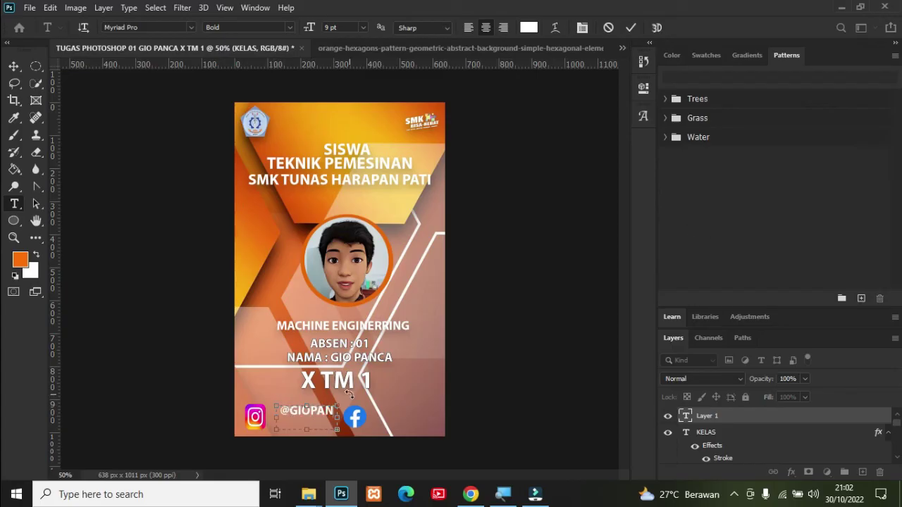
pyautogui.press('BackSpace')
pyautogui.press('BackSpace')
pyautogui.click(14, 66)
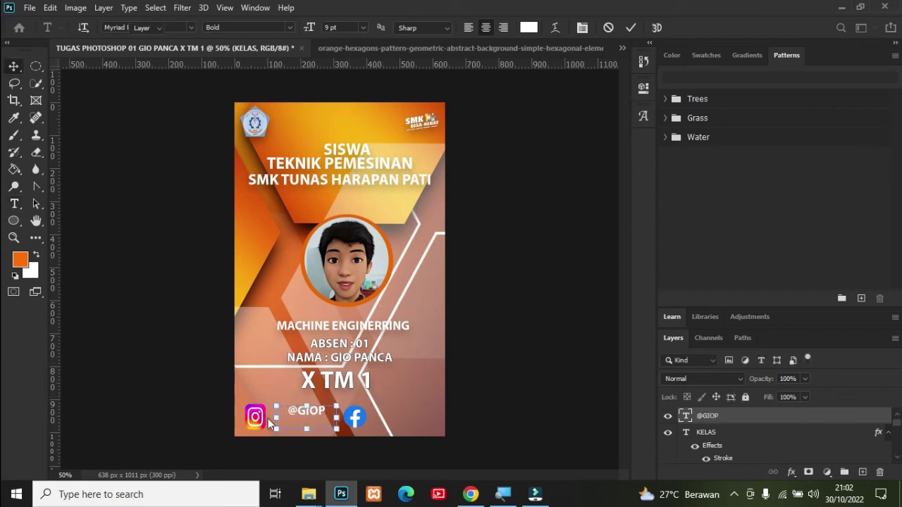
pyautogui.moveTo(311, 407); pyautogui.dragTo(302, 421)
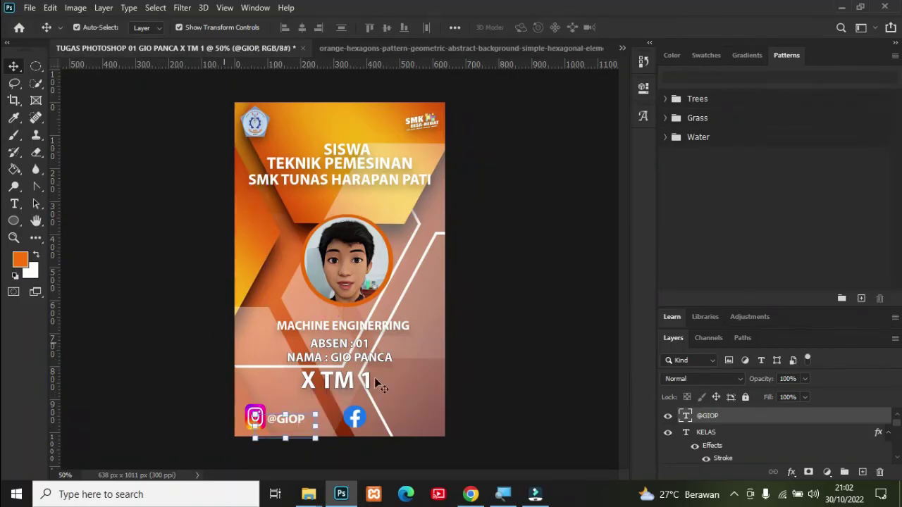
# Step: Duplicate the handle text layer and move the copy beside the Facebook icon
pyautogui.rightClick(738, 419)
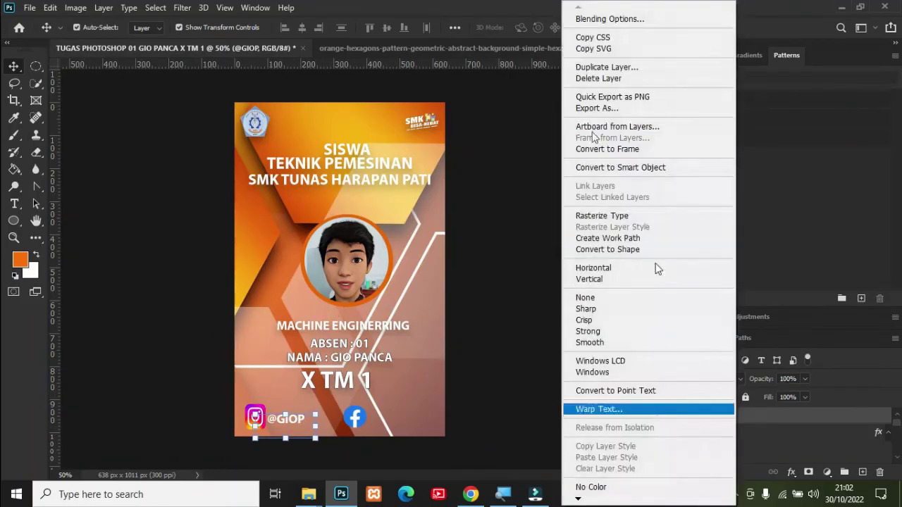
pyautogui.click(606, 67)
pyautogui.click(556, 127)
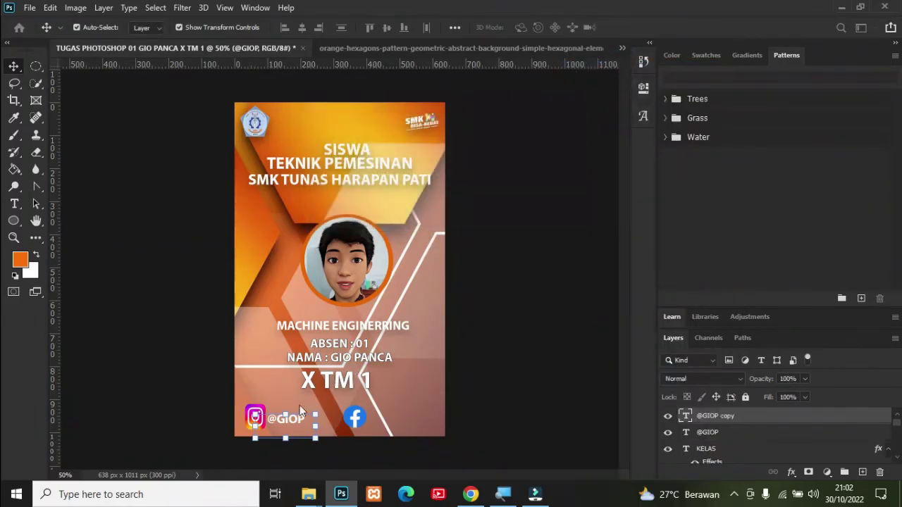
pyautogui.moveTo(298, 421); pyautogui.dragTo(402, 427)
# Step: Retype the copied text as the student's Facebook name, nudge it right, and deselect
pyautogui.doubleClick(687, 416)
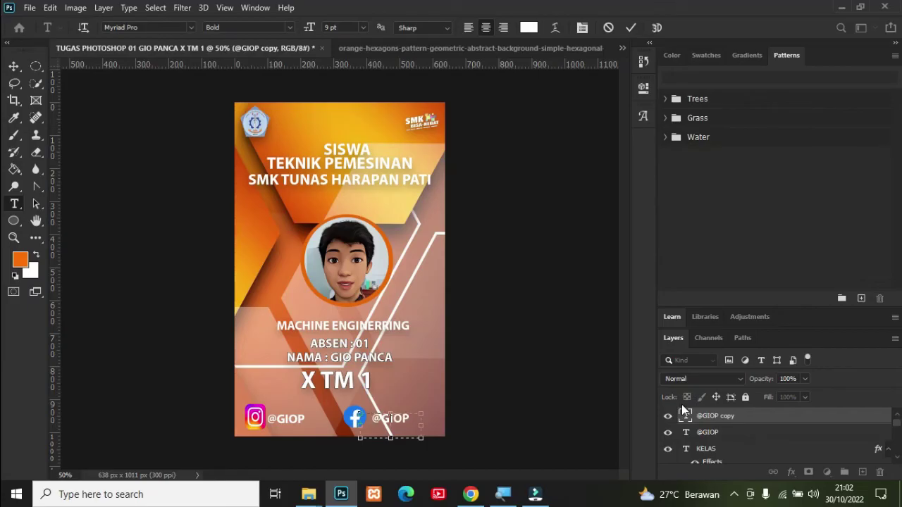
pyautogui.press('BackSpace')
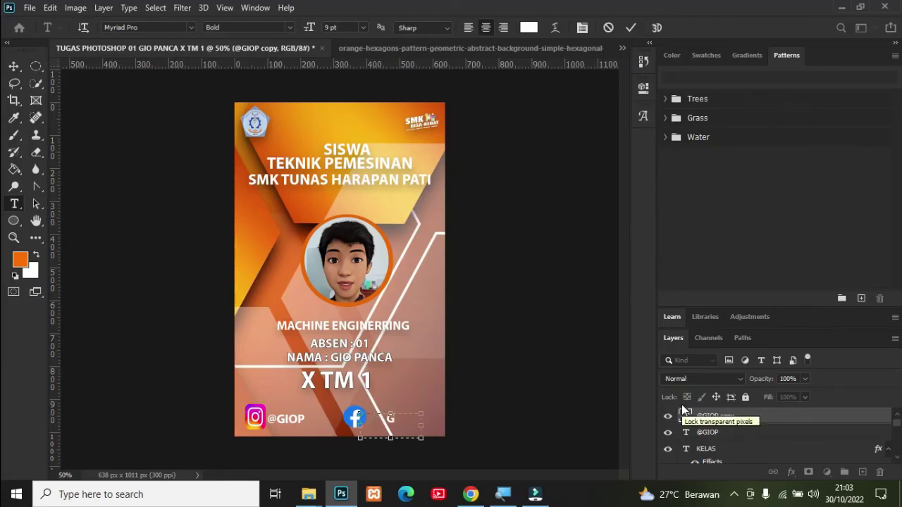
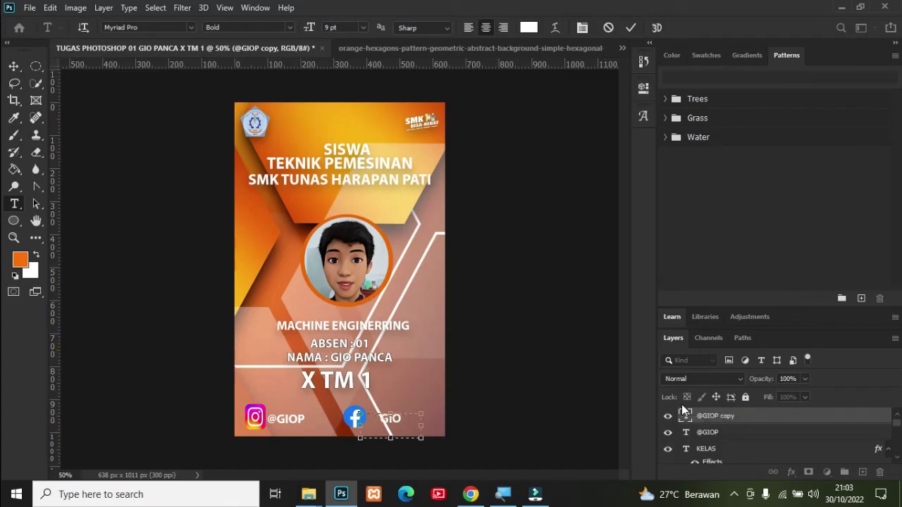
pyautogui.click(14, 66)
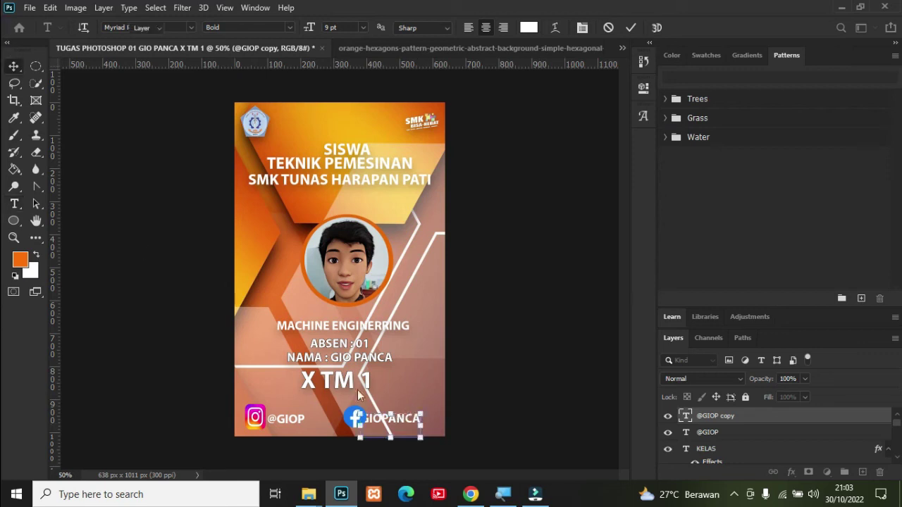
pyautogui.moveTo(395, 418); pyautogui.dragTo(407, 420)
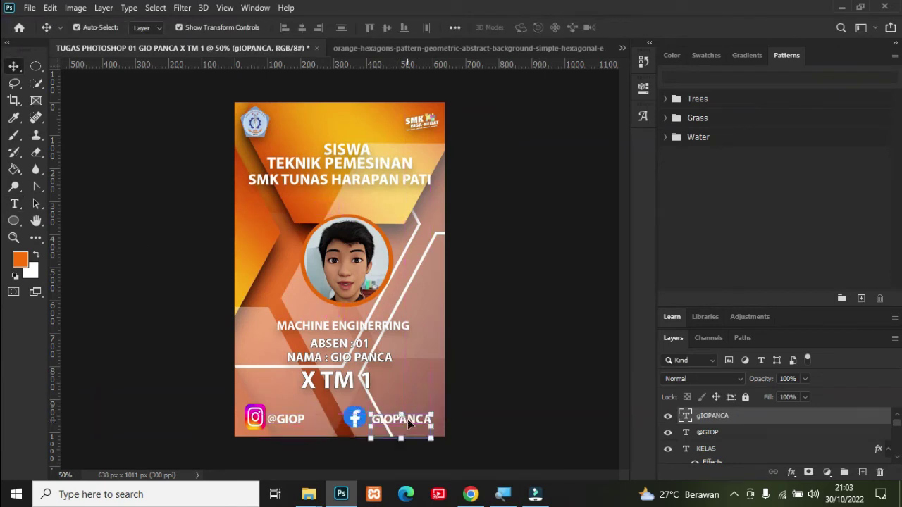
pyautogui.click(513, 337)
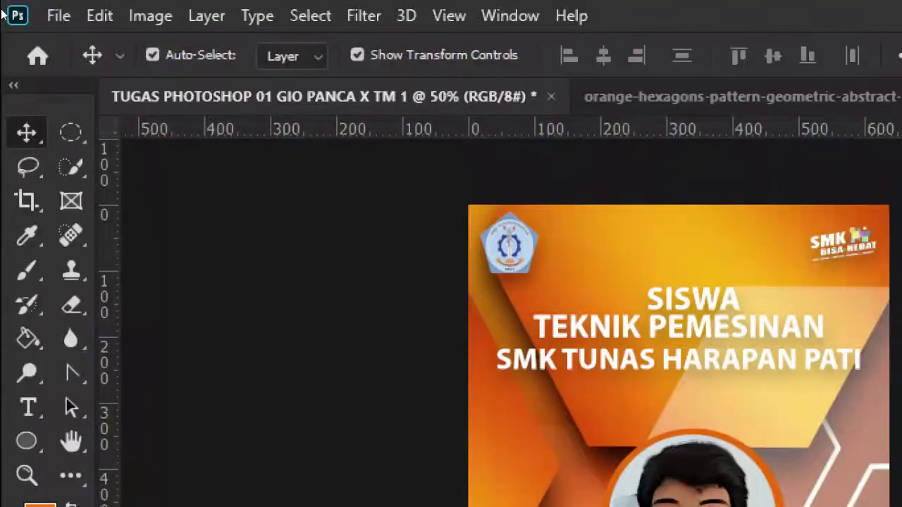
pyautogui.click(55, 15)
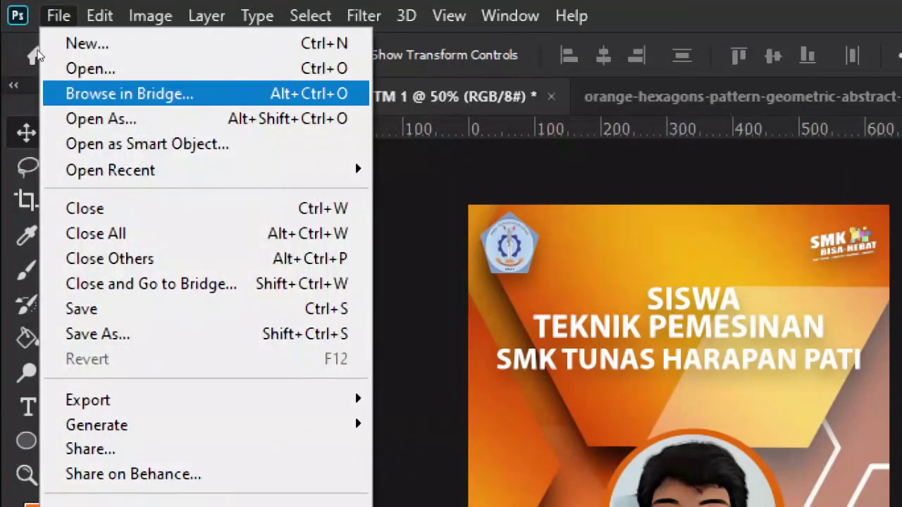
# Step: Save the card as a Photoshop PSD in the student folder on drive D, keeping Maximize Compatibility
pyautogui.click(71, 334)
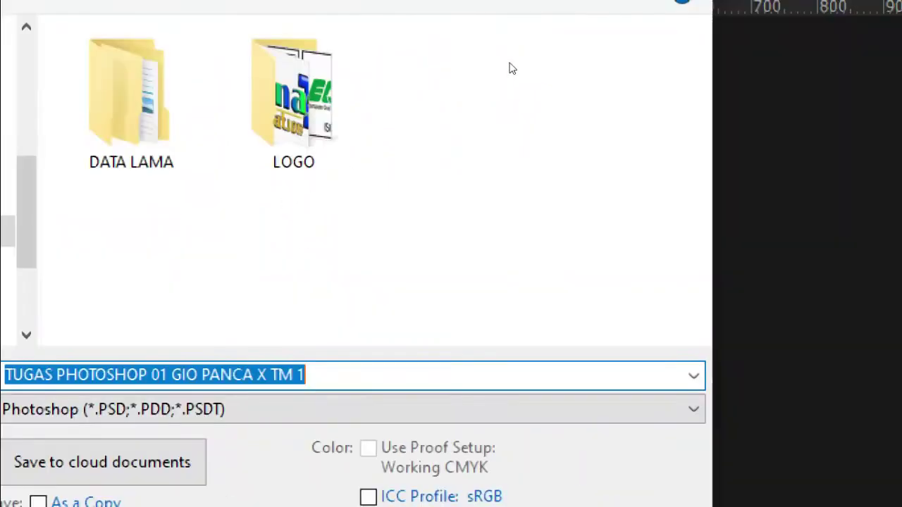
pyautogui.press('Escape')
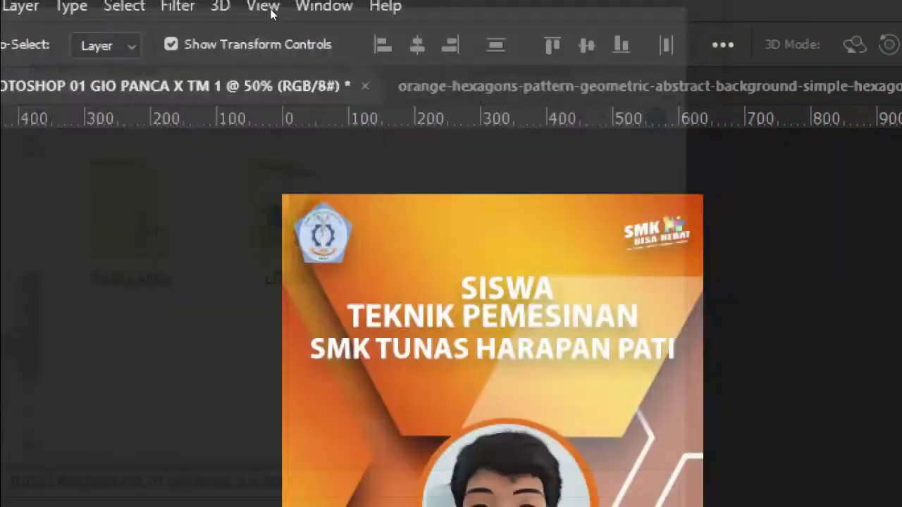
pyautogui.click(43, 16)
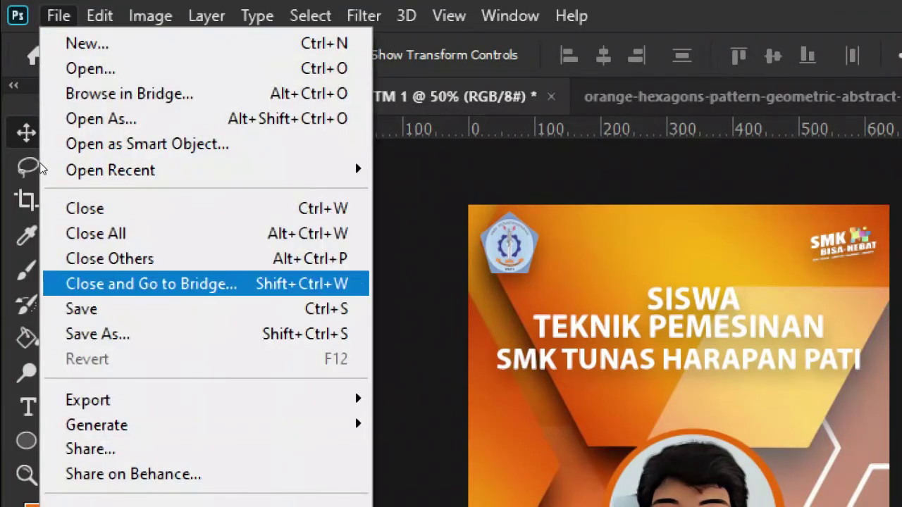
pyautogui.press('Escape')
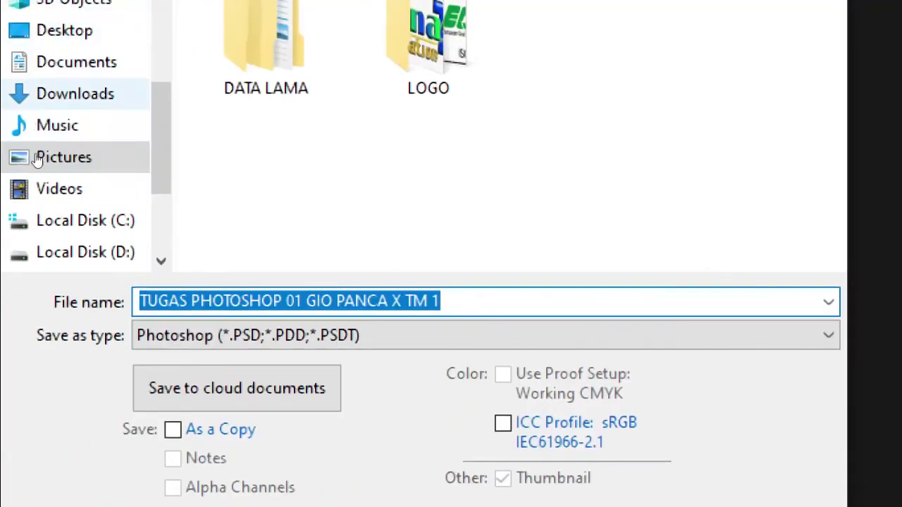
pyautogui.click(61, 238)
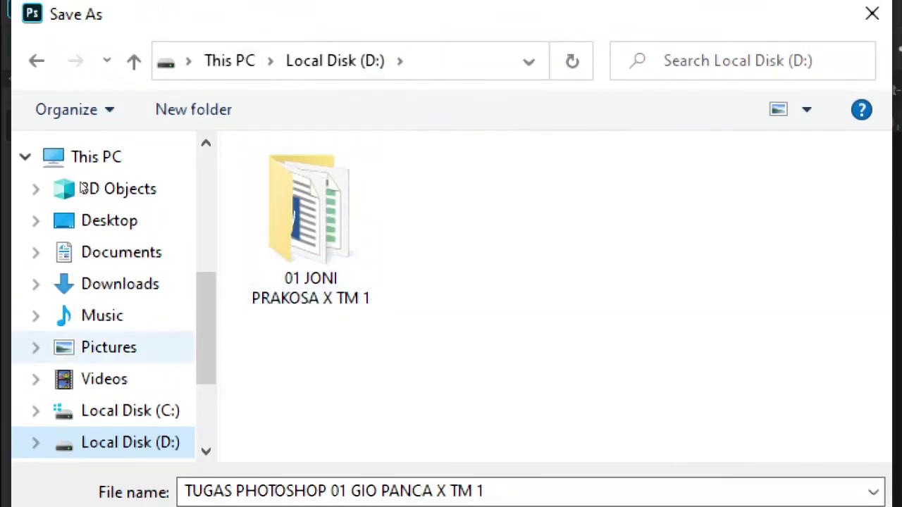
pyautogui.doubleClick(310, 224)
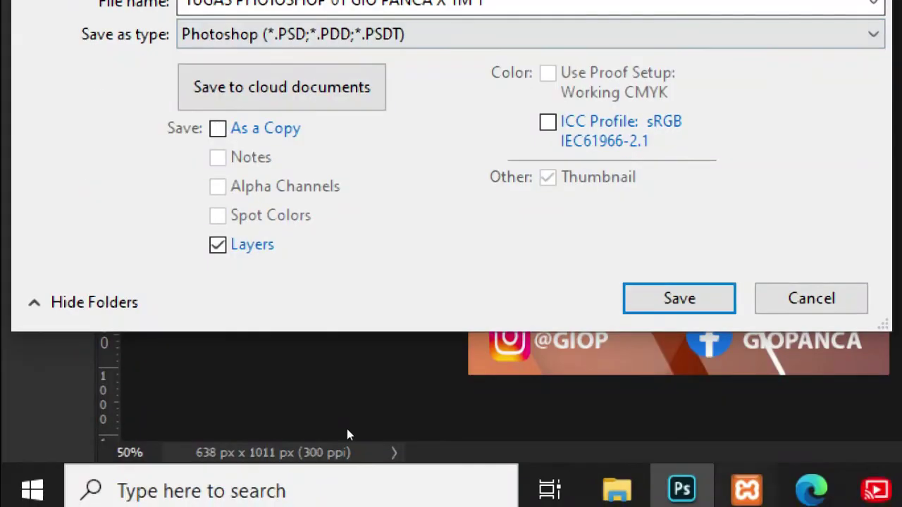
pyautogui.press('Return')
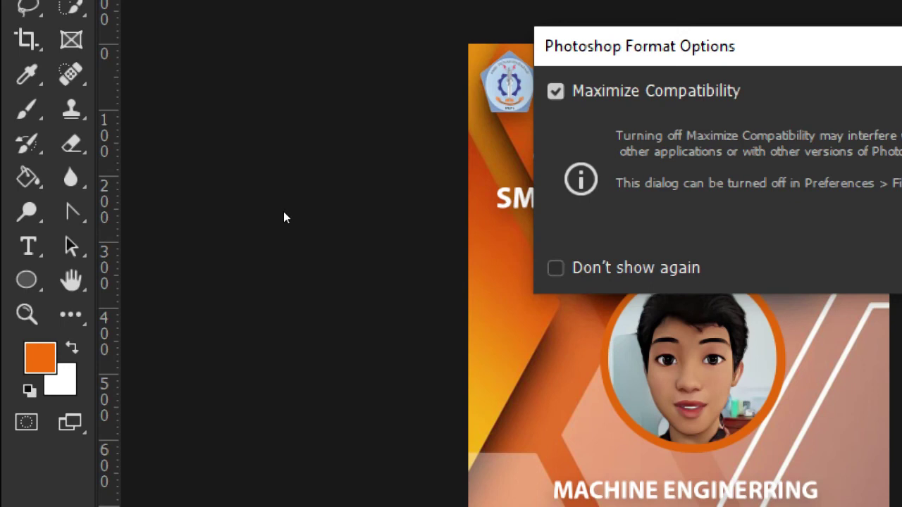
pyautogui.press('Return')
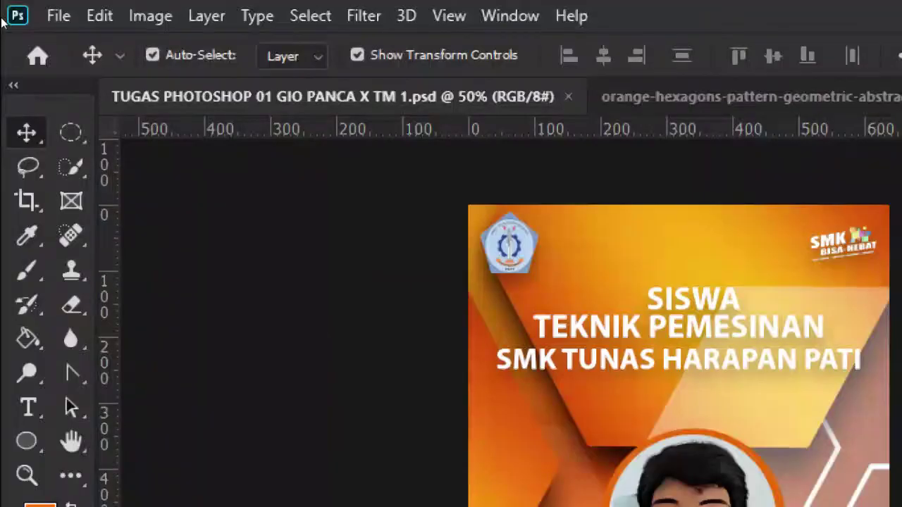
pyautogui.click(62, 15)
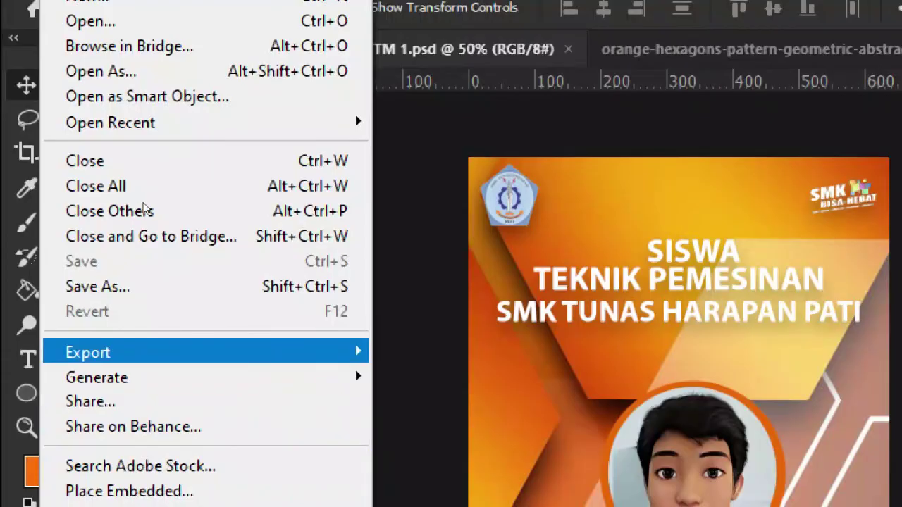
pyautogui.moveTo(294, 400)
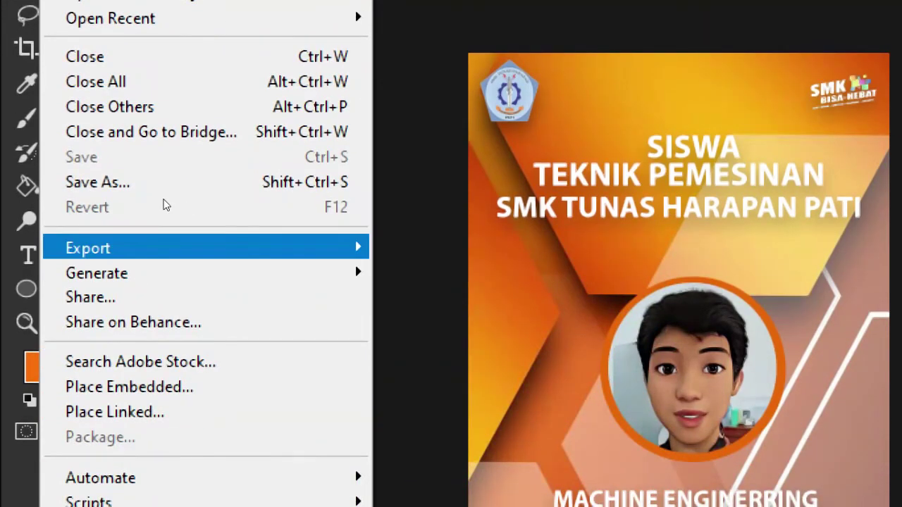
pyautogui.moveTo(154, 248)
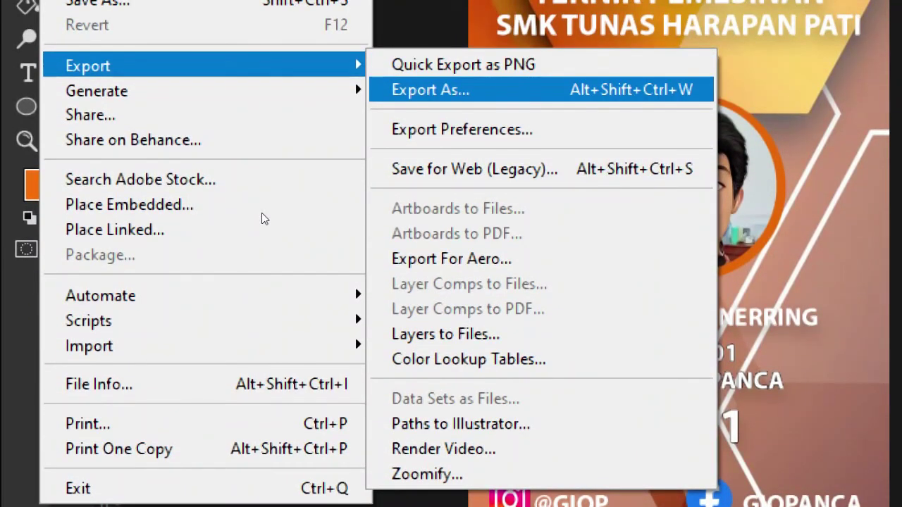
pyautogui.press('Return')
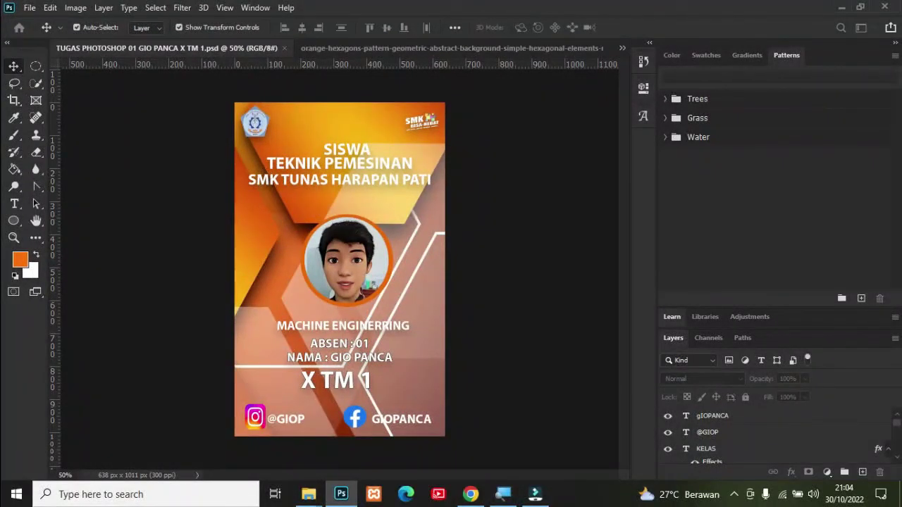
pyautogui.click(30, 8)
# Step: Export the card as a 638 × 1011 JPG at 100% quality into the drive D student folder
pyautogui.hotkey('ctrl', 'alt', 'shift', 'w')
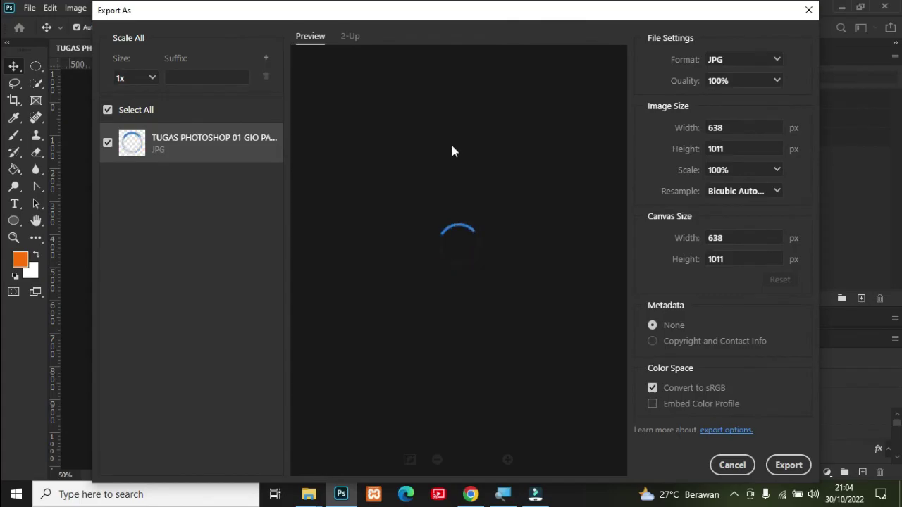
pyautogui.click(778, 64)
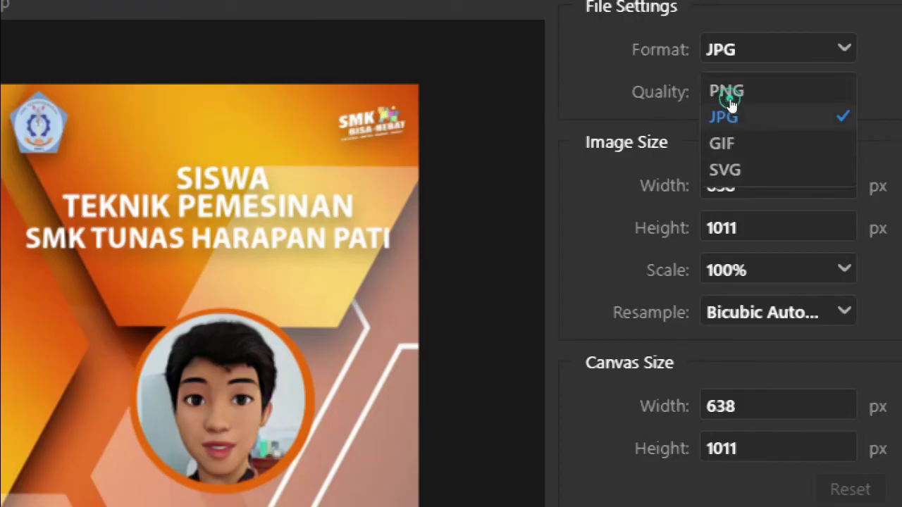
pyautogui.click(730, 106)
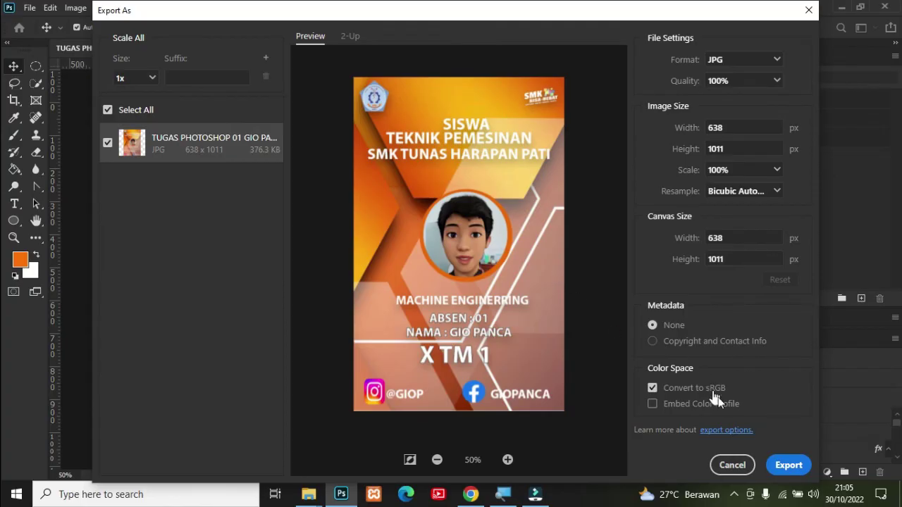
pyautogui.click(782, 467)
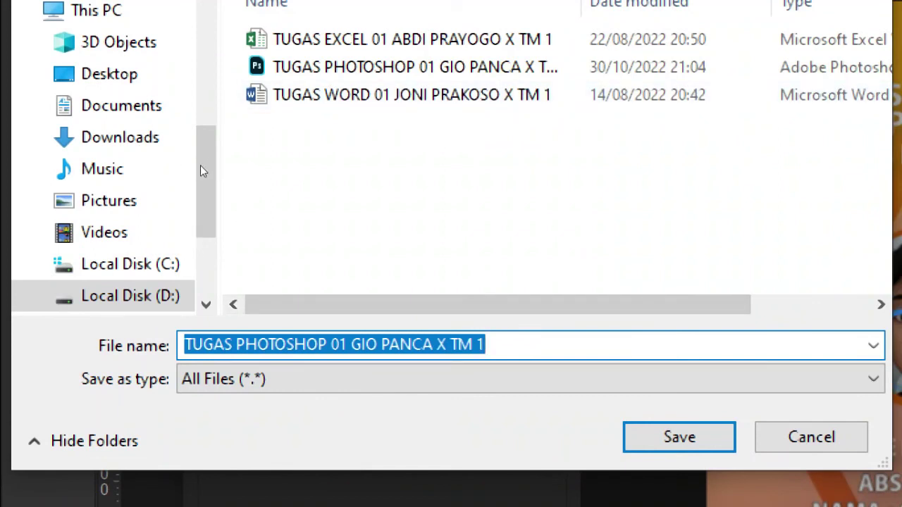
pyautogui.press('Return')
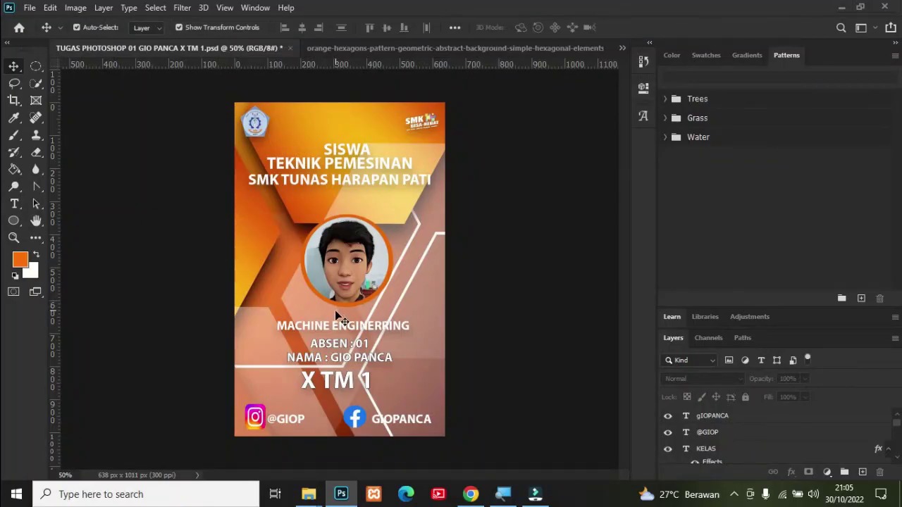
pyautogui.press('super+e')
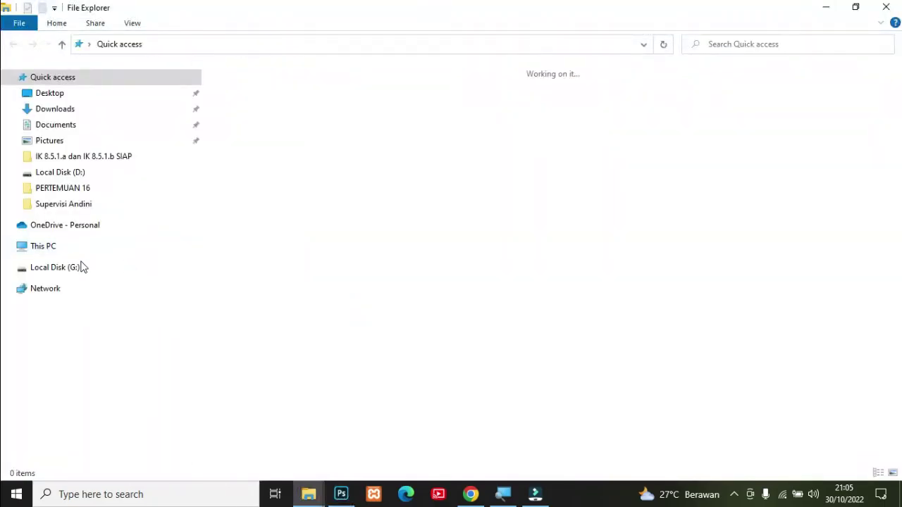
# Step: Open the drive D assignment folder in Large icons and select the exported JPG beside the PSD
pyautogui.click(74, 391)
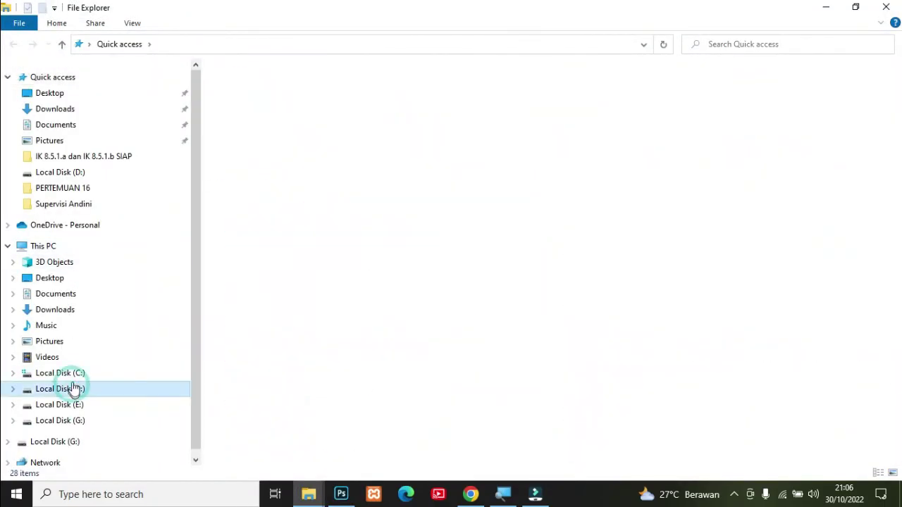
pyautogui.click(320, 90)
pyautogui.doubleClick(320, 90)
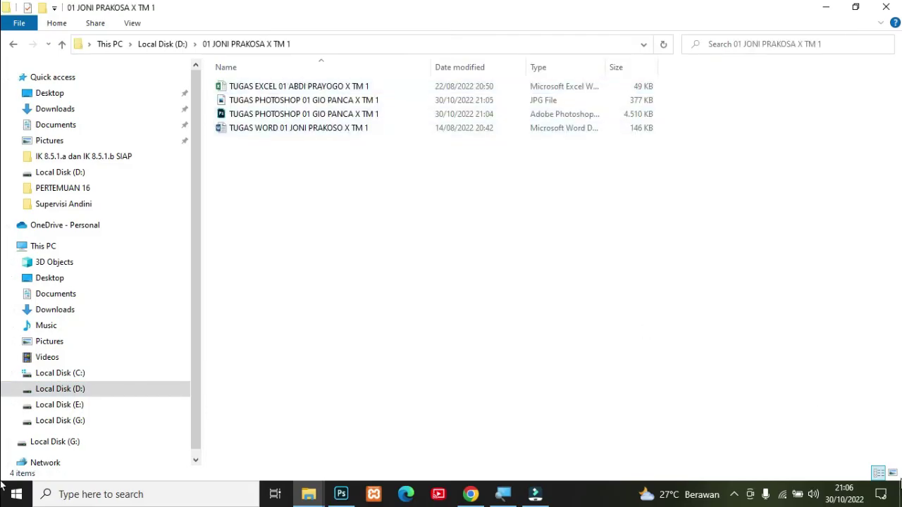
pyautogui.click(892, 473)
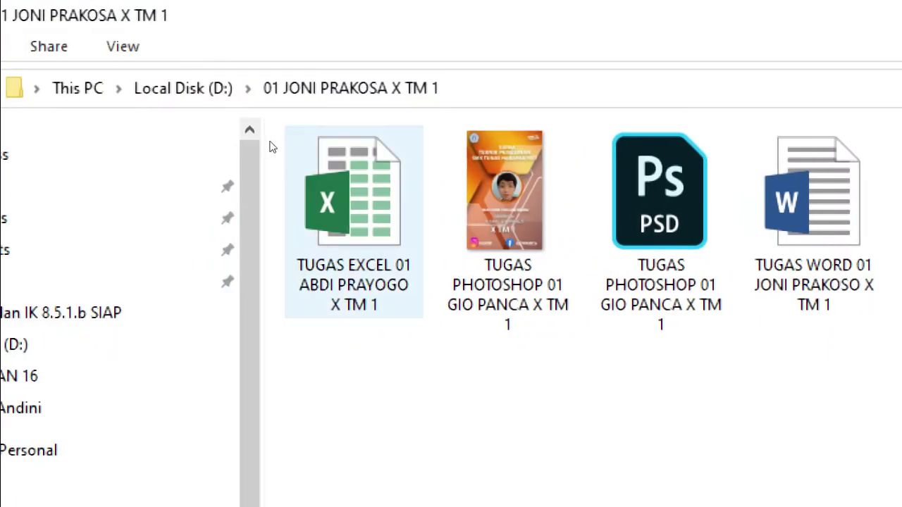
pyautogui.press('Right')
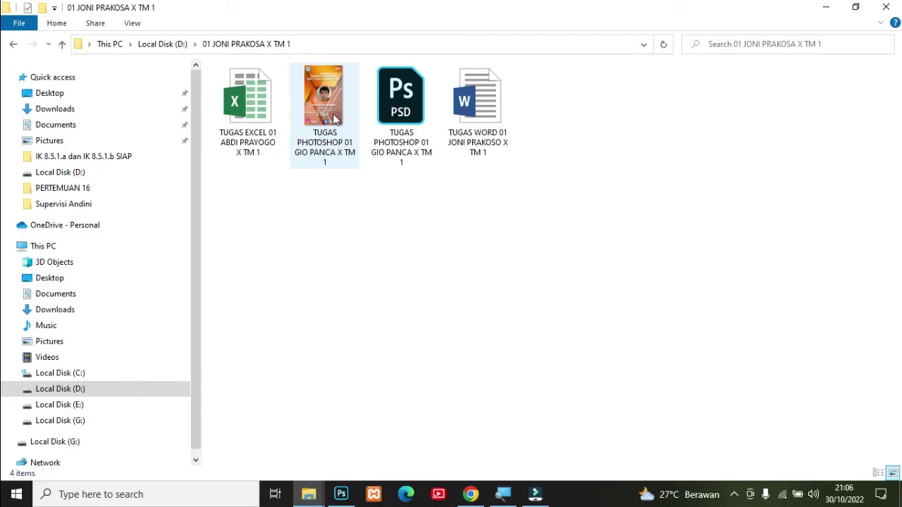
pyautogui.click(335, 122)
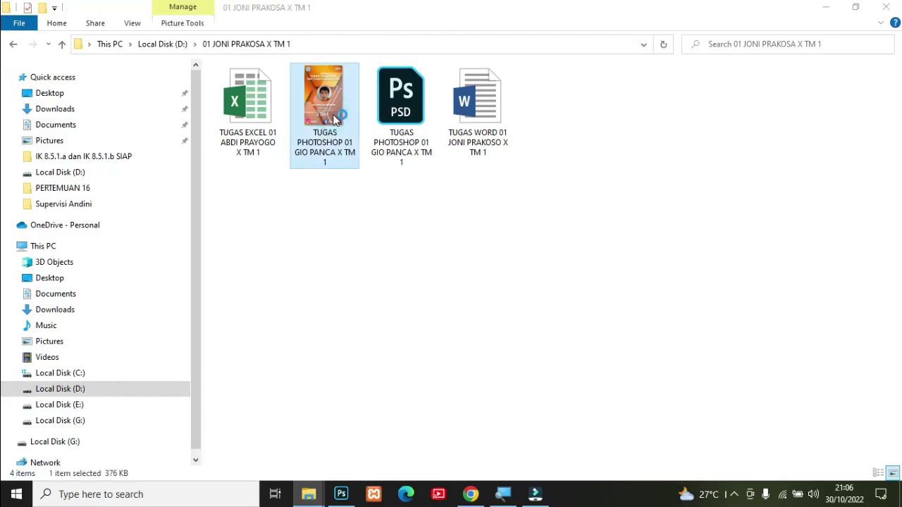